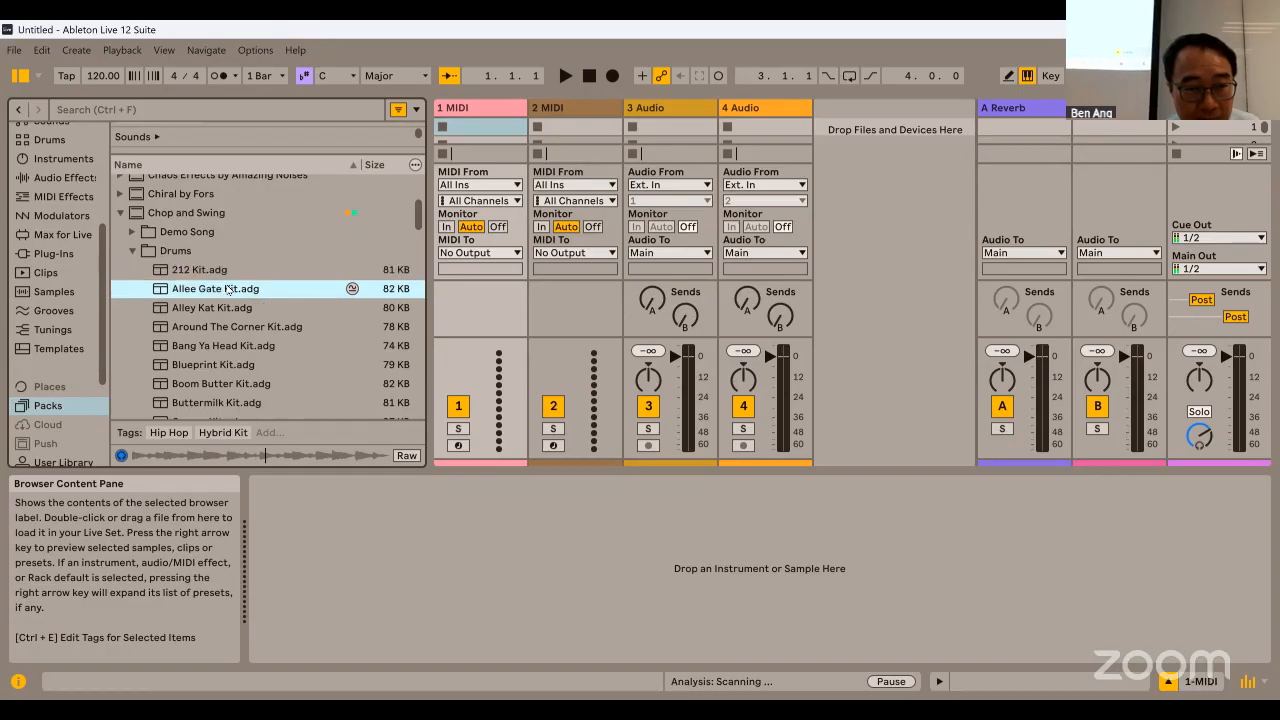
# Preview the Alley Kat Kit and Around The Corner Kit presets in the Chop and Swing pack, and collapse its Drums folder.
pyautogui.click(236, 308)
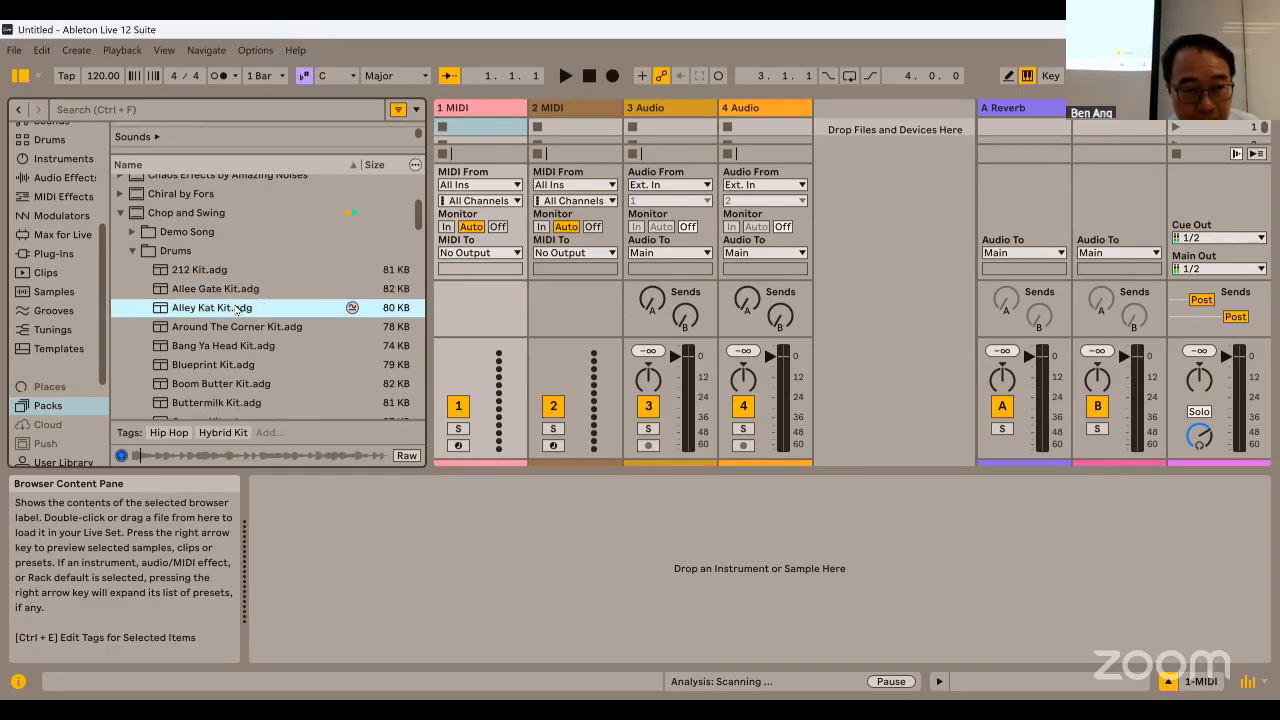
pyautogui.click(241, 327)
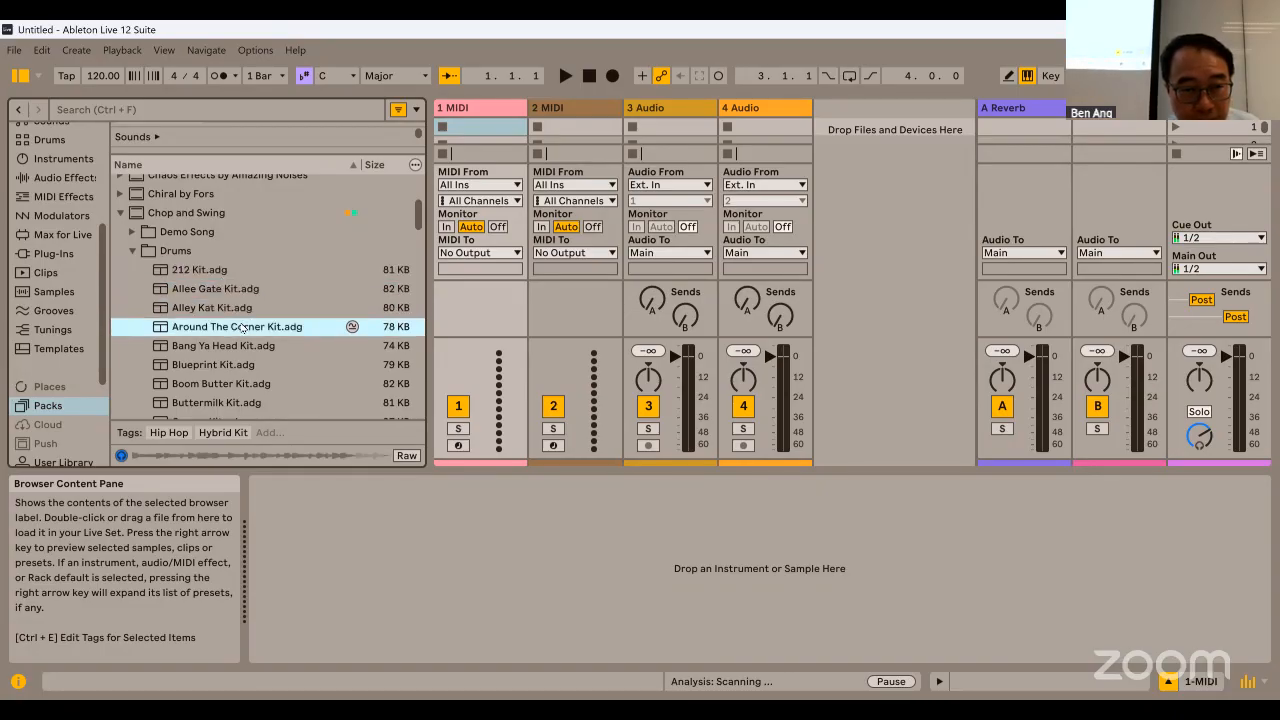
pyautogui.click(167, 253)
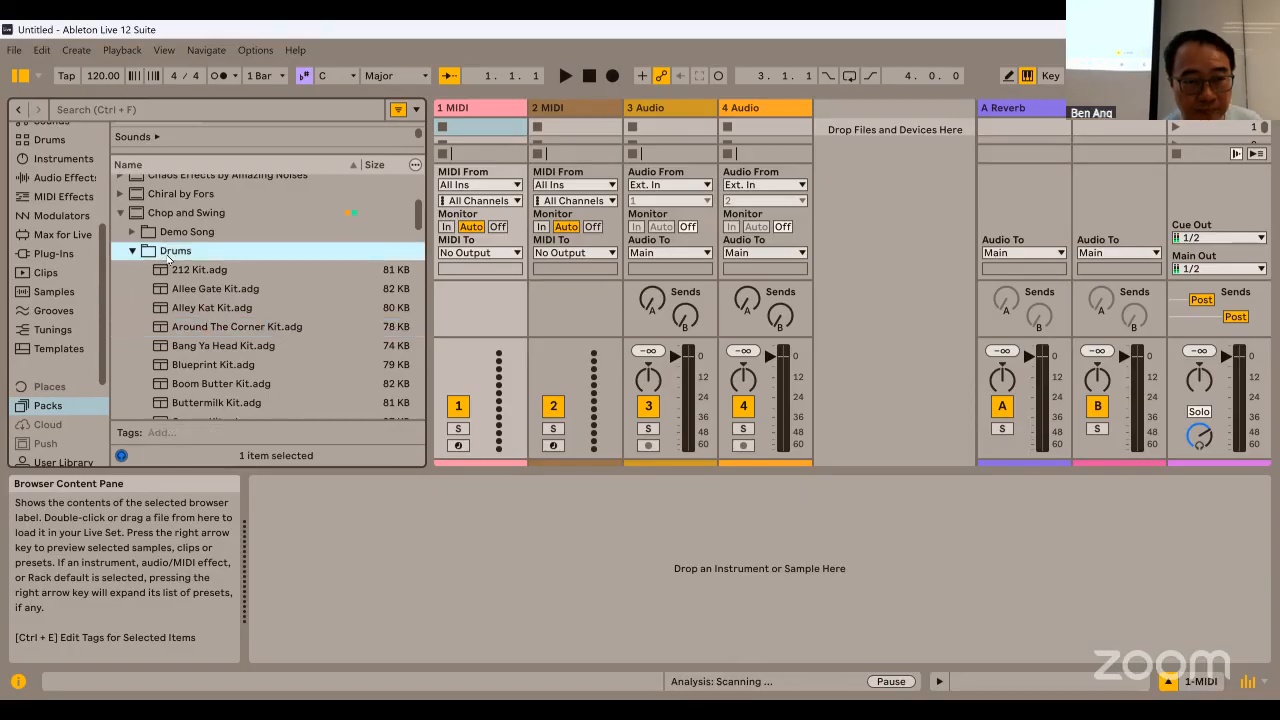
pyautogui.click(132, 251)
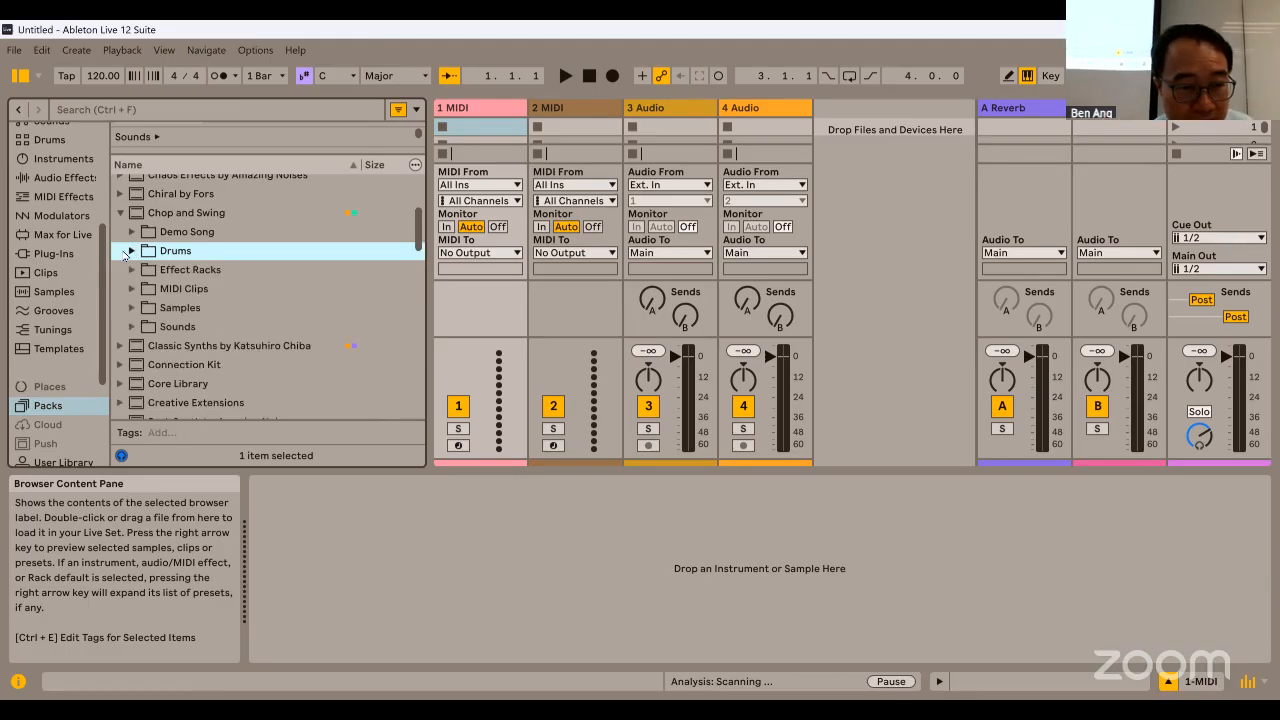
# Preview the 212 Kit 01 90 bpm and 212 Kit 02 98 bpm clips among Chop and Swing's basic drum MIDI clips.
pyautogui.click(131, 288)
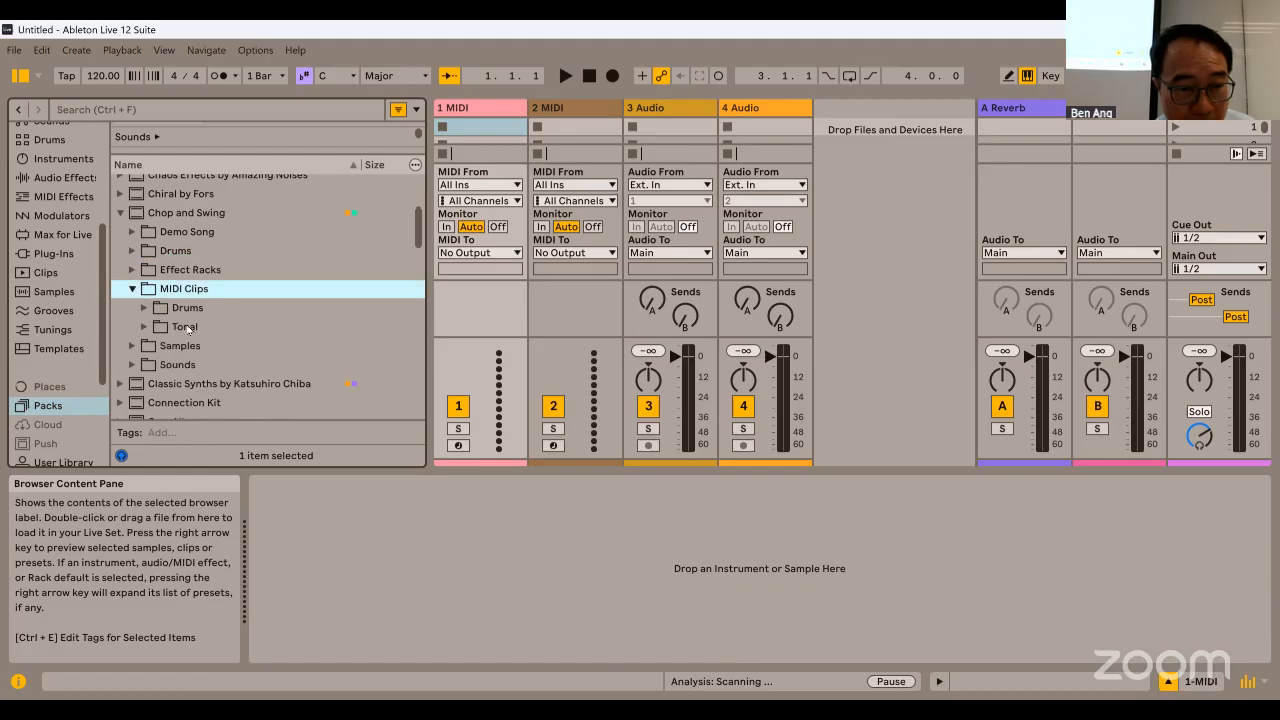
pyautogui.click(145, 308)
pyautogui.click(160, 328)
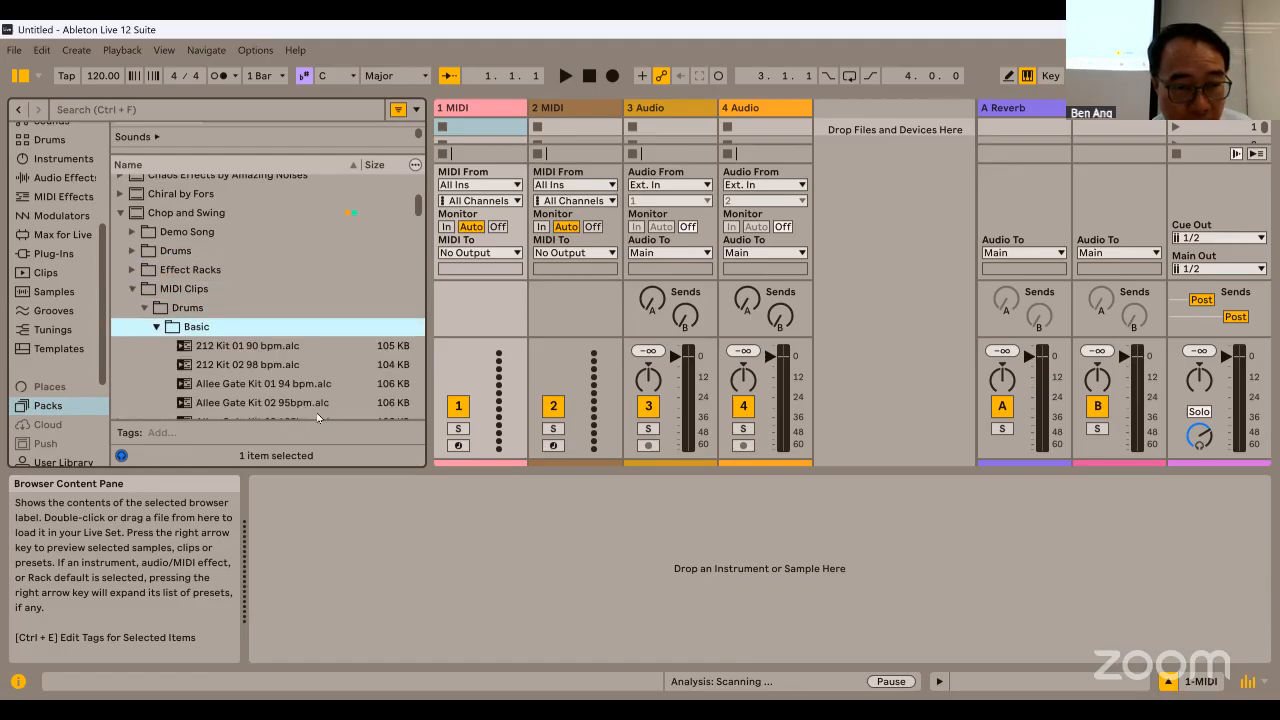
pyautogui.scroll(-1, 292, 368)
pyautogui.click(283, 333)
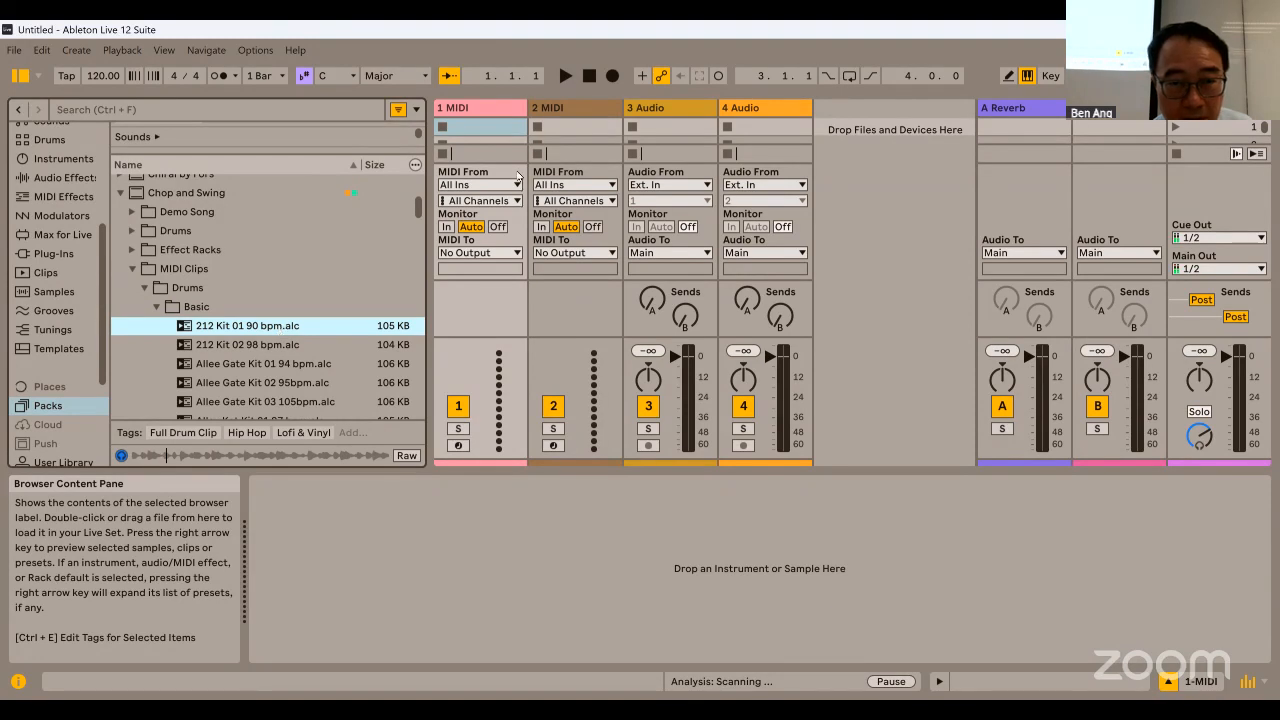
pyautogui.click(304, 345)
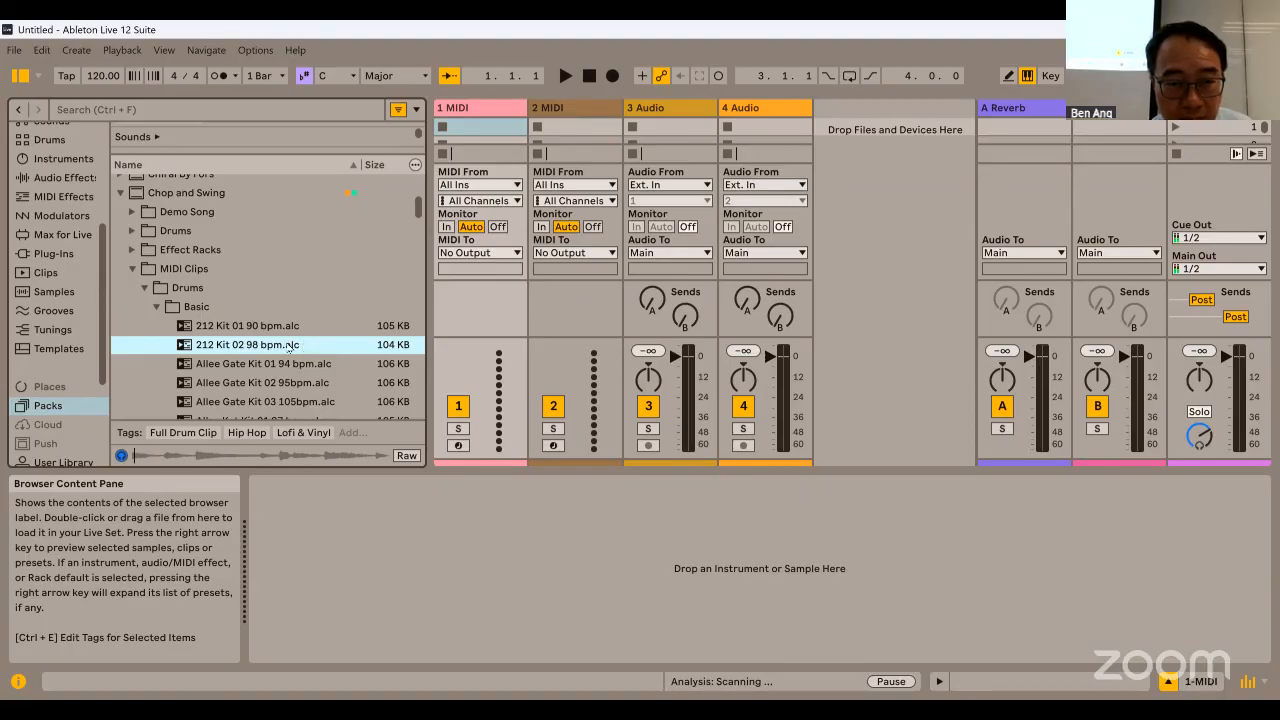
# Add the 212 Kit 02 98 bpm clip to track 2 in scene 2, audition it, and lower the main volume.
pyautogui.moveTo(290, 345); pyautogui.dragTo(478, 163)
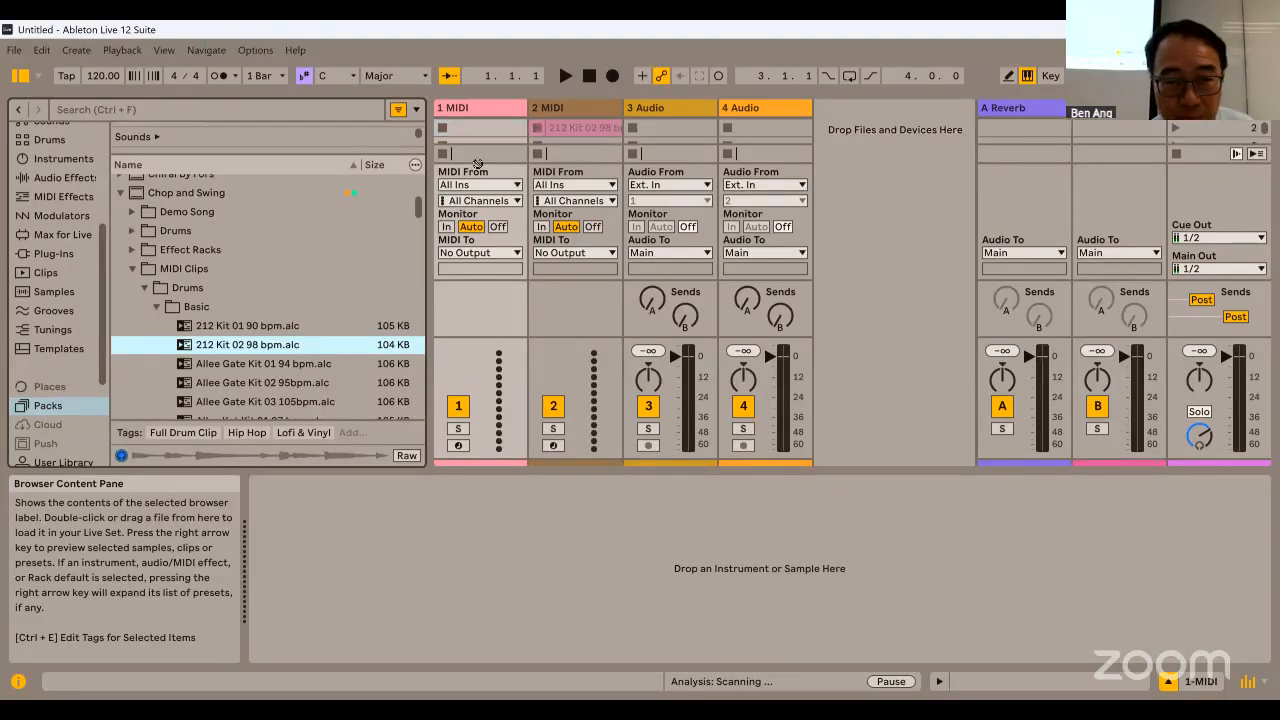
pyautogui.click(537, 128)
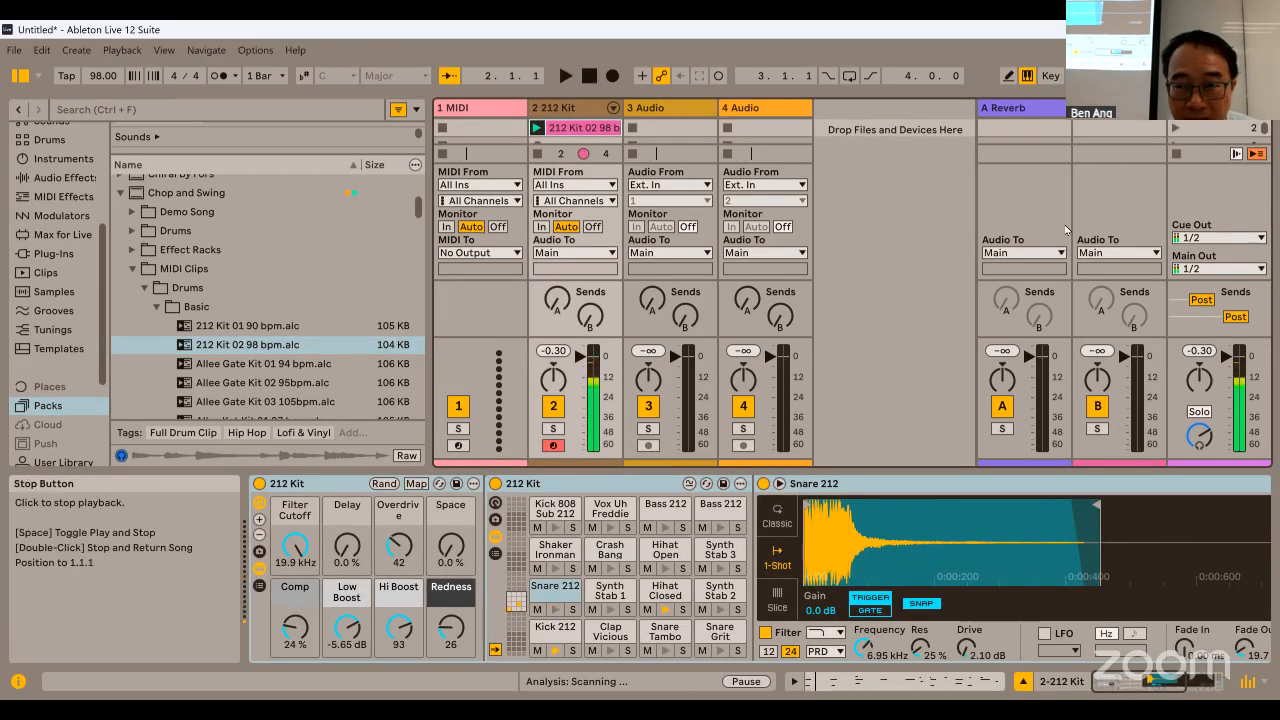
pyautogui.click(589, 75)
pyautogui.moveTo(1228, 356); pyautogui.dragTo(1229, 380)
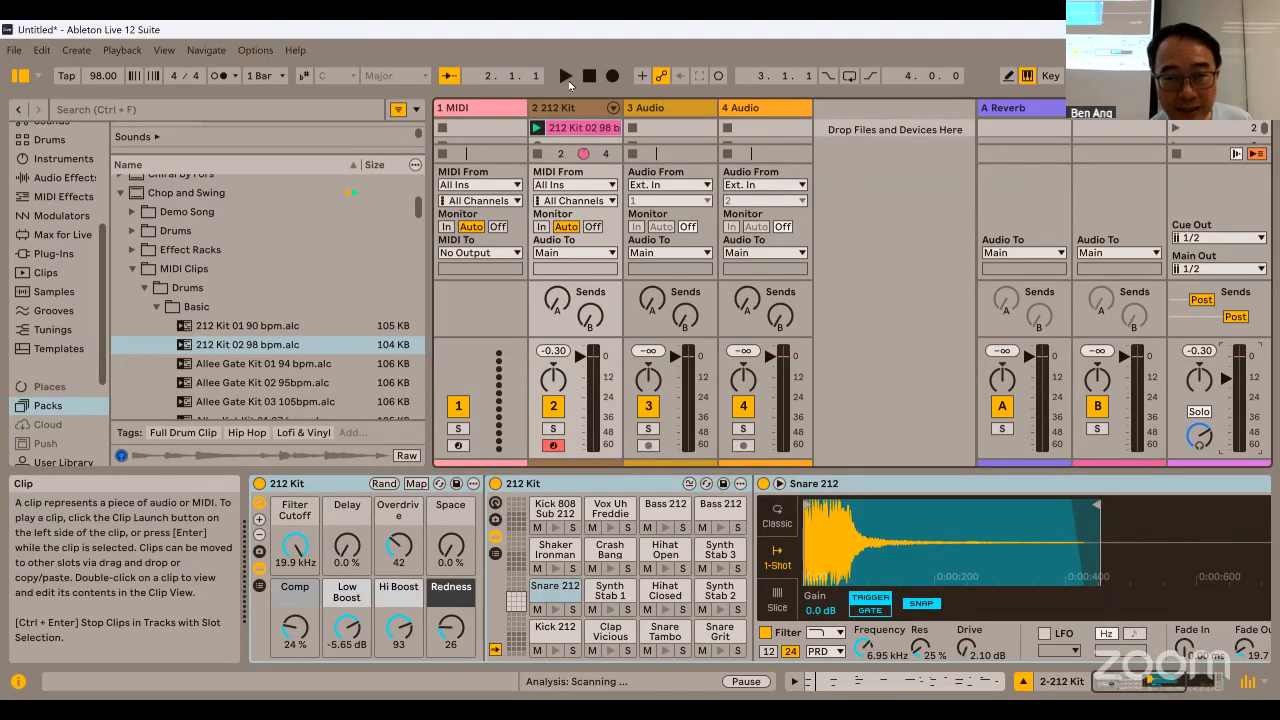
# Open the 212 Kit 02 98 bpm clip's notes and adjust the editor view to show the drum lanes from Kick 808 Sub 212 to Kick 212.
pyautogui.doubleClick(583, 128)
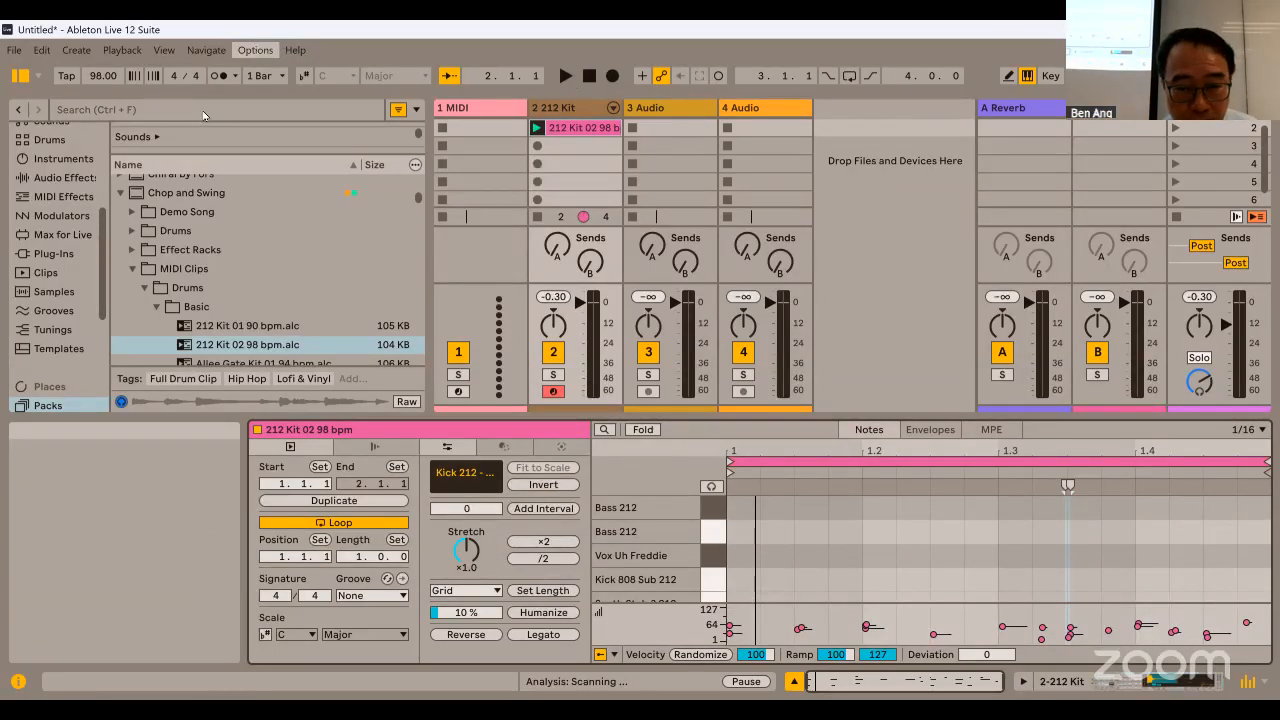
pyautogui.moveTo(435, 416); pyautogui.dragTo(432, 383)
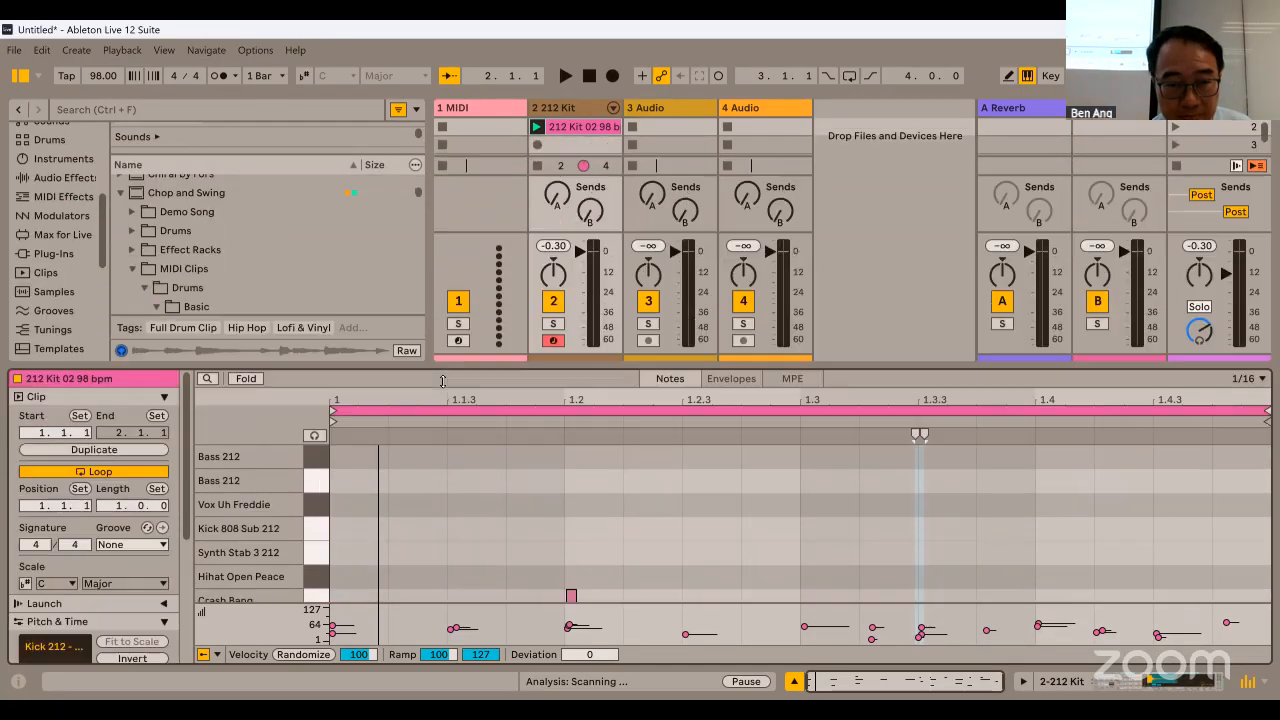
pyautogui.moveTo(449, 499)
pyautogui.mouseDown()
pyautogui.moveTo(400, 468)
pyautogui.moveTo(445, 492)
pyautogui.mouseUp()
pyautogui.moveTo(447, 551); pyautogui.dragTo(447, 533)
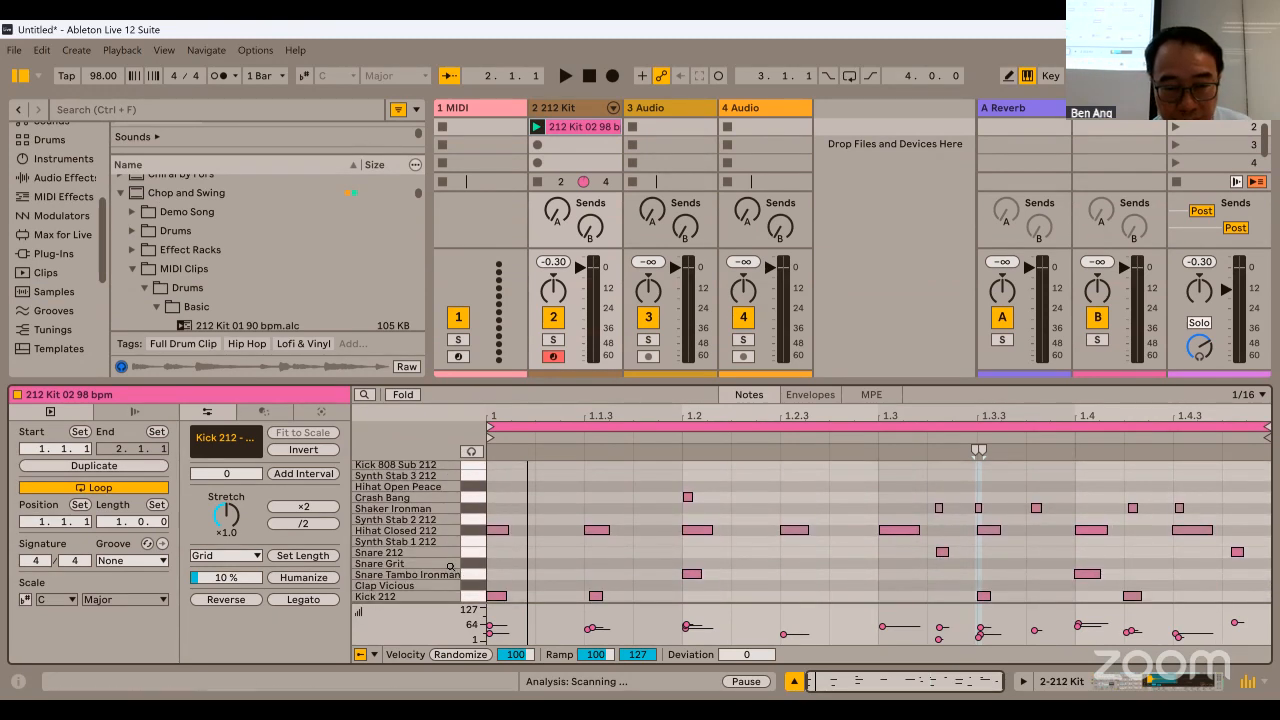
# Play back the 212 Kit drum clip while raising the main volume slightly, and stop playback.
pyautogui.press('space')
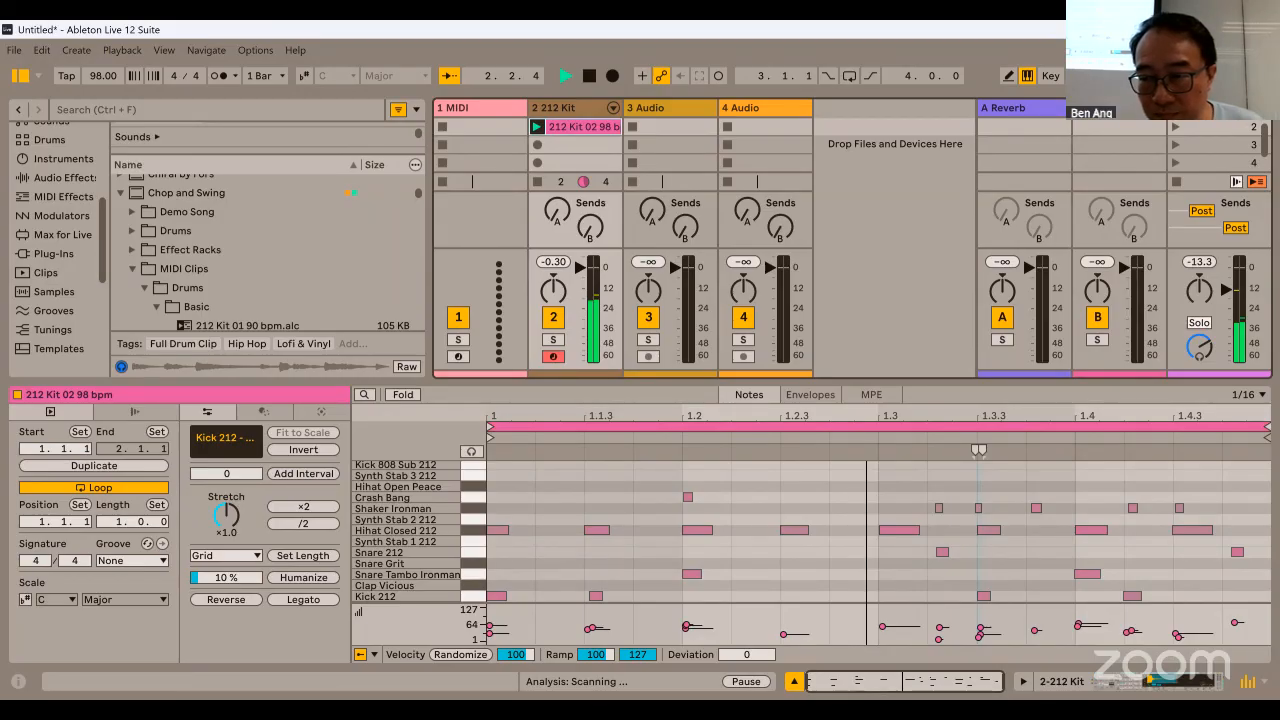
pyautogui.moveTo(1226, 290); pyautogui.dragTo(1226, 280)
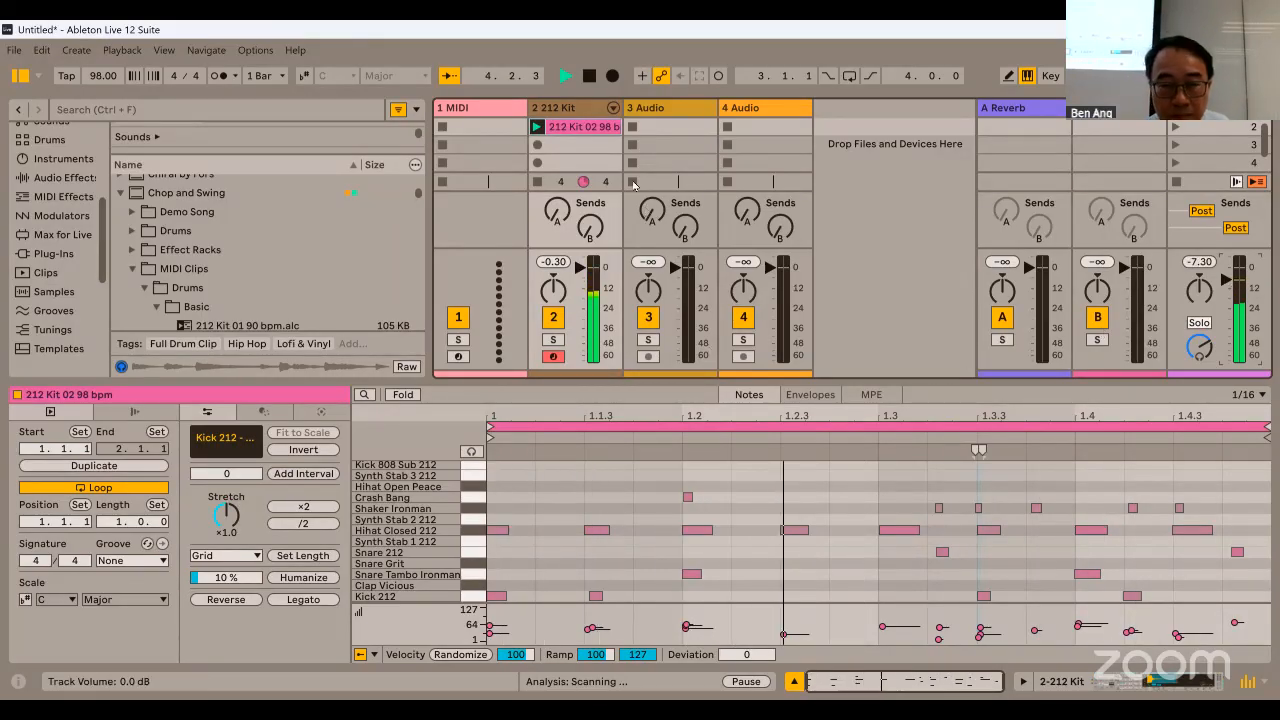
pyautogui.click(589, 77)
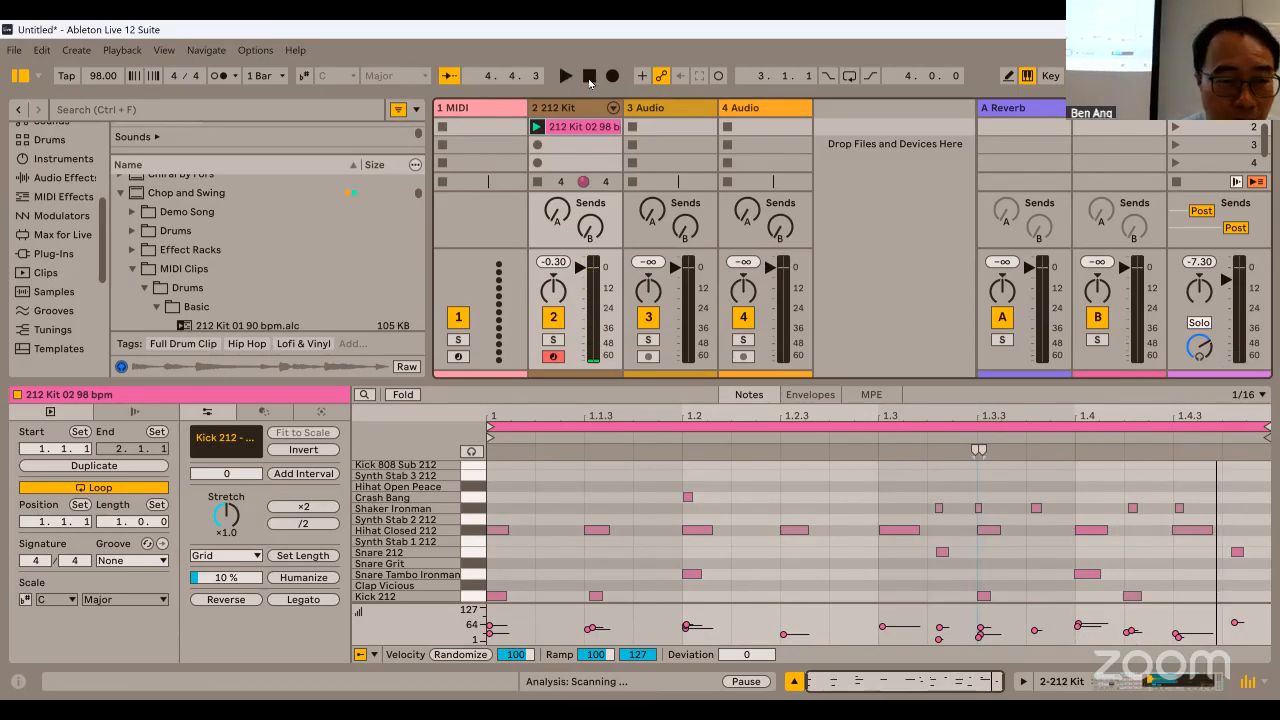
# Examine the Electric Piano chord samples under Loops and Chords in the Chop and Swing pack's Samples folder.
pyautogui.click(133, 269)
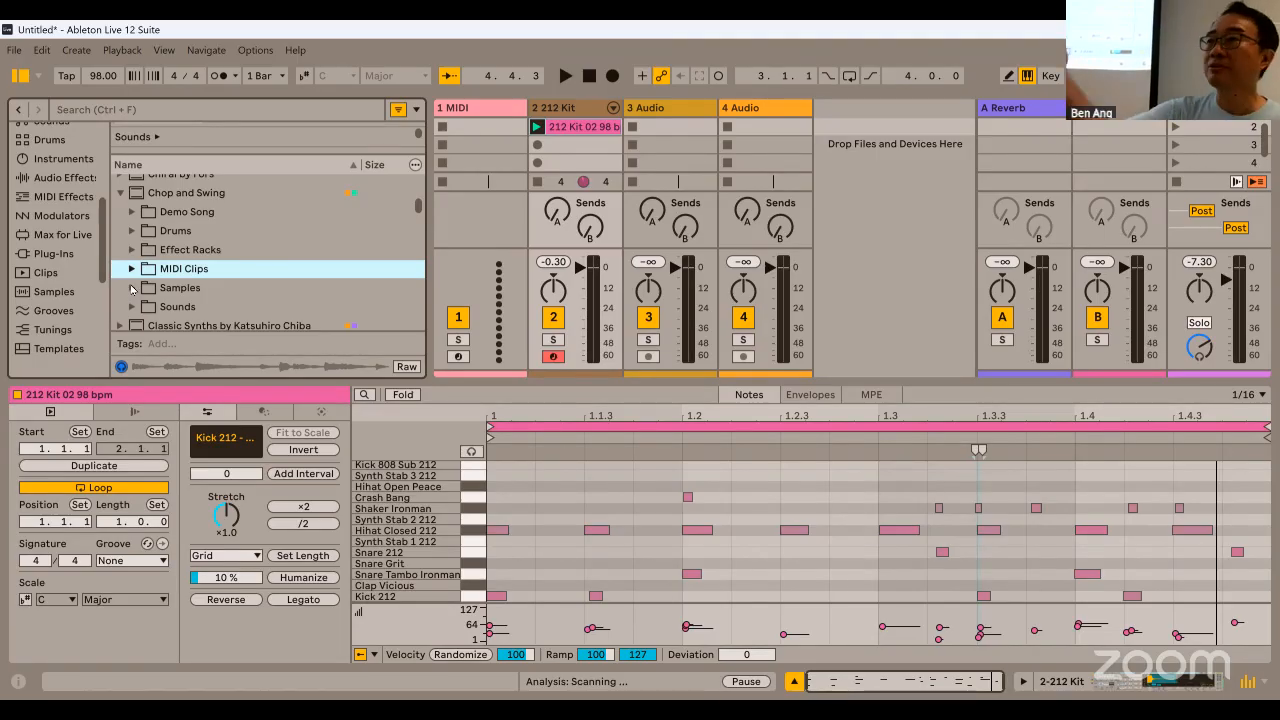
pyautogui.click(132, 288)
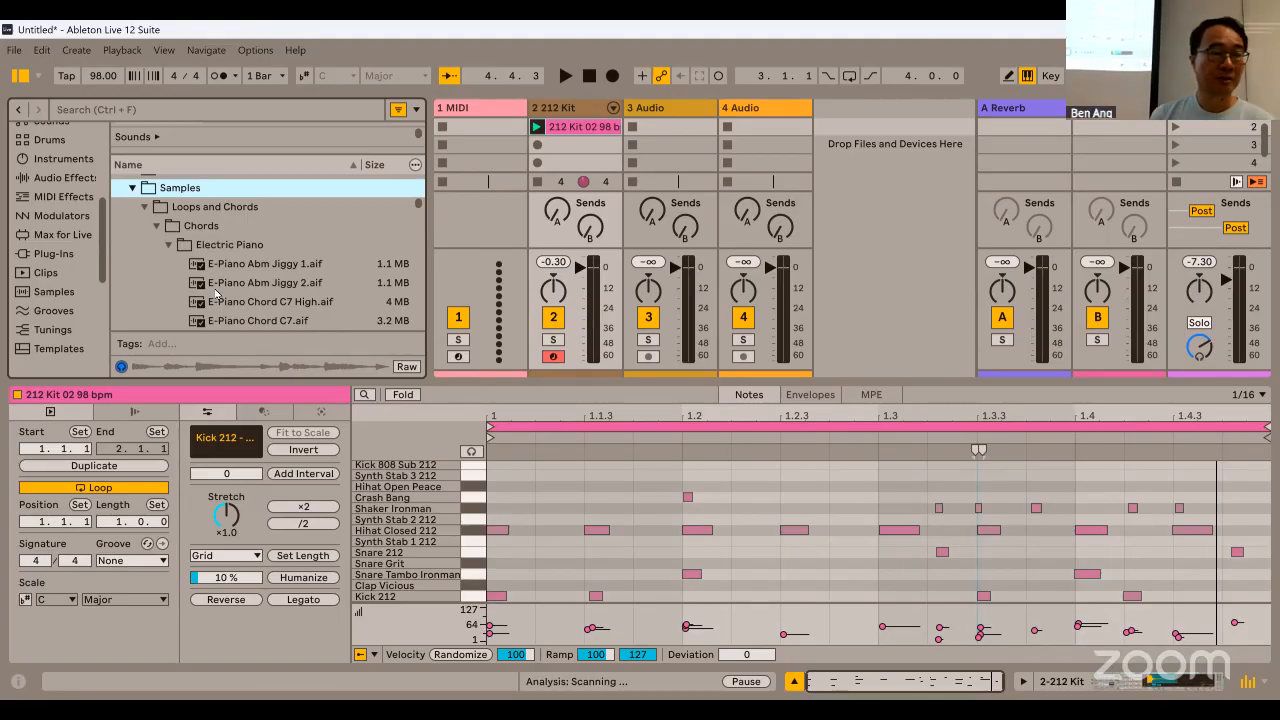
pyautogui.scroll(-3, 405, 292)
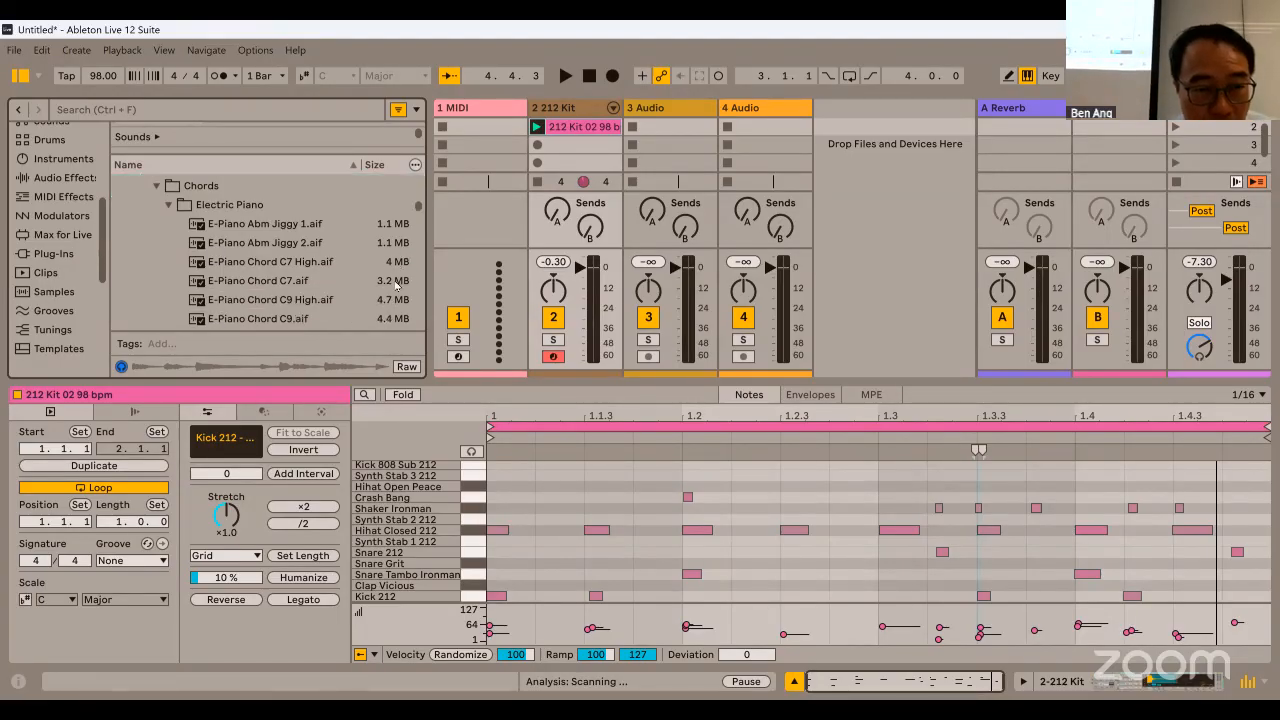
pyautogui.scroll(-6, 390, 292)
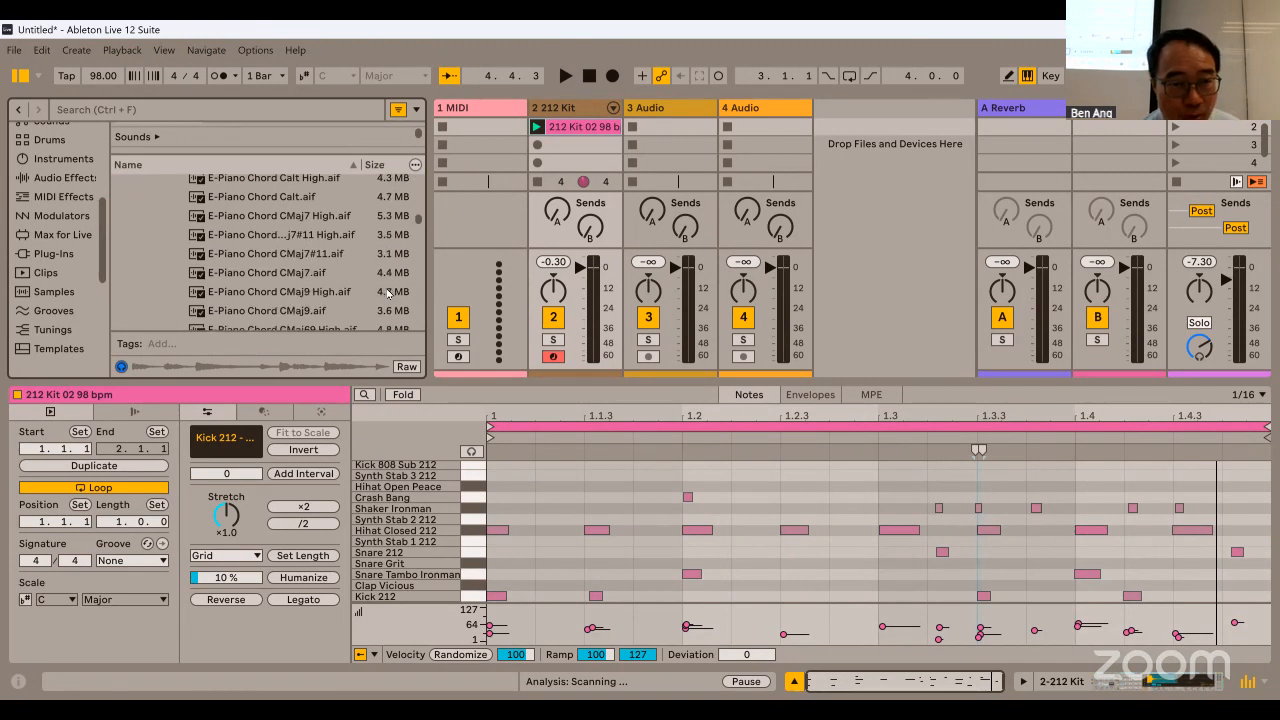
pyautogui.scroll(-5, 388, 292)
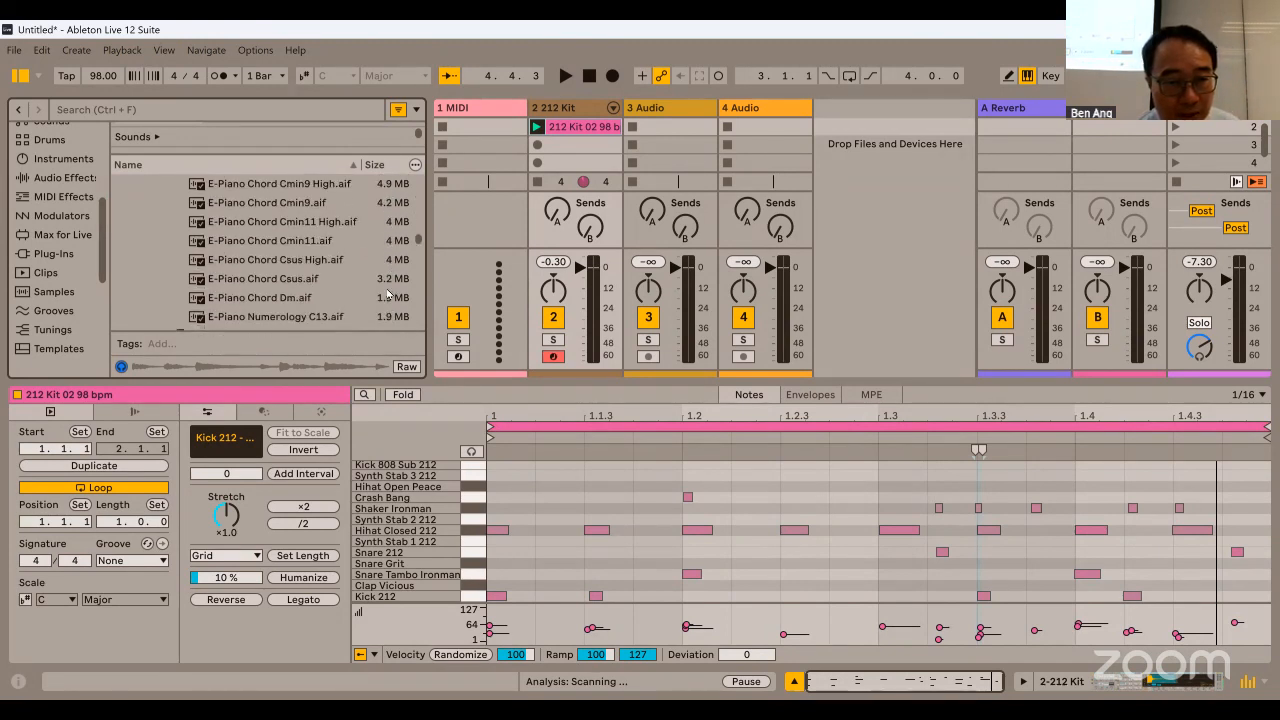
pyautogui.scroll(5, 390, 293)
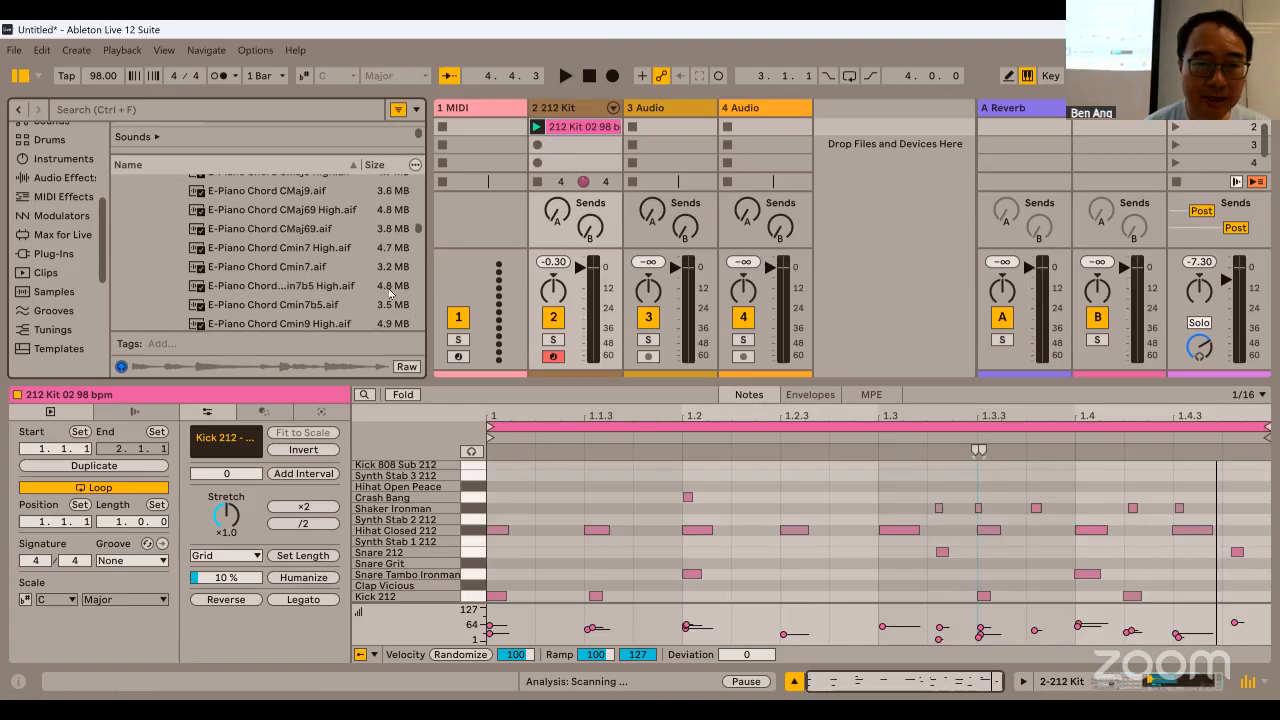
pyautogui.scroll(4, 390, 292)
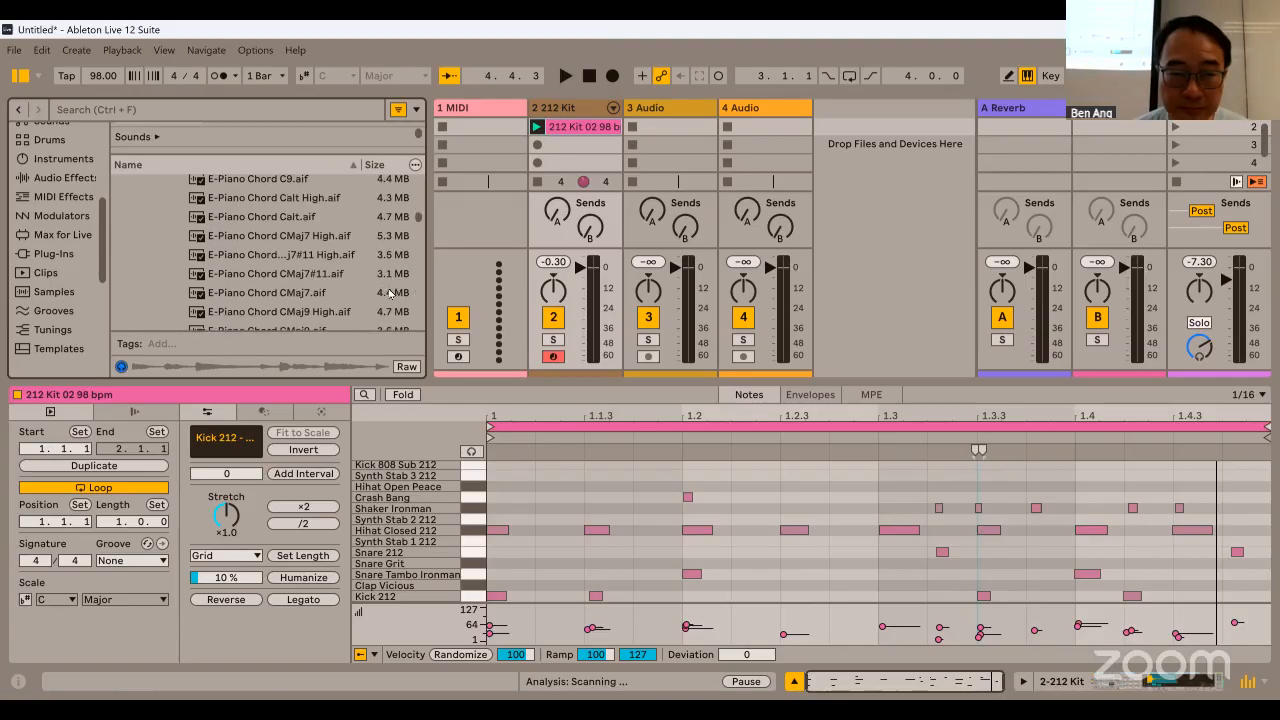
pyautogui.scroll(5, 390, 300)
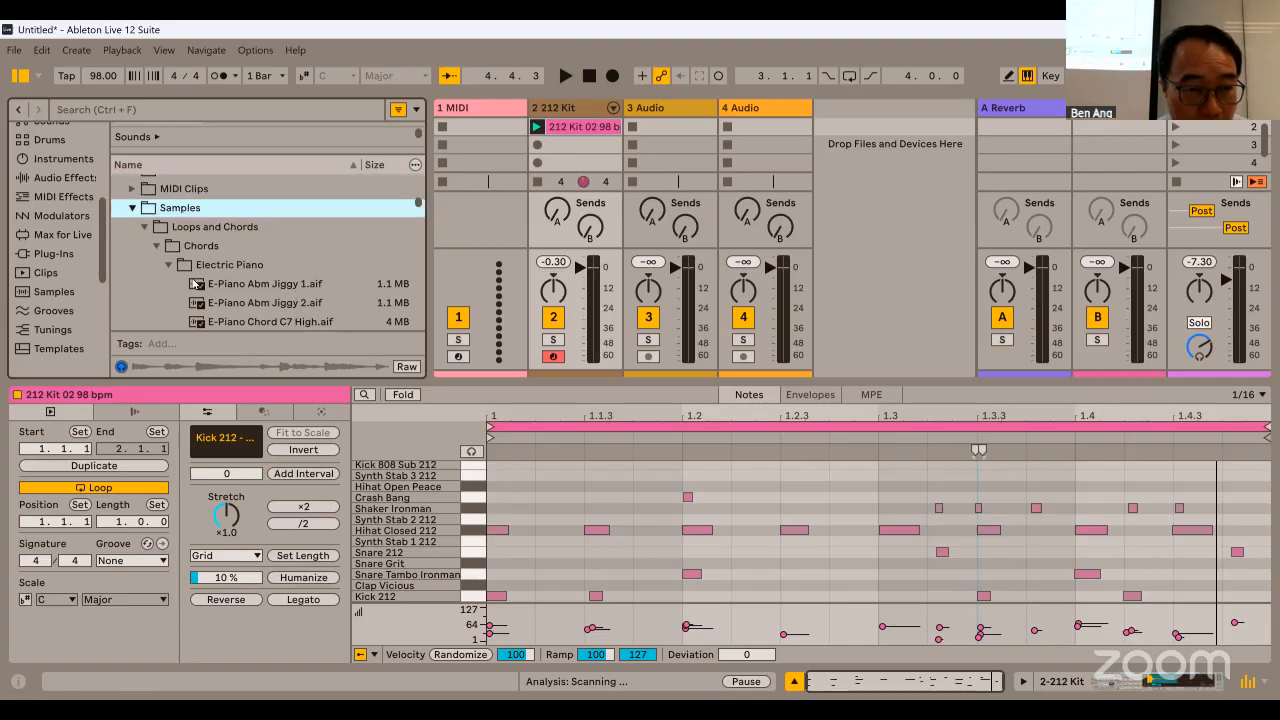
# Preview the Guitar 1 Wah Soul Am and Guitar 2 Wah Soul Dm samples in the Guitar chords folder.
pyautogui.click(168, 265)
pyautogui.click(168, 284)
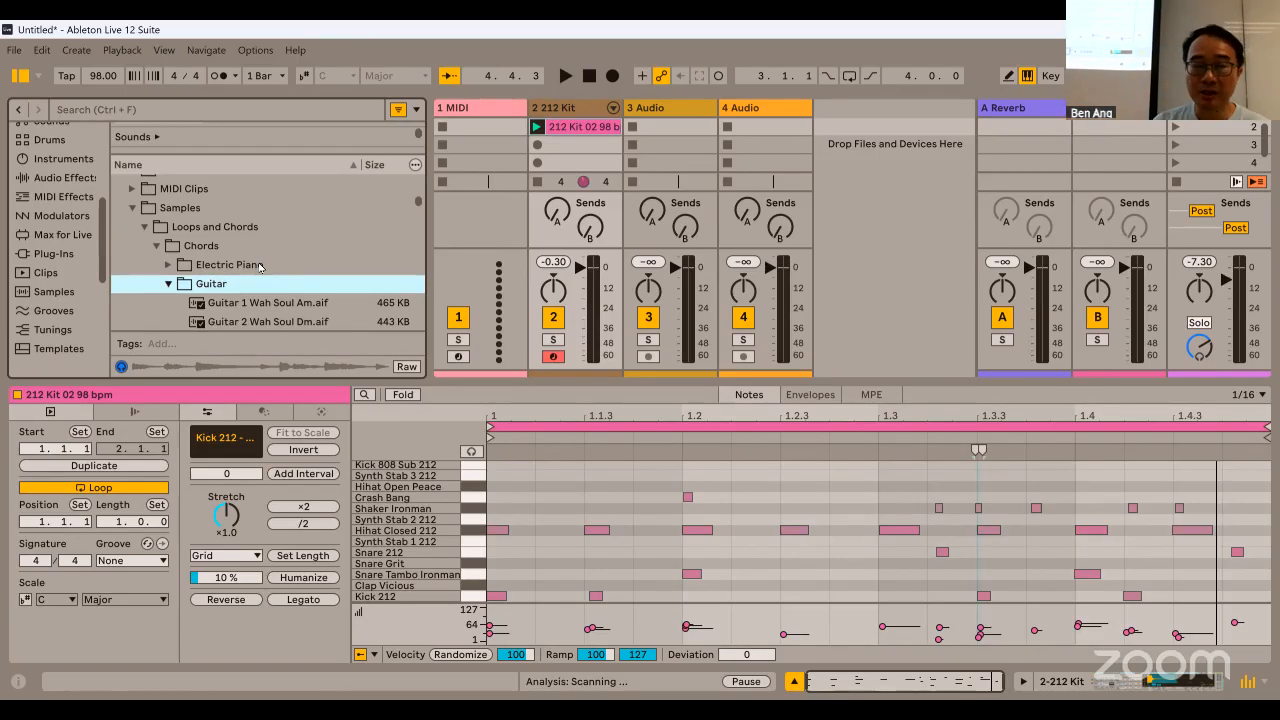
pyautogui.scroll(-2, 262, 270)
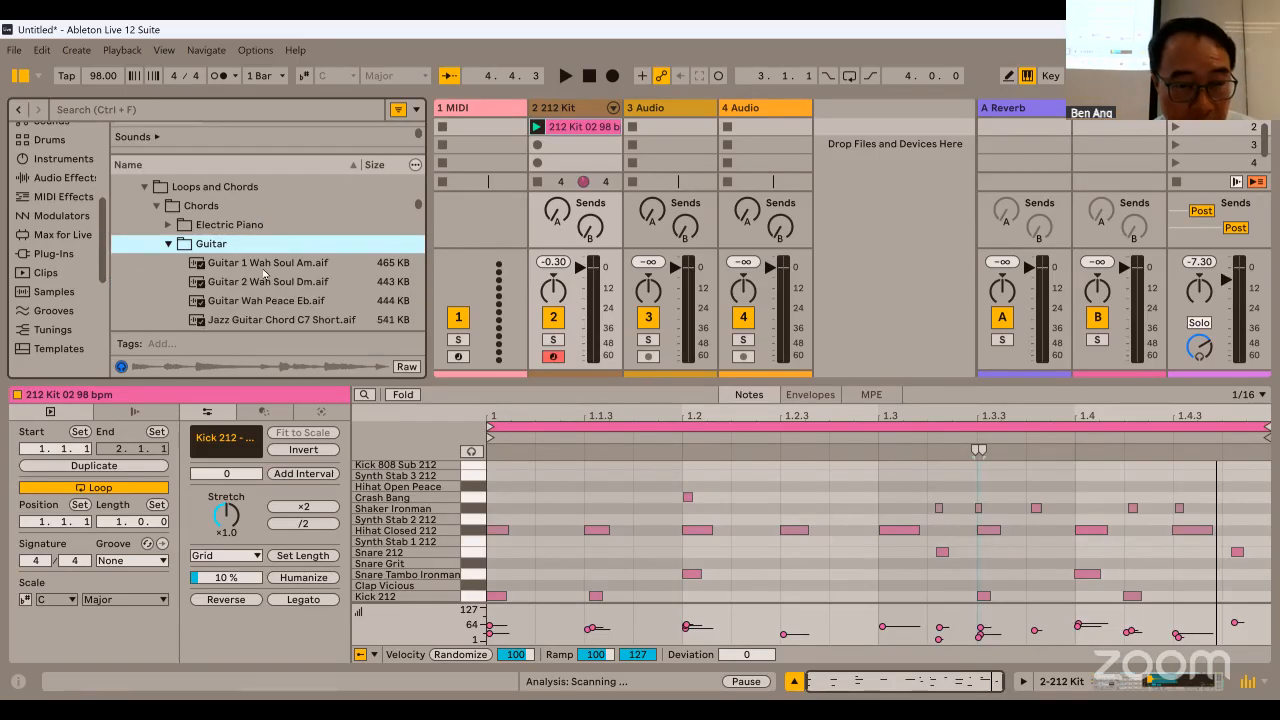
pyautogui.click(287, 266)
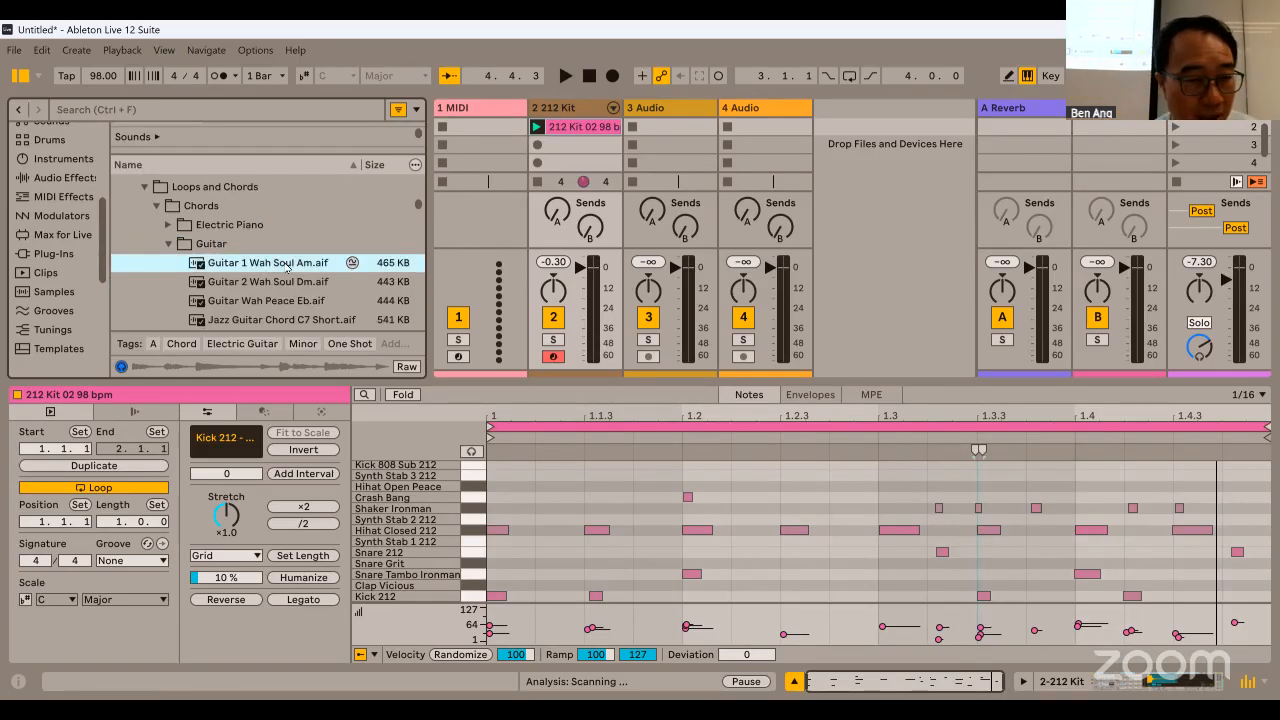
pyautogui.click(302, 288)
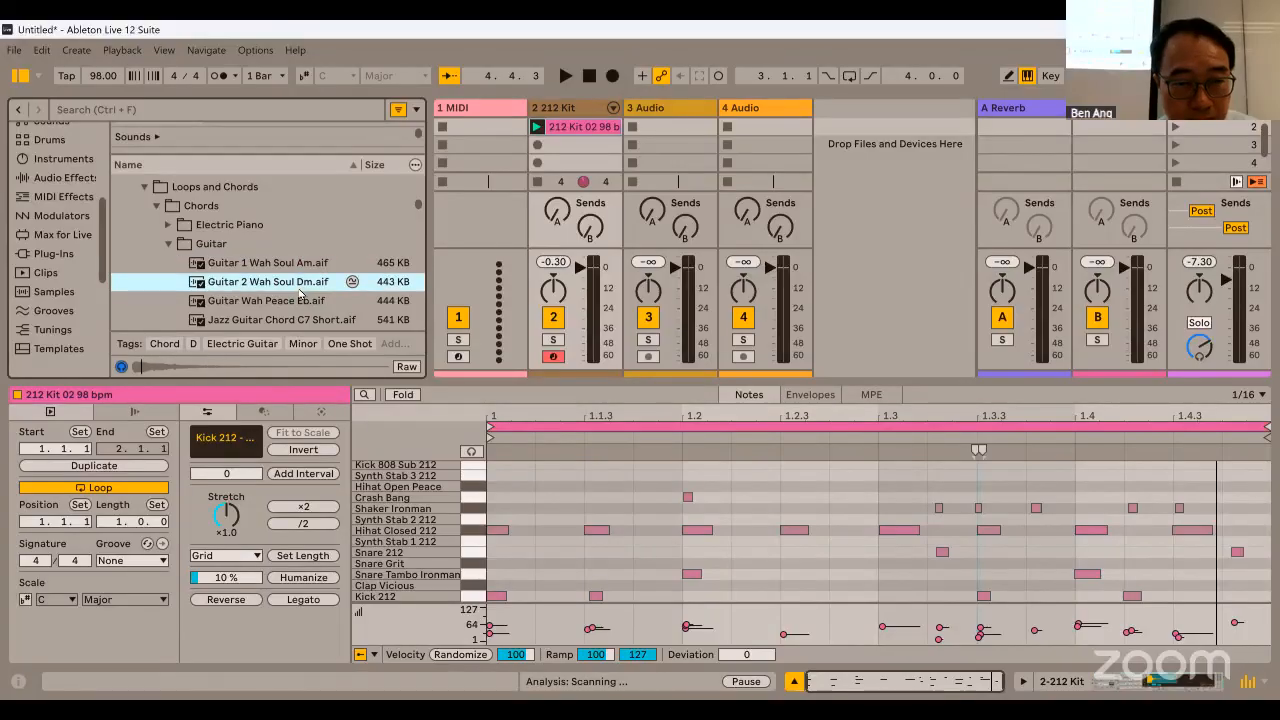
pyautogui.press('Up')
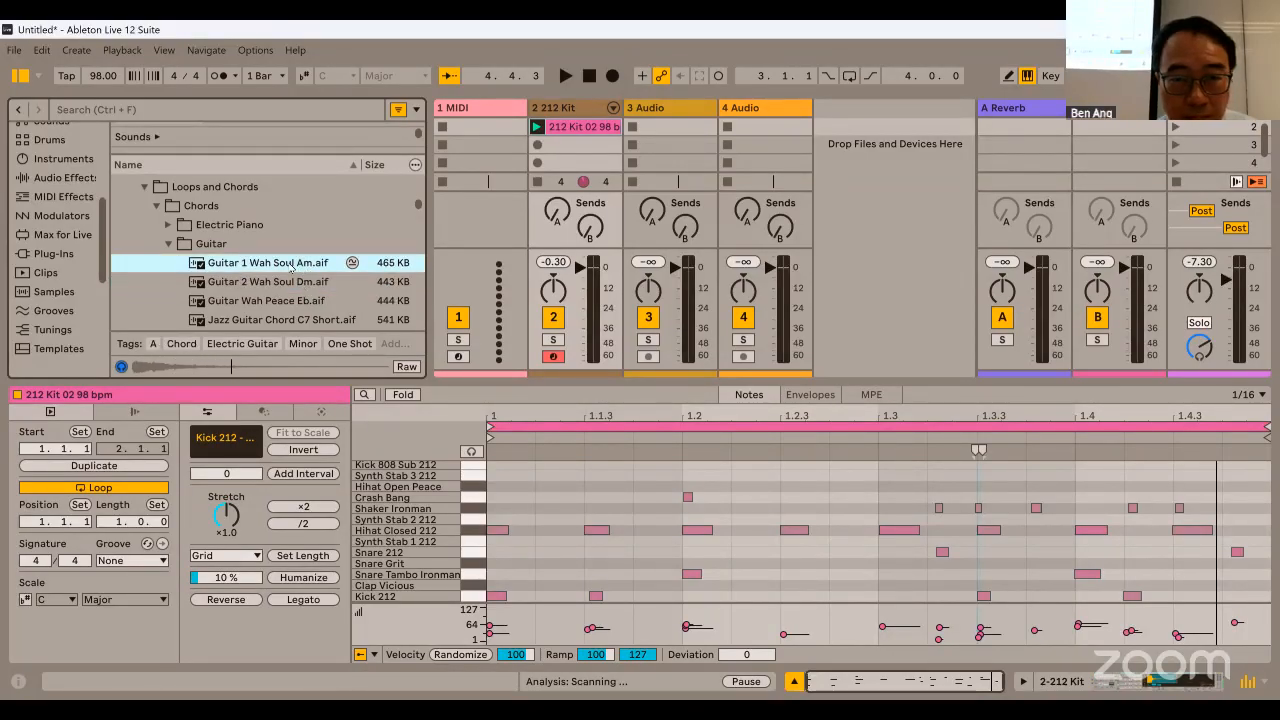
# Add the Guitar 1 Wah Soul Am sample to track 3 in scene 2, and audition the scene with the drum clip.
pyautogui.moveTo(291, 265); pyautogui.dragTo(670, 128)
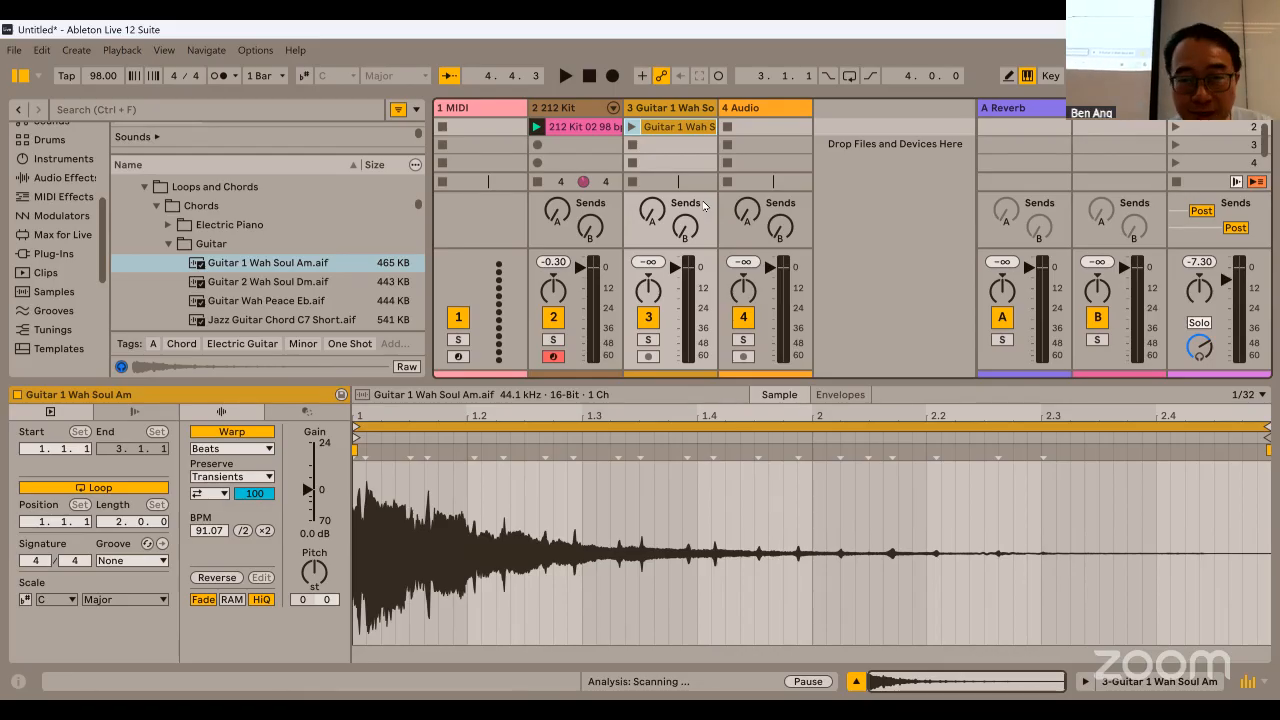
pyautogui.click(1177, 128)
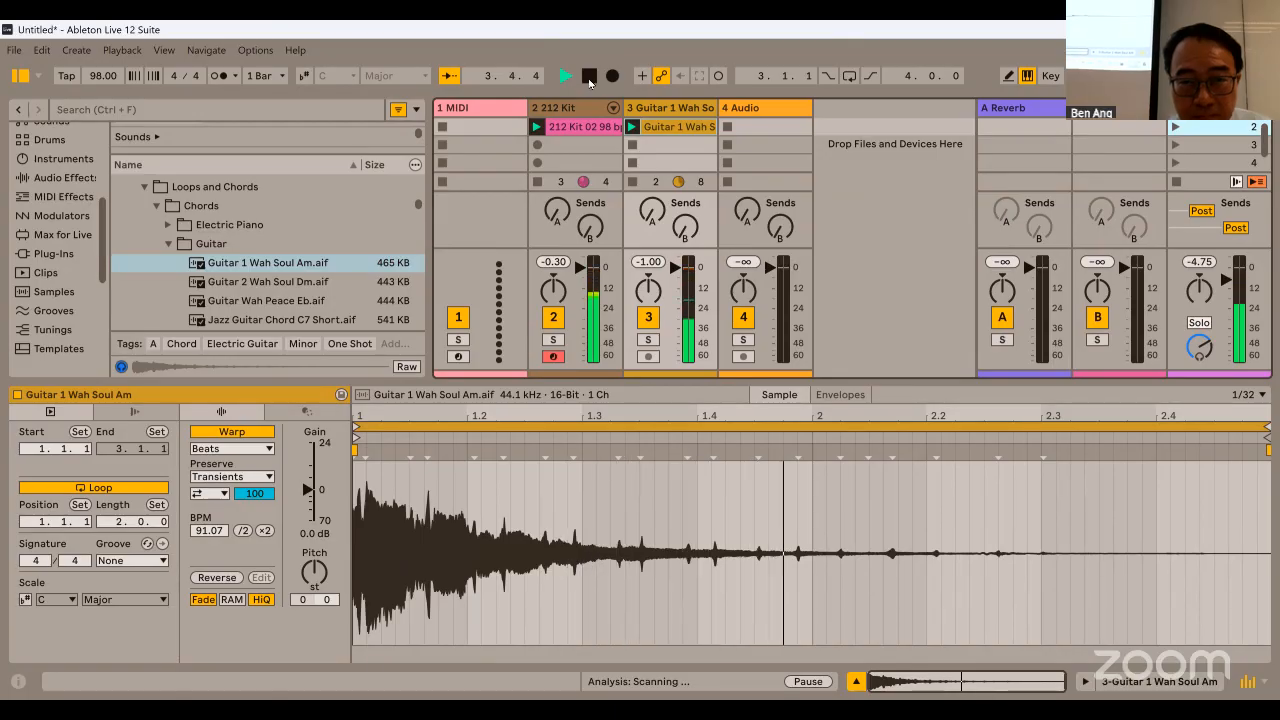
pyautogui.click(589, 79)
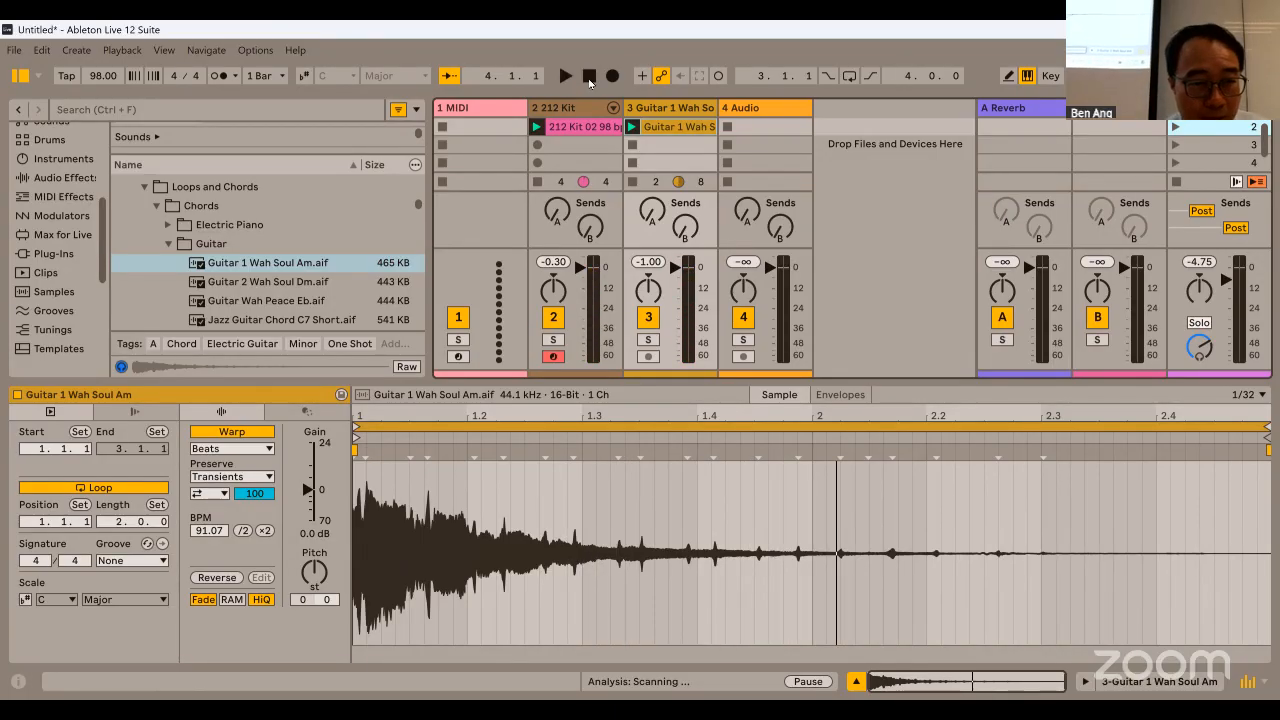
# Browse the Electric Piano and Piano chord samples in the pack's Chords folder.
pyautogui.click(168, 243)
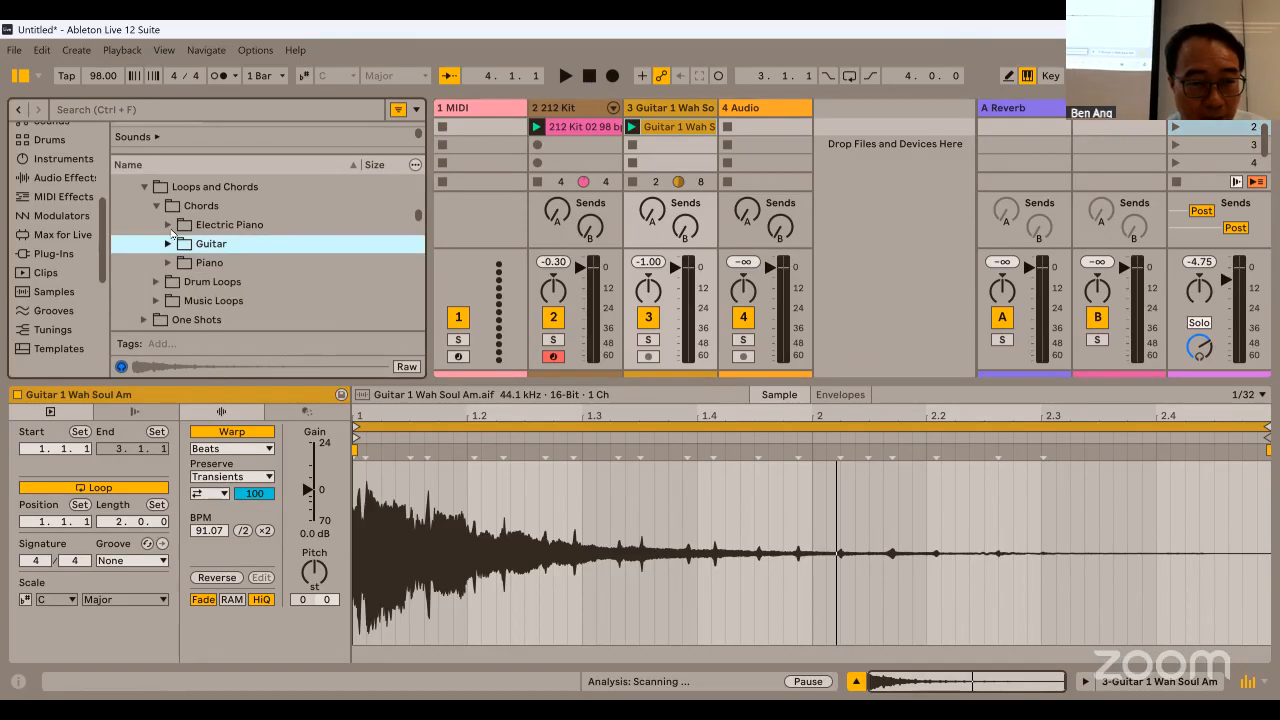
pyautogui.click(168, 225)
pyautogui.scroll(-5, 300, 290)
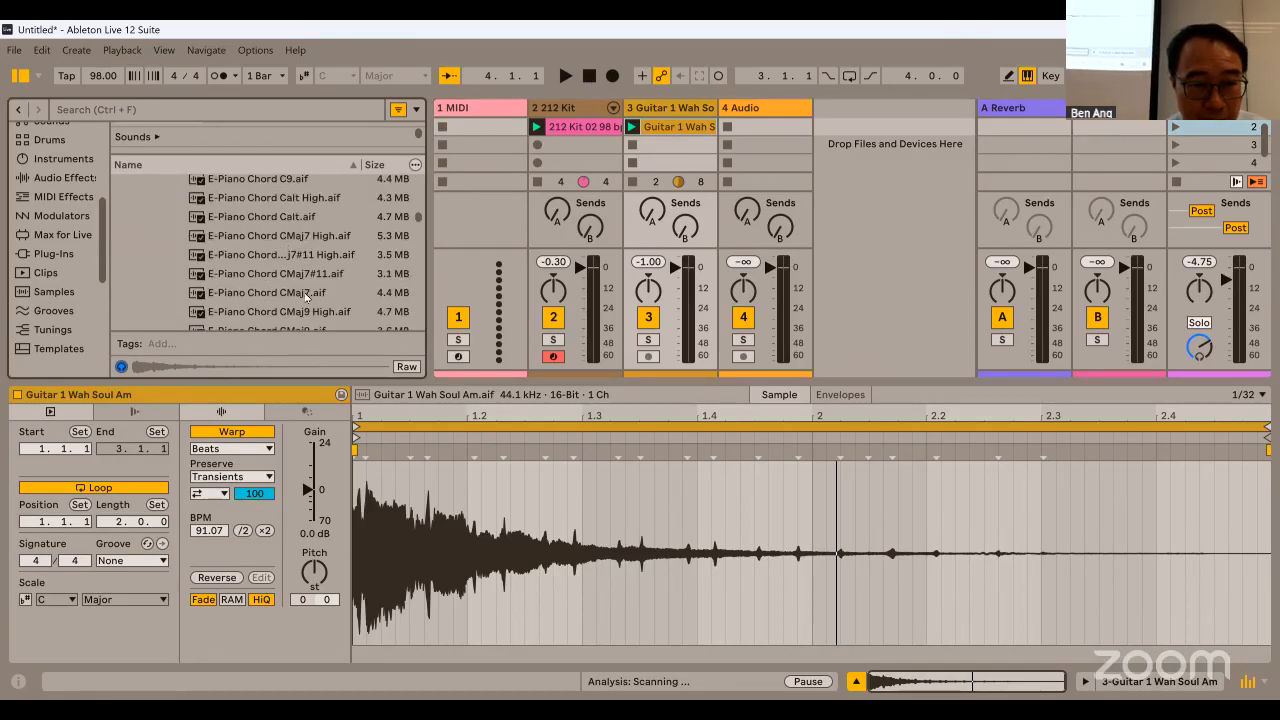
pyautogui.scroll(8, 300, 290)
pyautogui.click(168, 224)
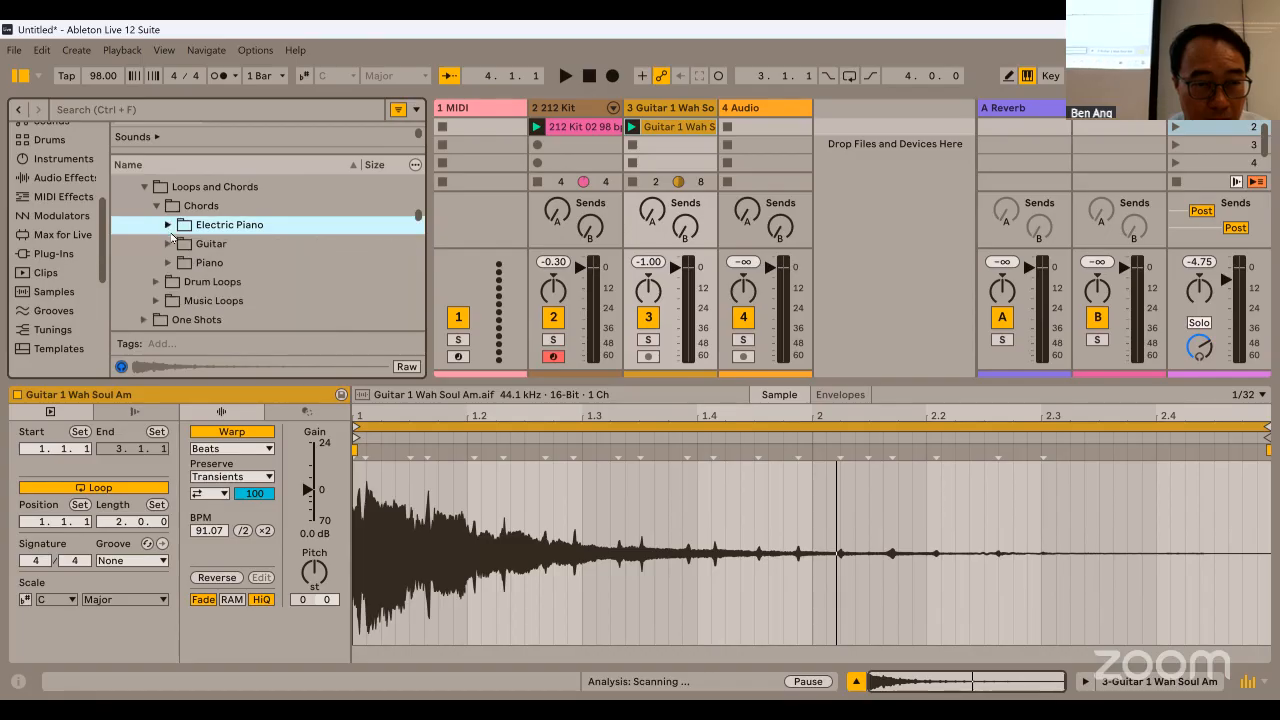
pyautogui.scroll(-1, 178, 243)
pyautogui.click(168, 242)
pyautogui.scroll(-5, 242, 258)
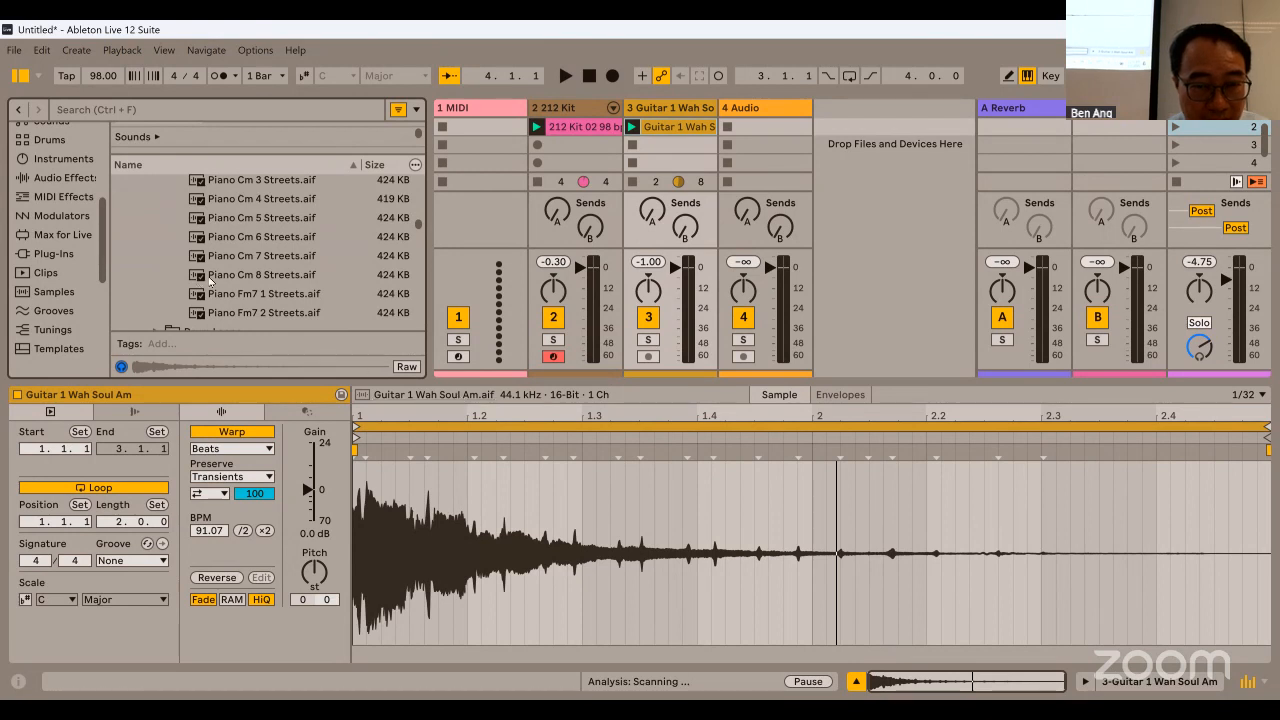
pyautogui.scroll(-3, 285, 263)
pyautogui.scroll(7, 285, 257)
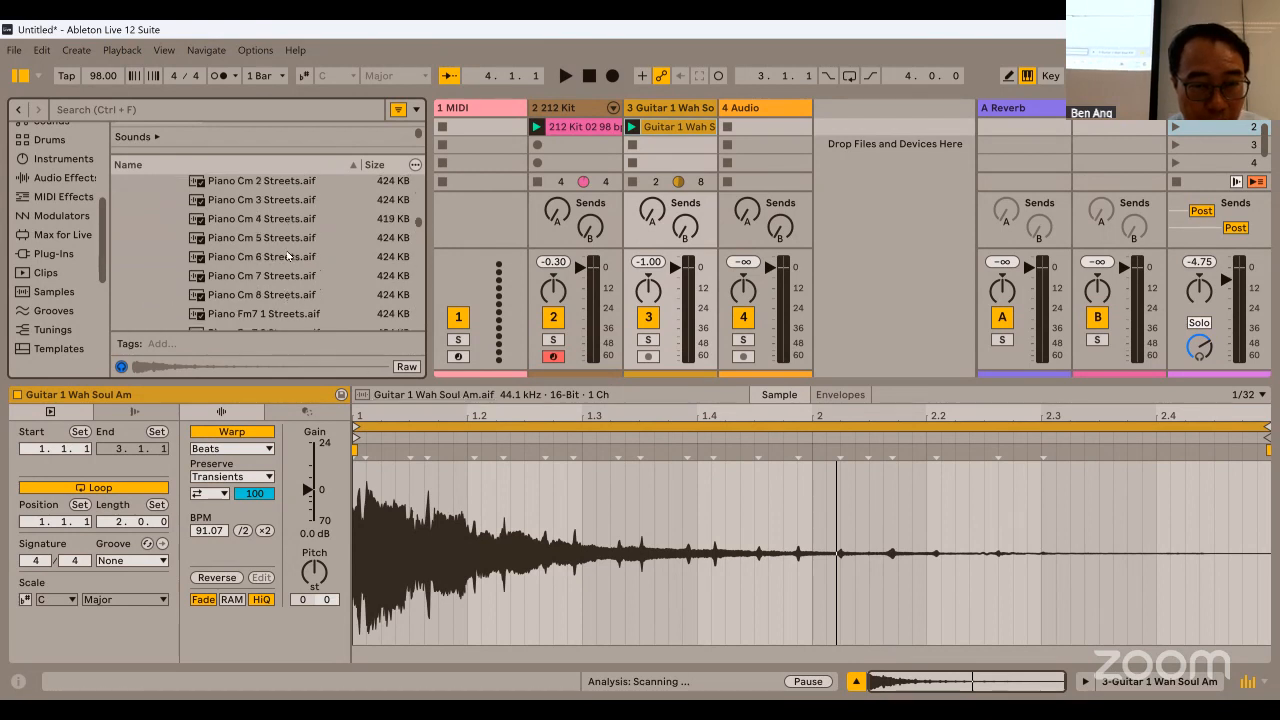
pyautogui.click(169, 203)
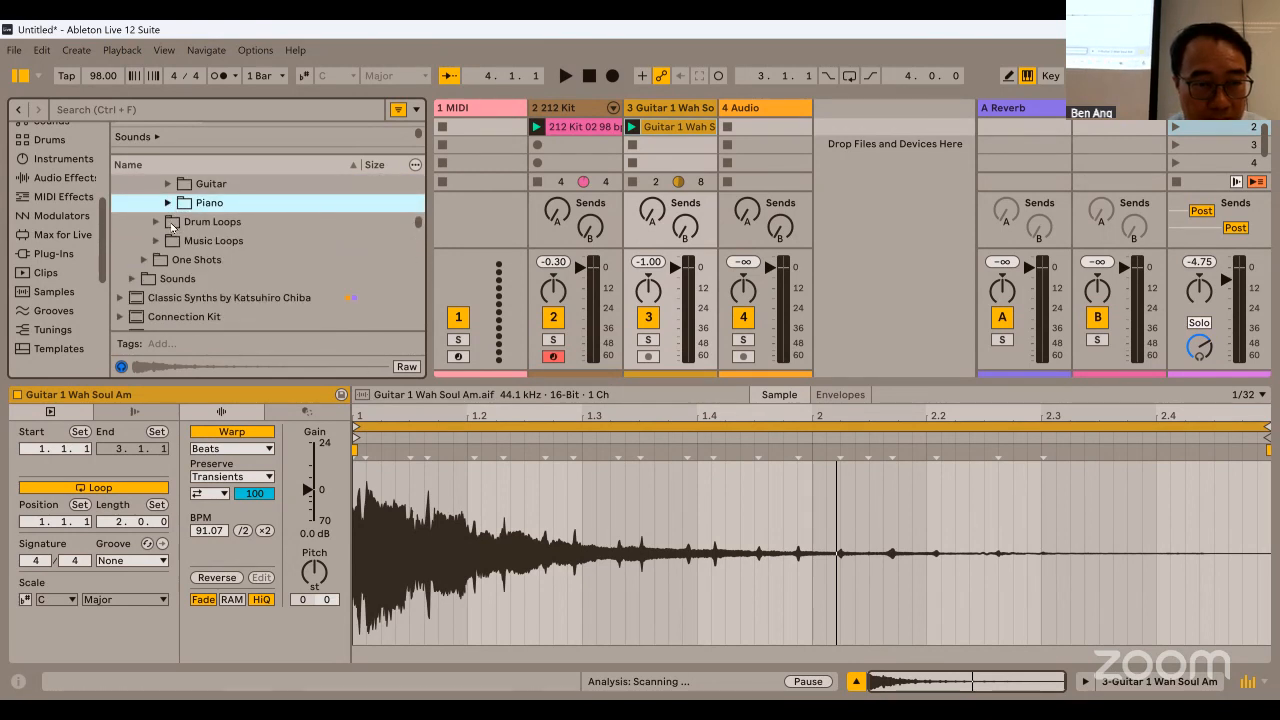
# Add the Bass A 87bpm loop from the Music Loops' Bass Loops folder to track 4 in scene 2, and audition the scene.
pyautogui.click(155, 241)
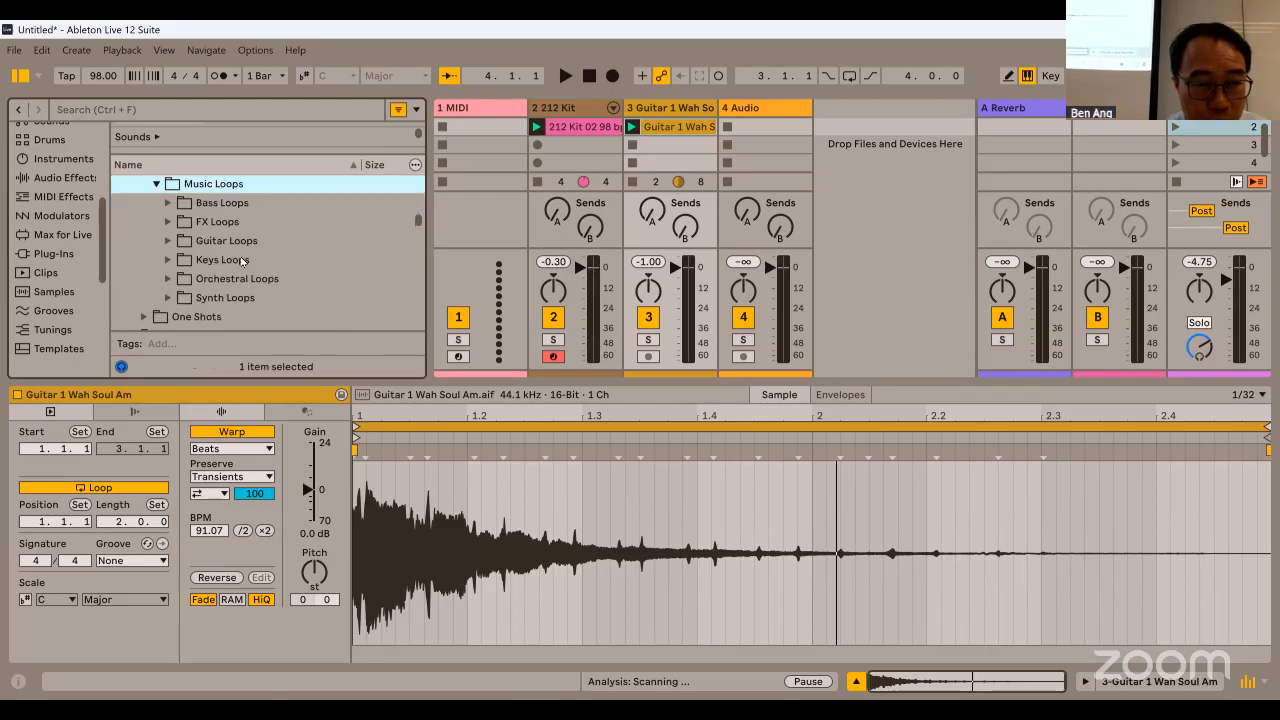
pyautogui.click(169, 203)
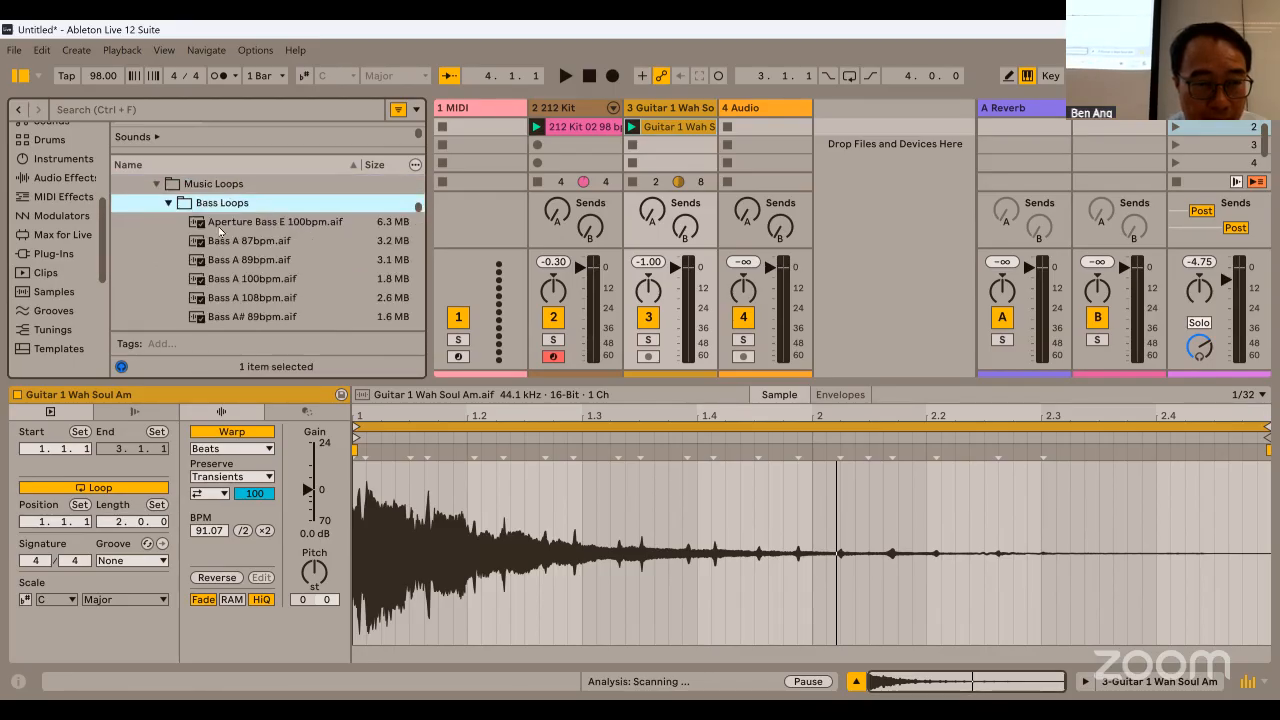
pyautogui.click(268, 222)
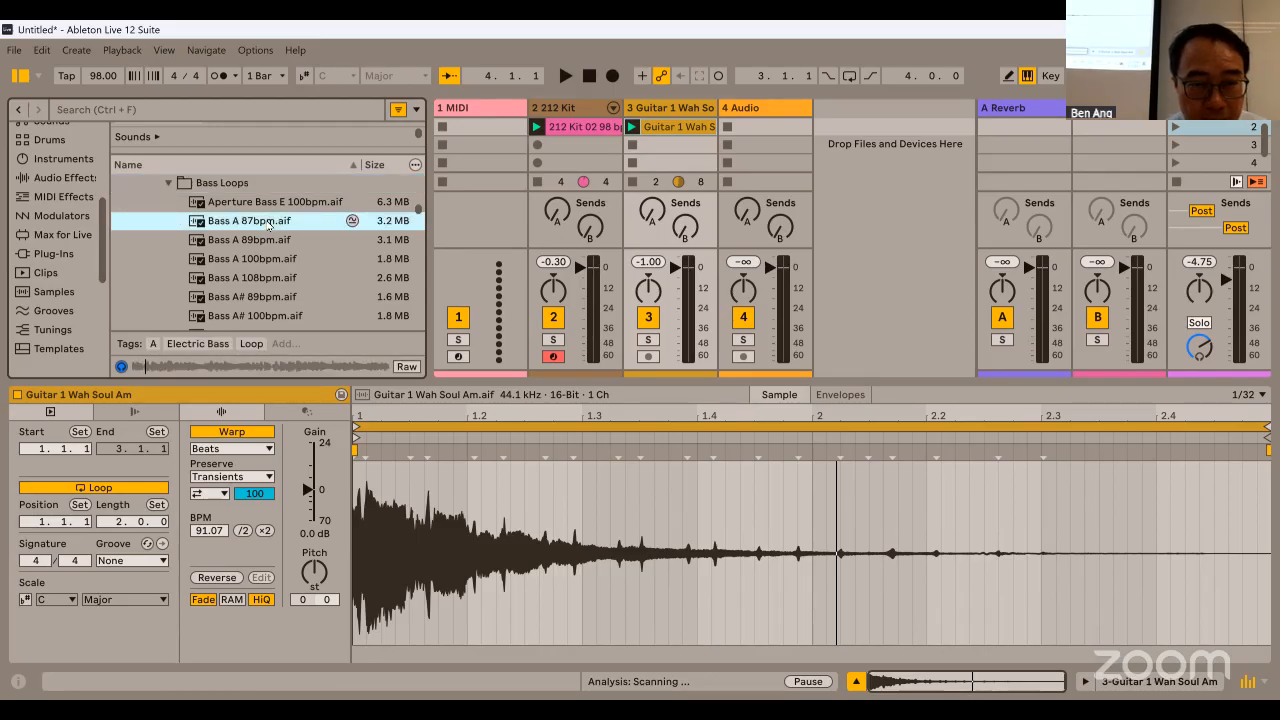
pyautogui.moveTo(268, 222); pyautogui.dragTo(778, 135)
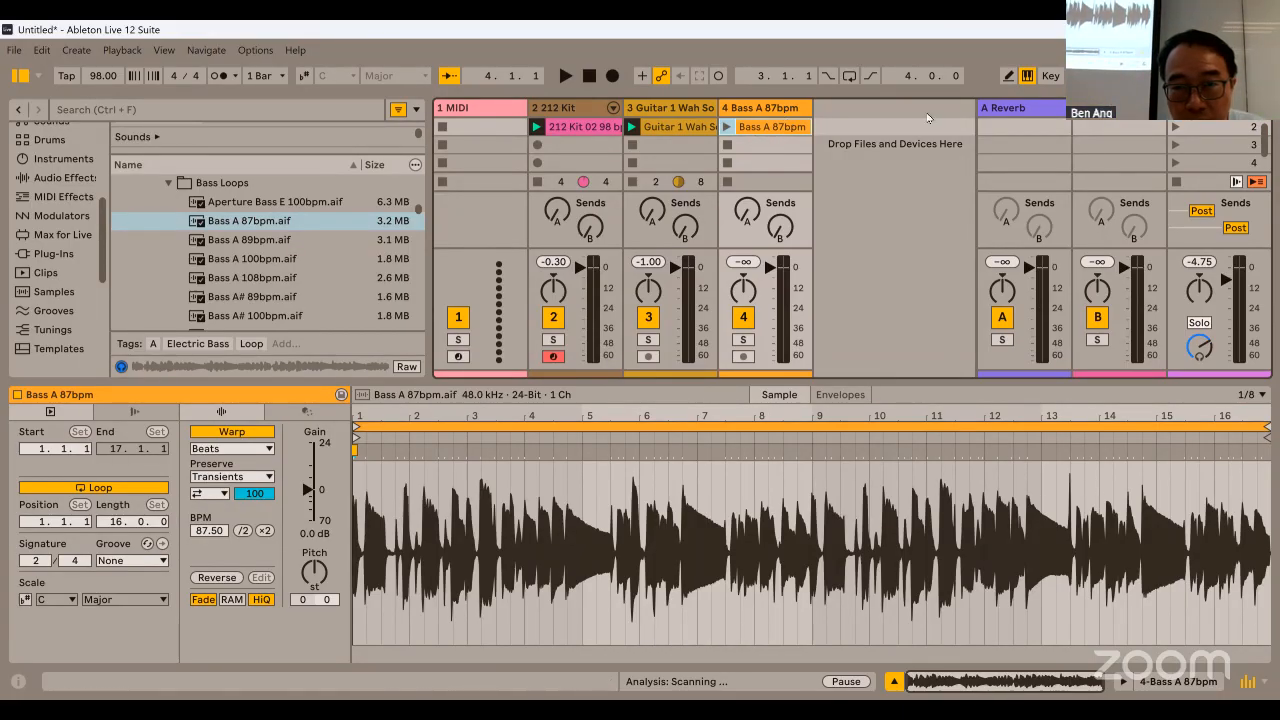
pyautogui.click(1176, 127)
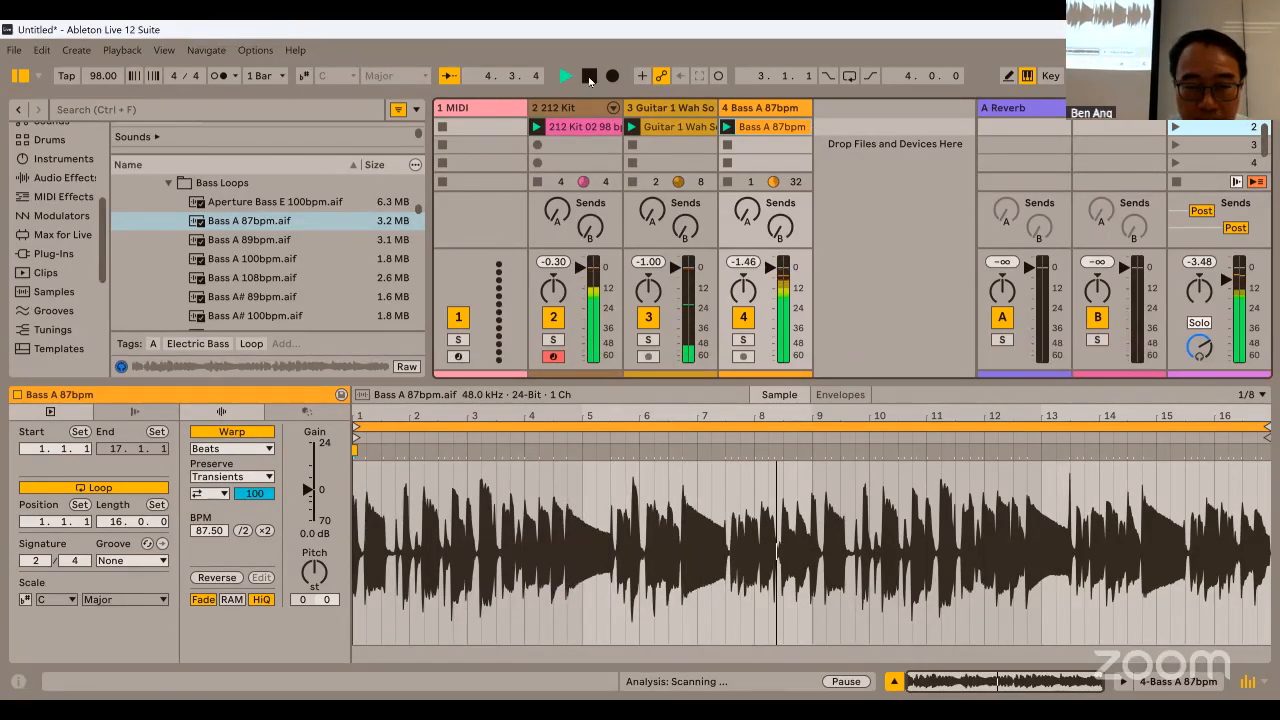
pyautogui.click(589, 77)
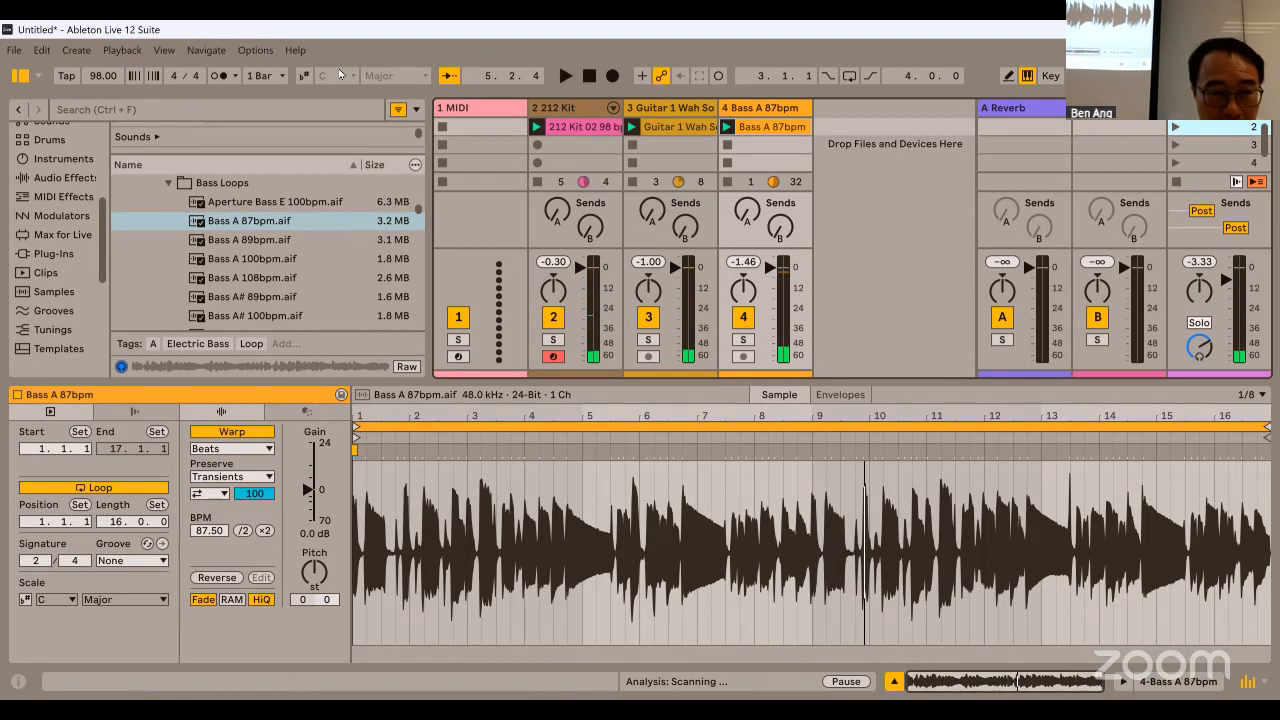
# Add the Drawbar Organ Am 82bpm loop from Keys Loops to a new track 5 in scene 2, and audition the scene.
pyautogui.click(166, 185)
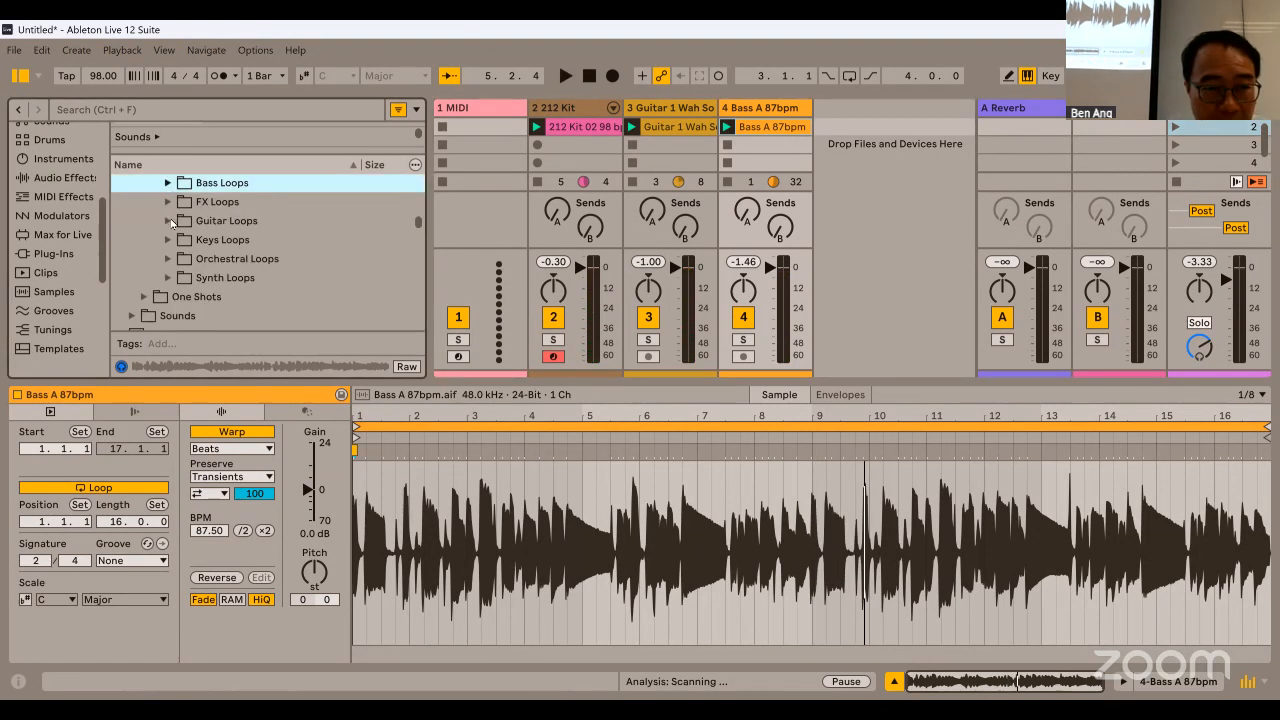
pyautogui.click(167, 240)
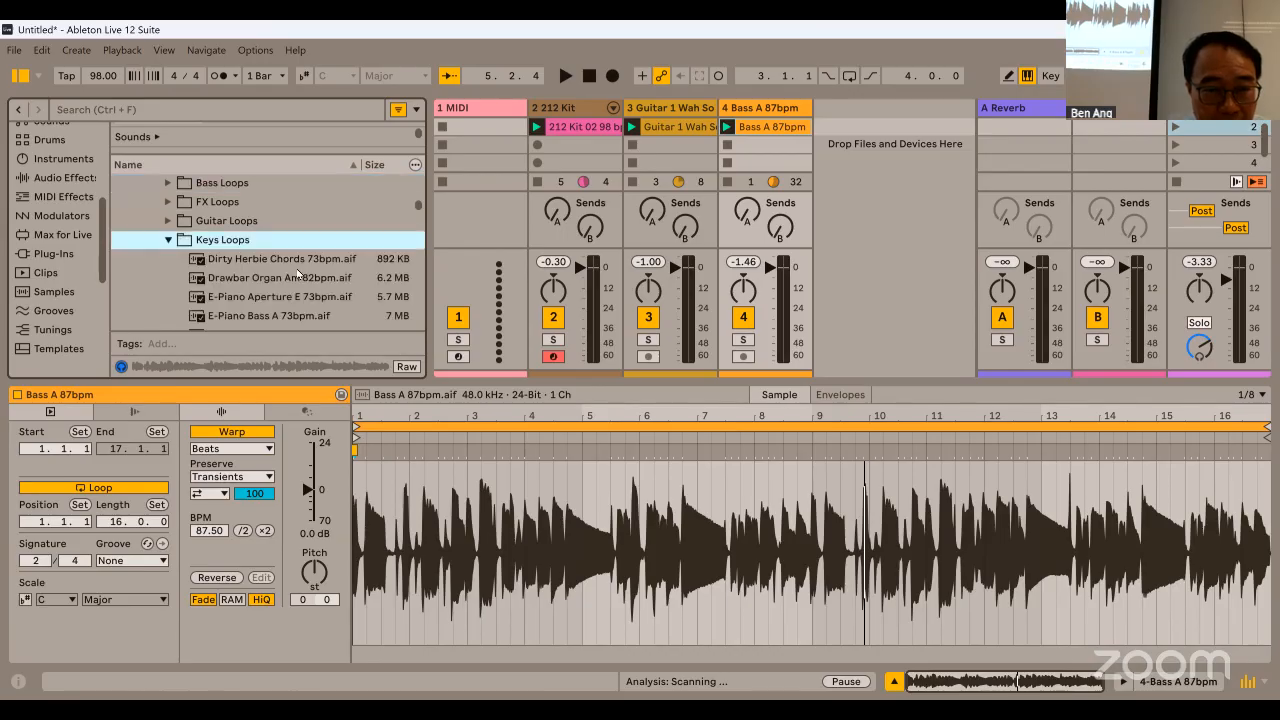
pyautogui.click(318, 279)
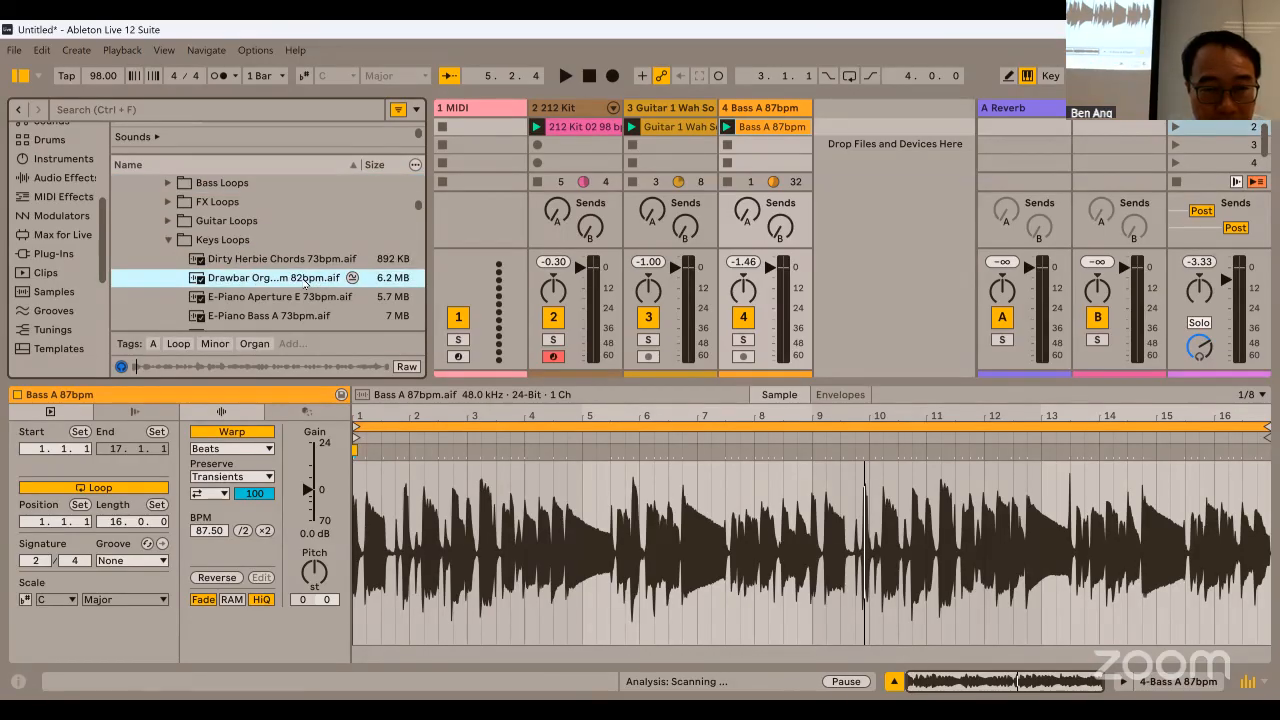
pyautogui.moveTo(305, 283); pyautogui.dragTo(840, 128)
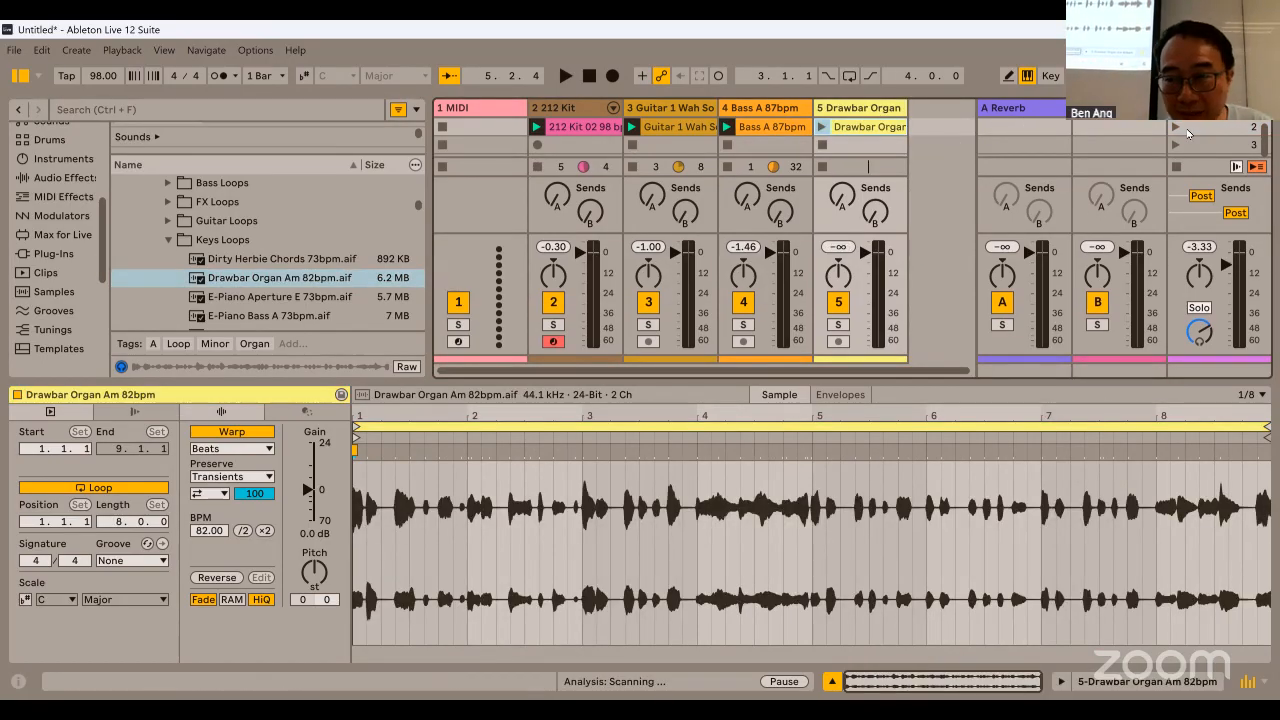
pyautogui.click(1174, 128)
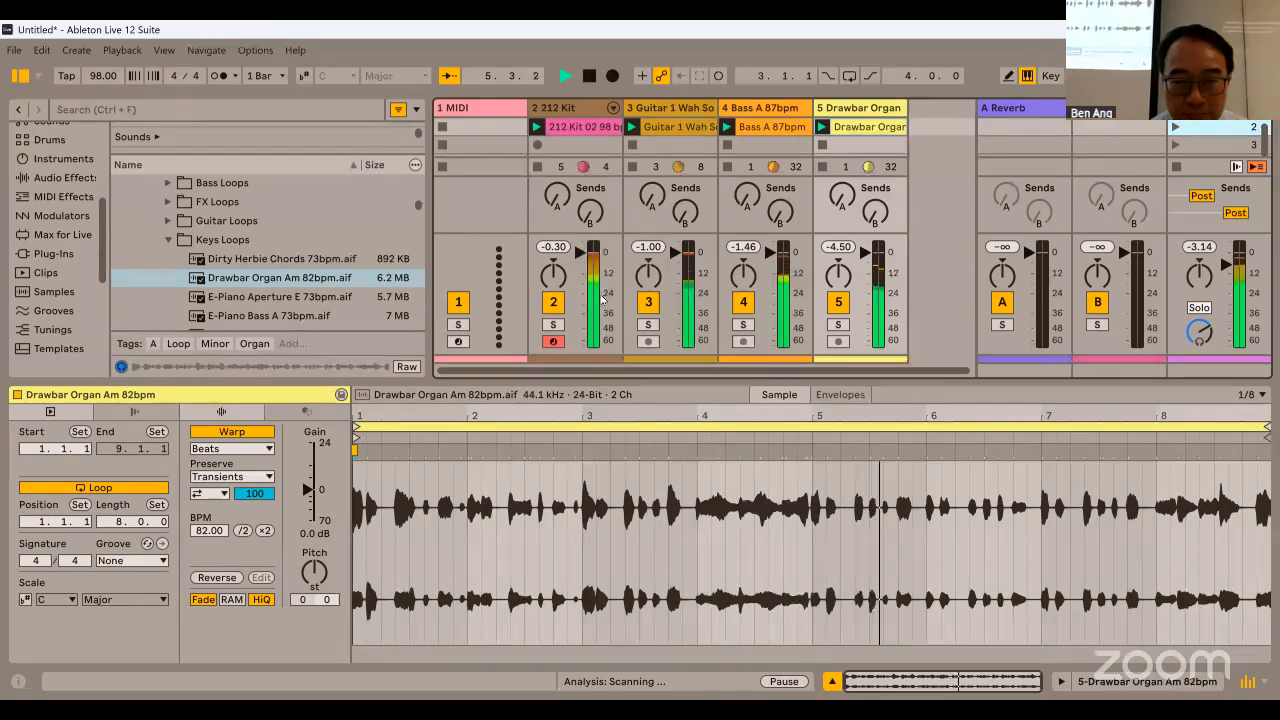
pyautogui.moveTo(606, 230); pyautogui.dragTo(606, 248)
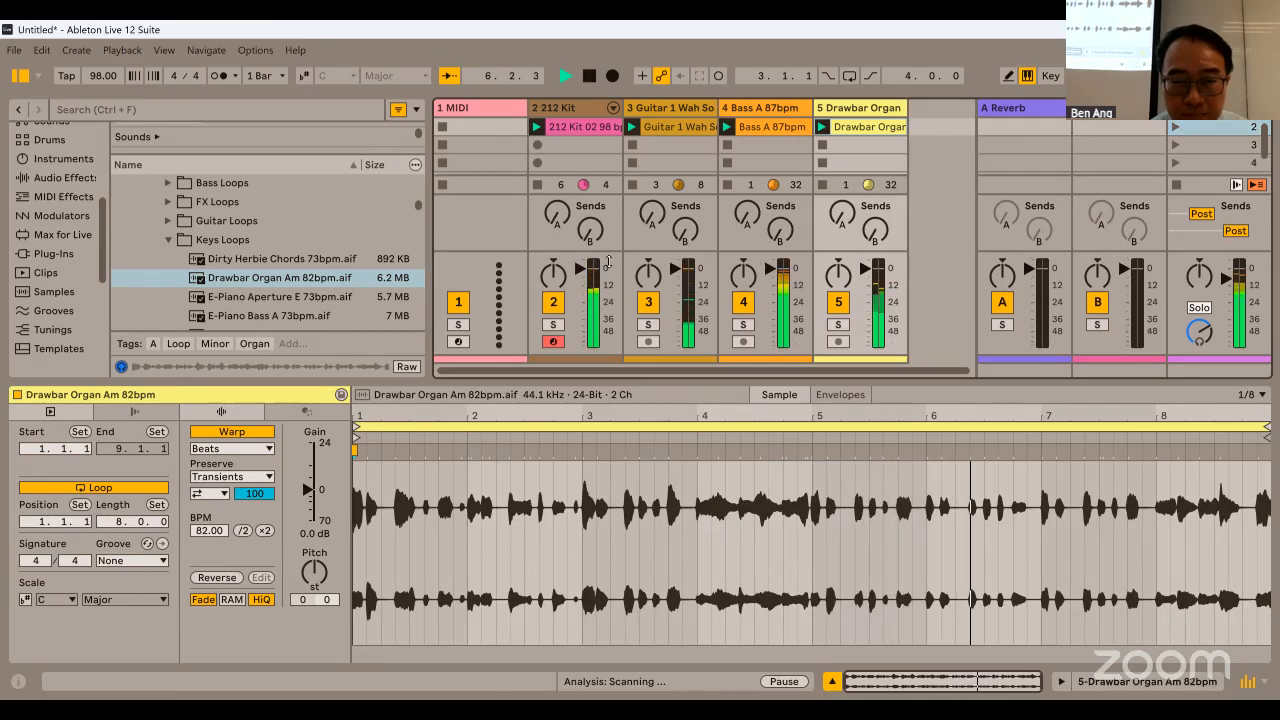
pyautogui.click(589, 78)
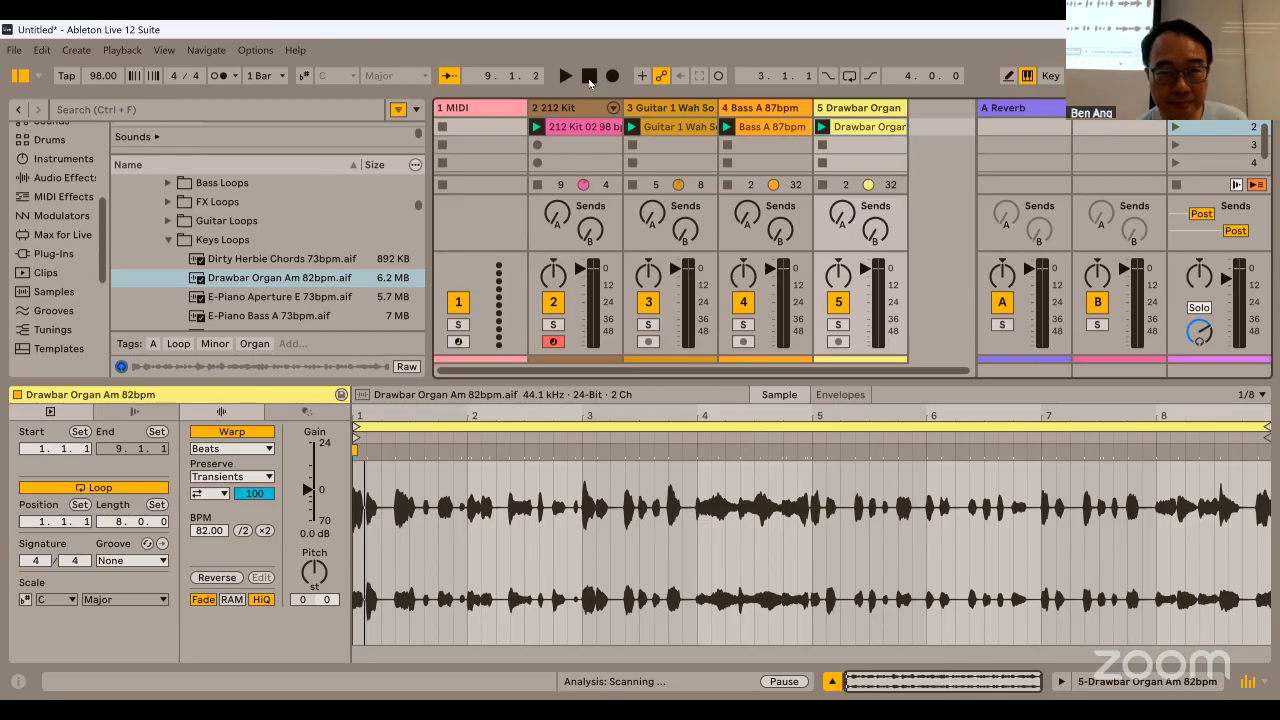
# Show the 212 Kit drum clip's notes, solo its track, and briefly play the drums alone.
pyautogui.press('Left')
pyautogui.press('Left')
pyautogui.press('Left')
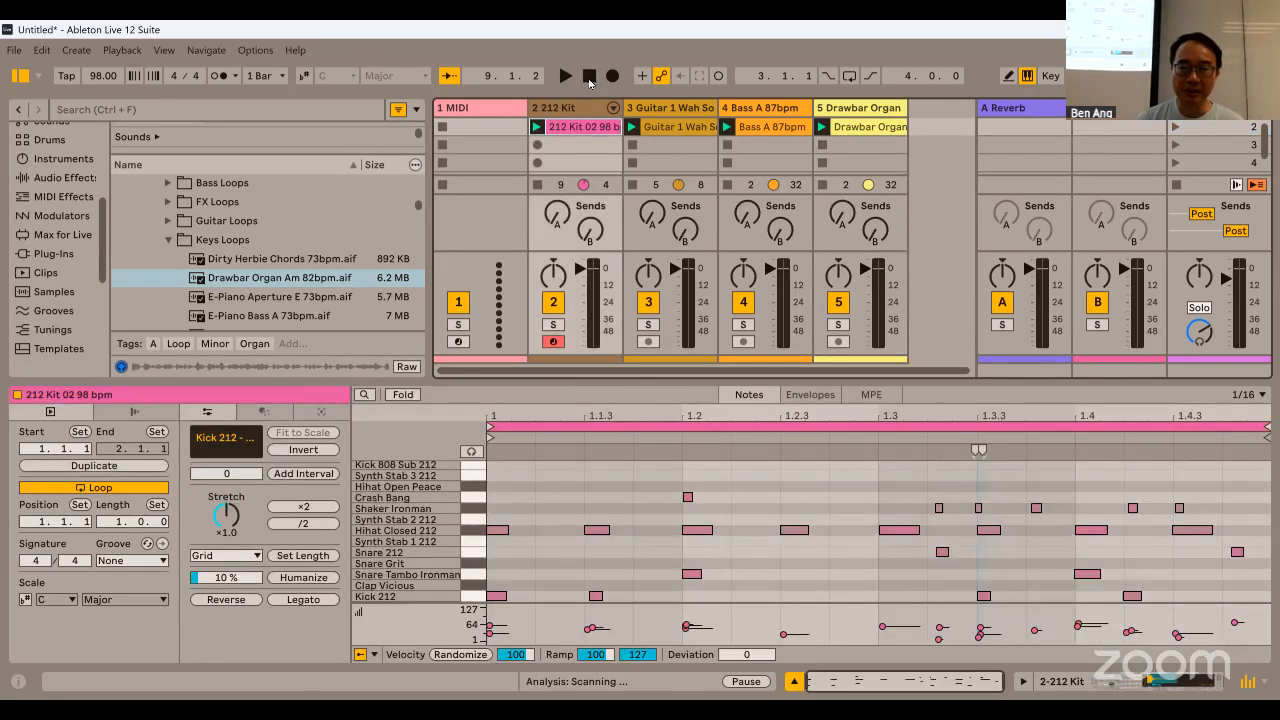
pyautogui.click(555, 325)
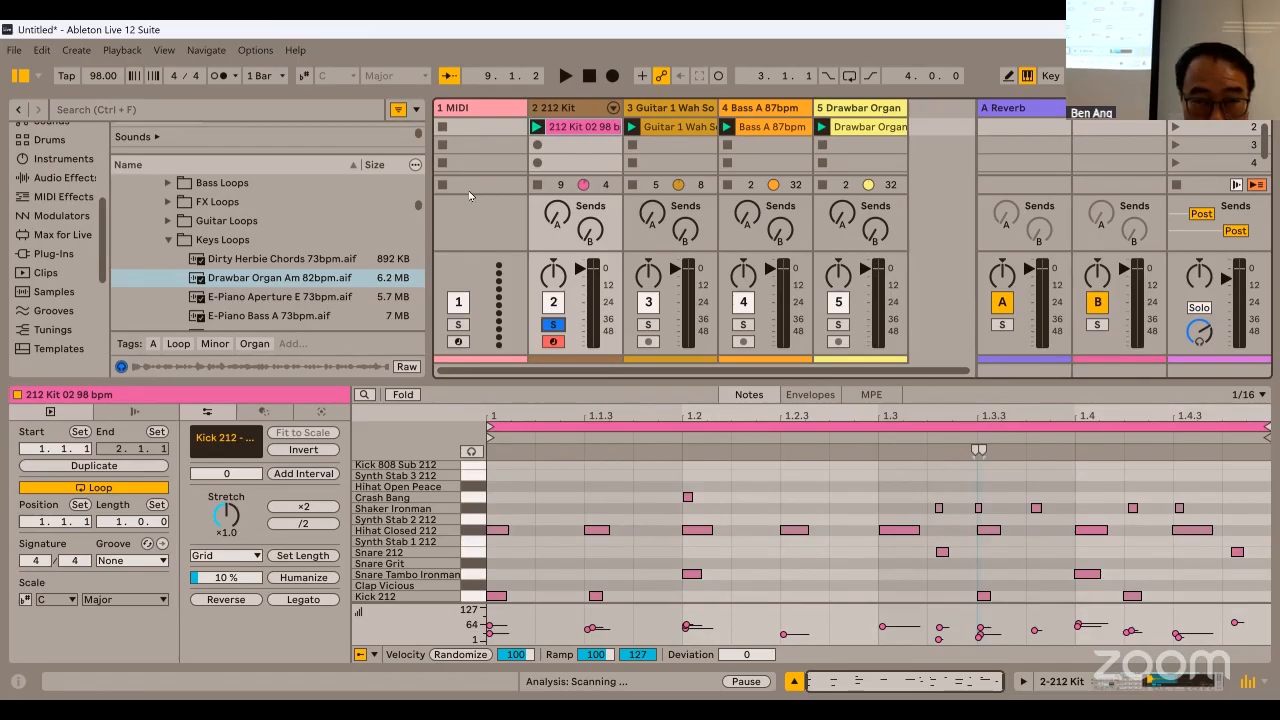
pyautogui.click(566, 76)
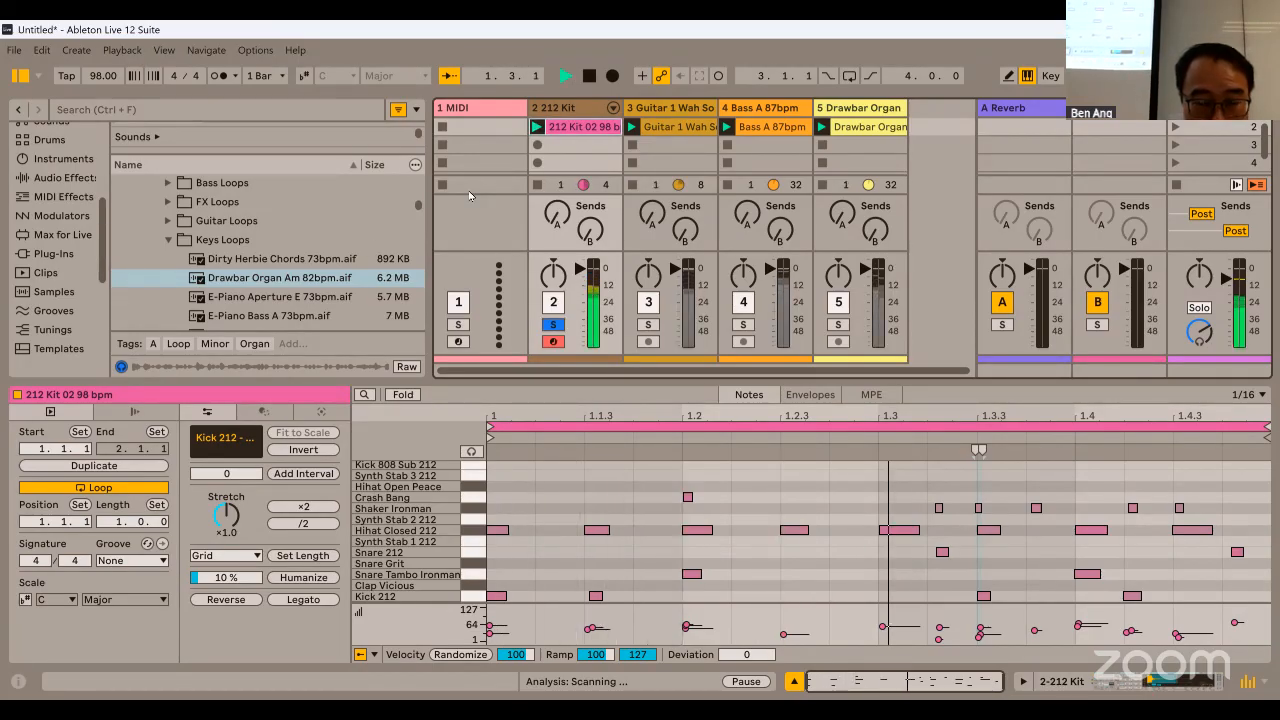
pyautogui.click(588, 76)
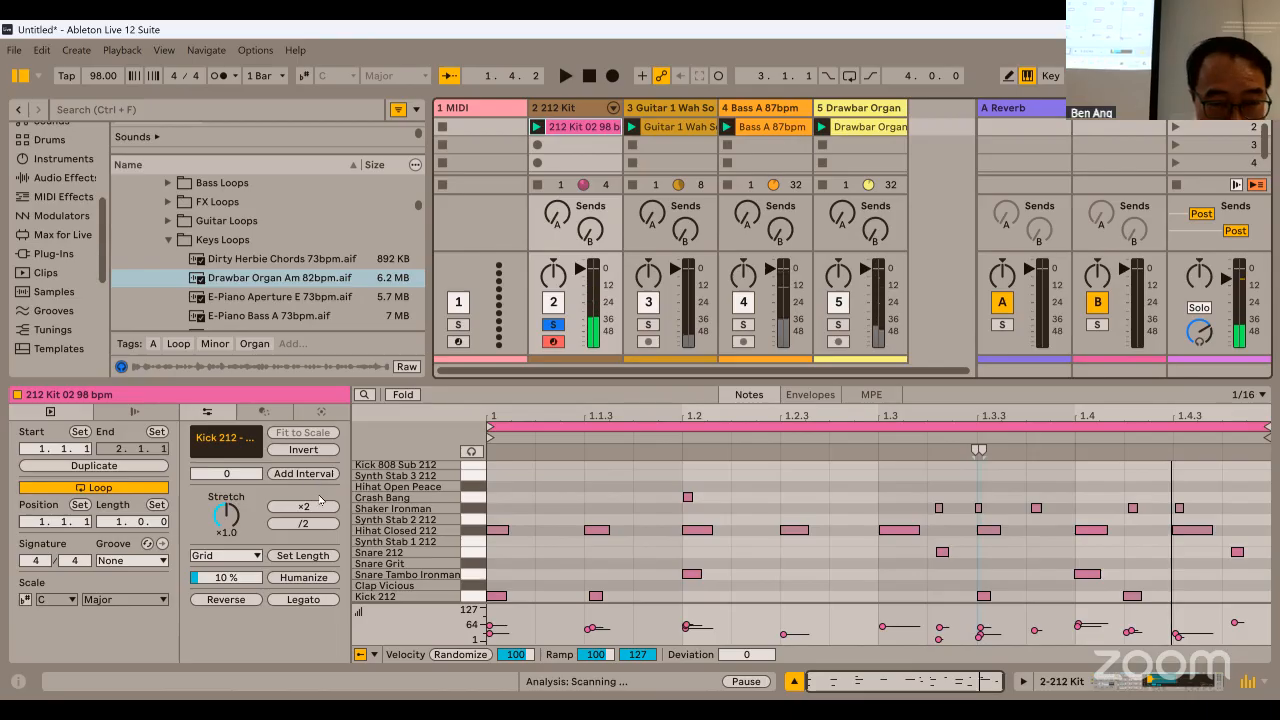
# Try to stretch the short time selection near 1.3.3 in the 212 Kit clip, and undo the stretch.
pyautogui.click(320, 511)
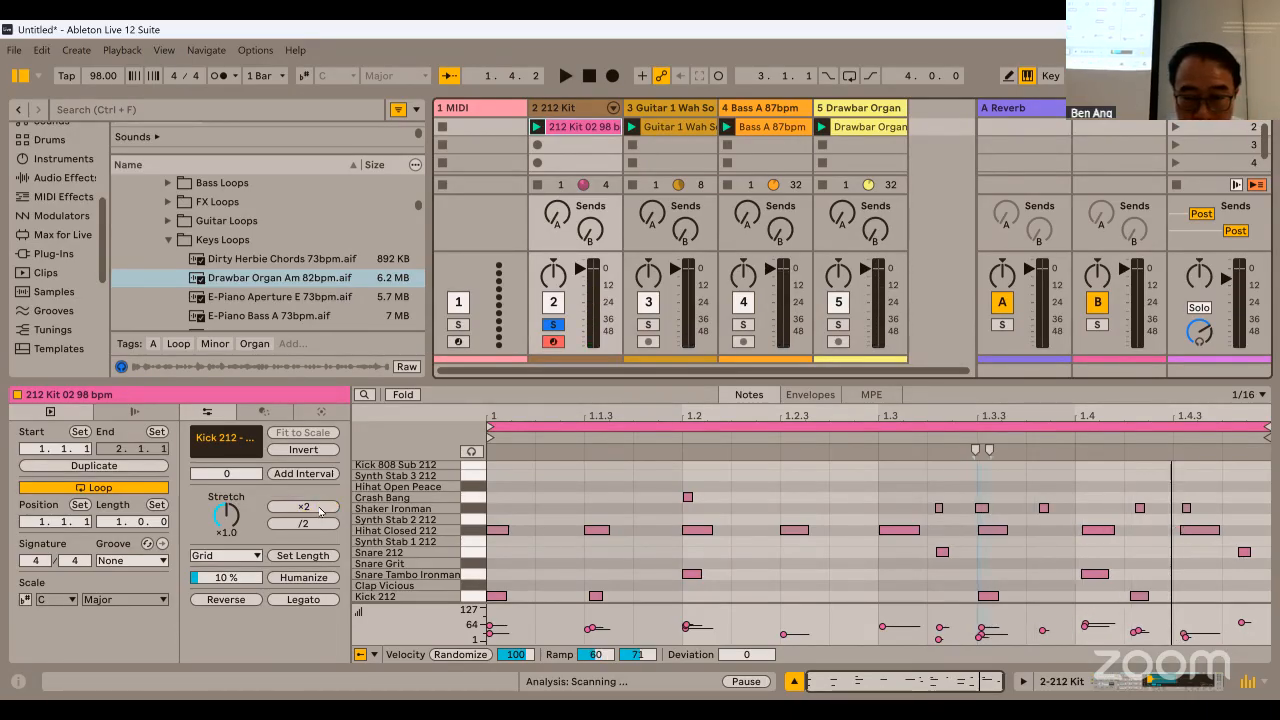
pyautogui.click(303, 523)
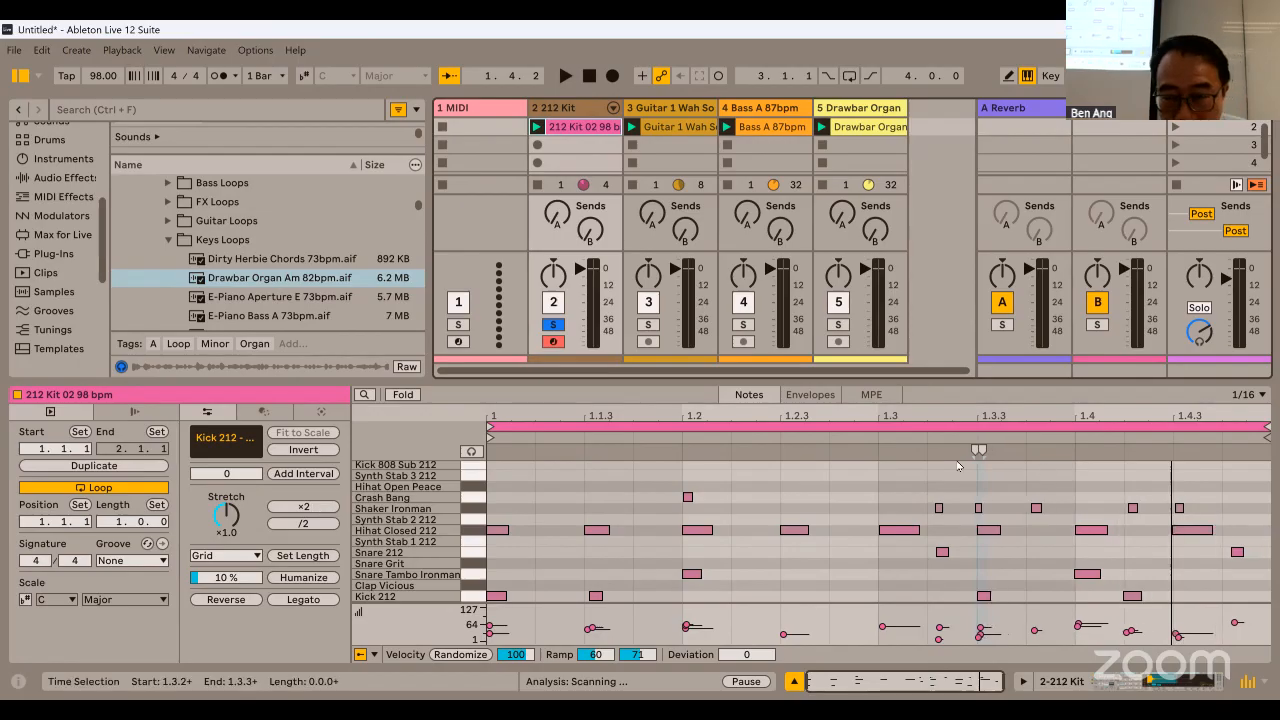
pyautogui.moveTo(977, 450)
pyautogui.mouseDown()
pyautogui.moveTo(1172, 448)
pyautogui.moveTo(1020, 452)
pyautogui.mouseUp()
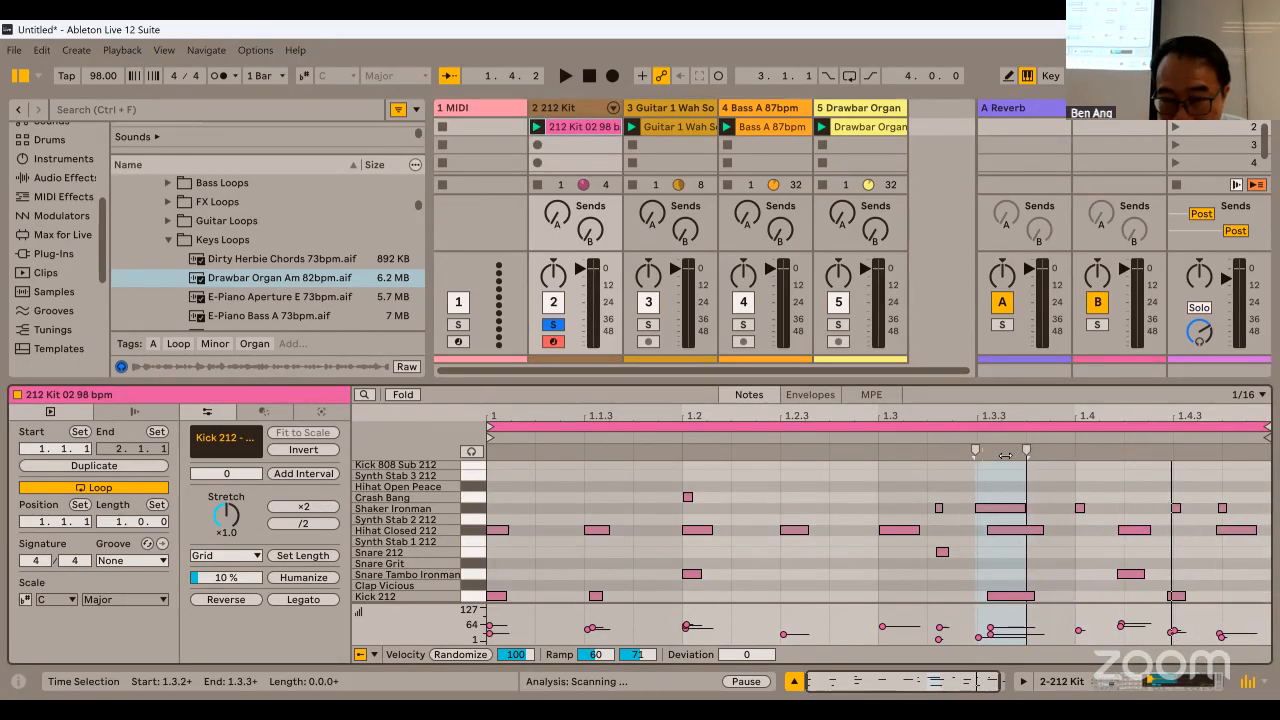
pyautogui.hotkey('ctrl', 'z')
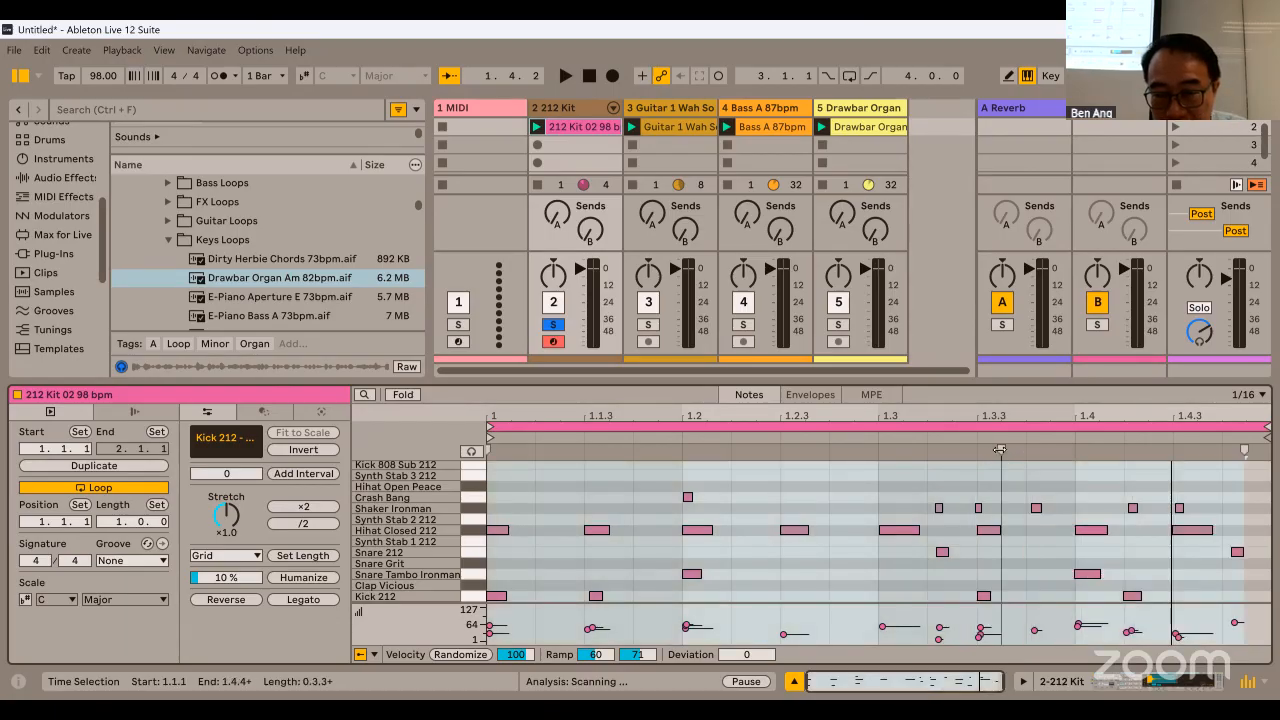
# Play the whole 212 Kit clip stretched to four bars by doubling it twice, and halve it back to one bar.
pyautogui.click(889, 457)
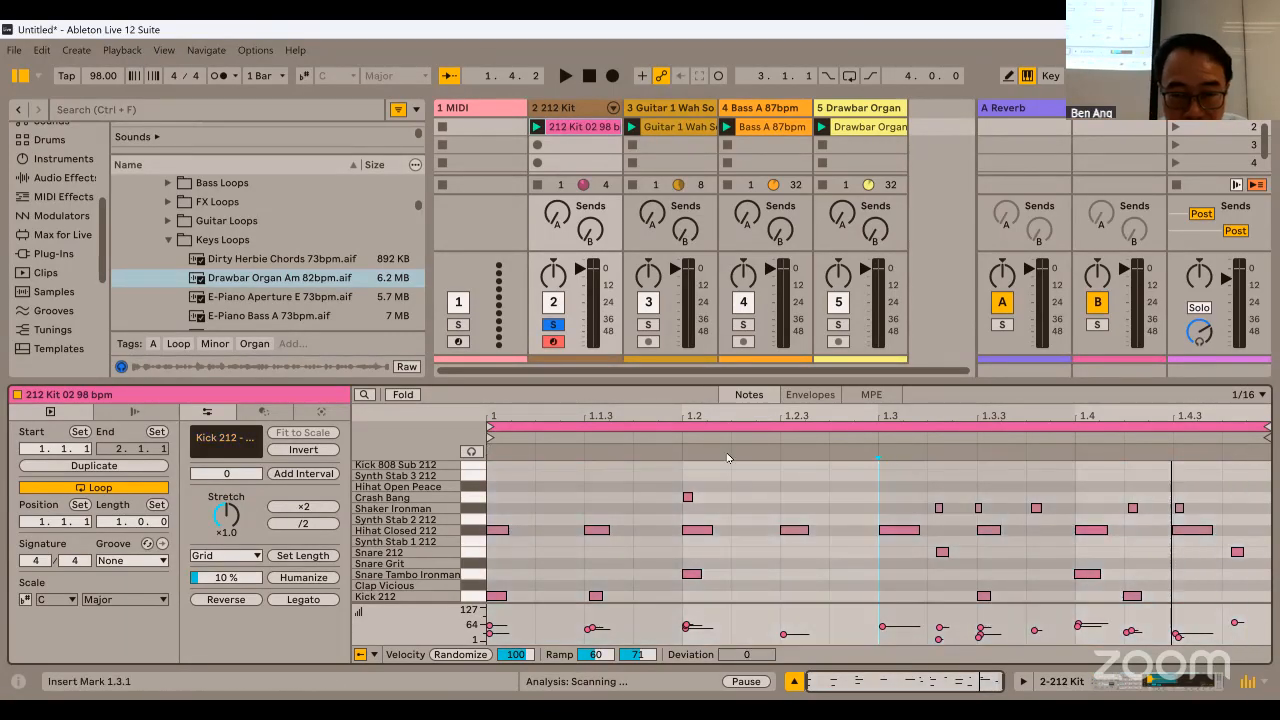
pyautogui.click(304, 507)
pyautogui.click(304, 507)
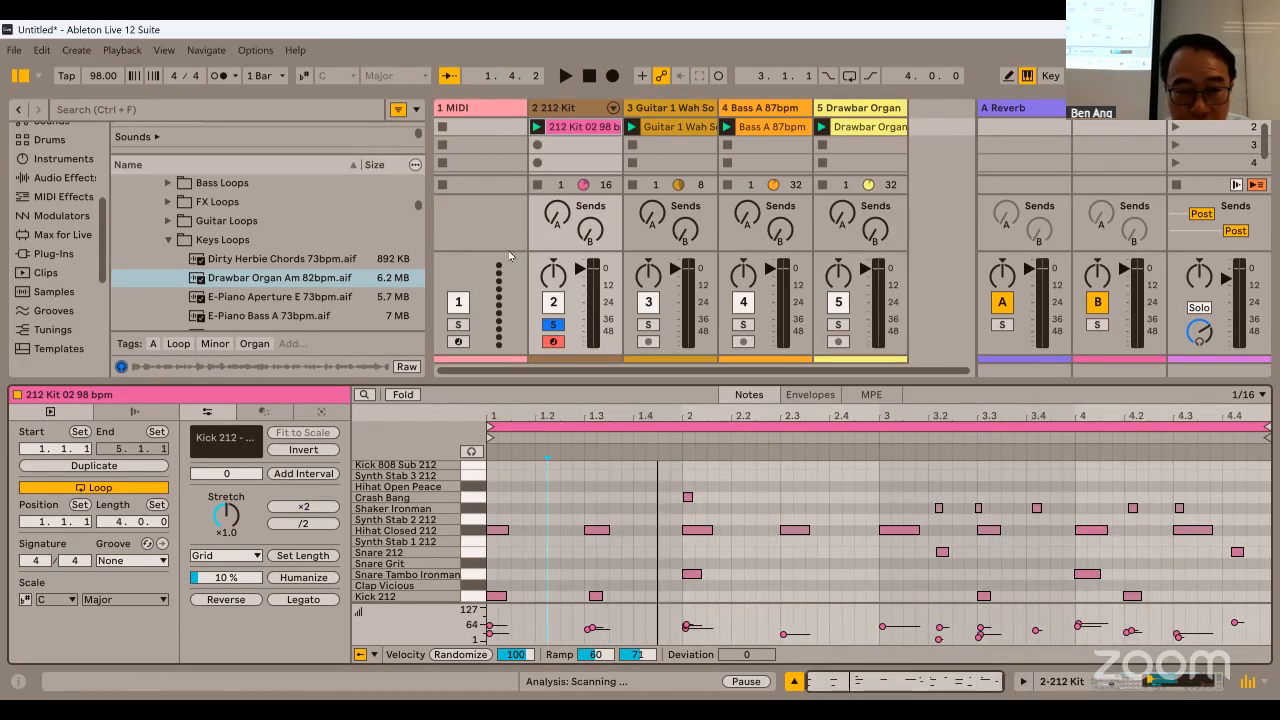
pyautogui.press('space')
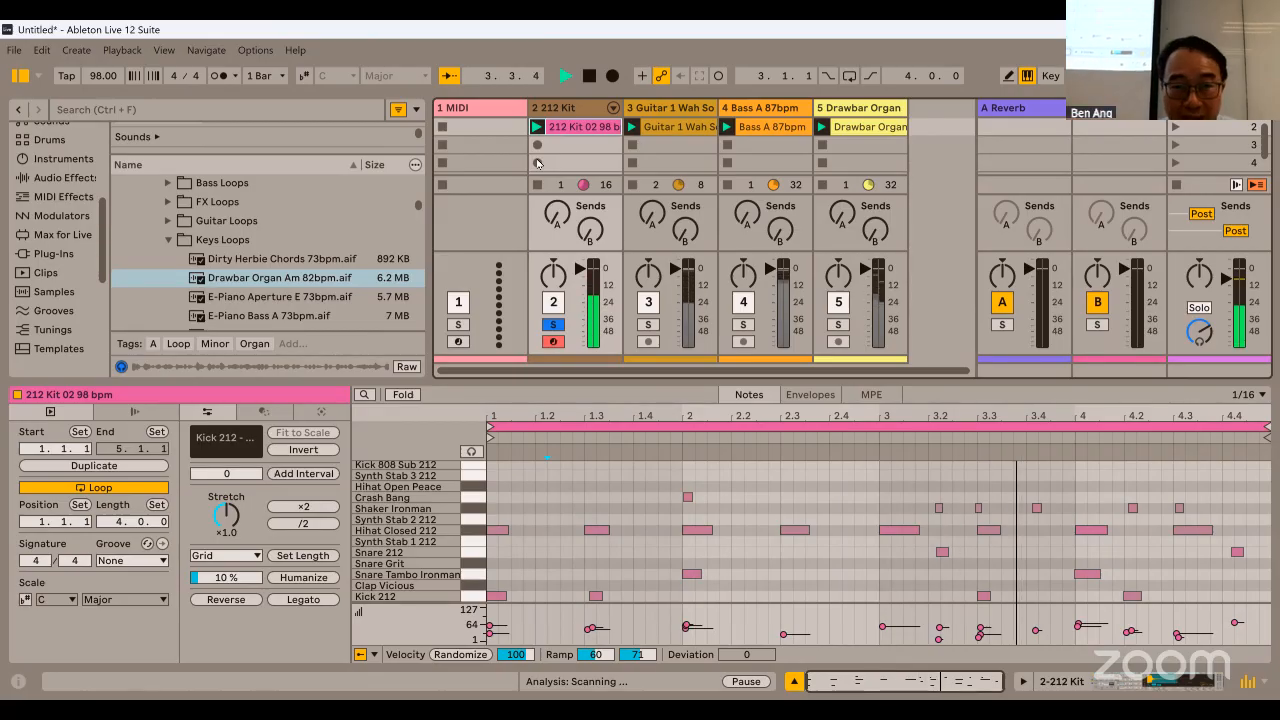
pyautogui.click(330, 524)
pyautogui.click(330, 524)
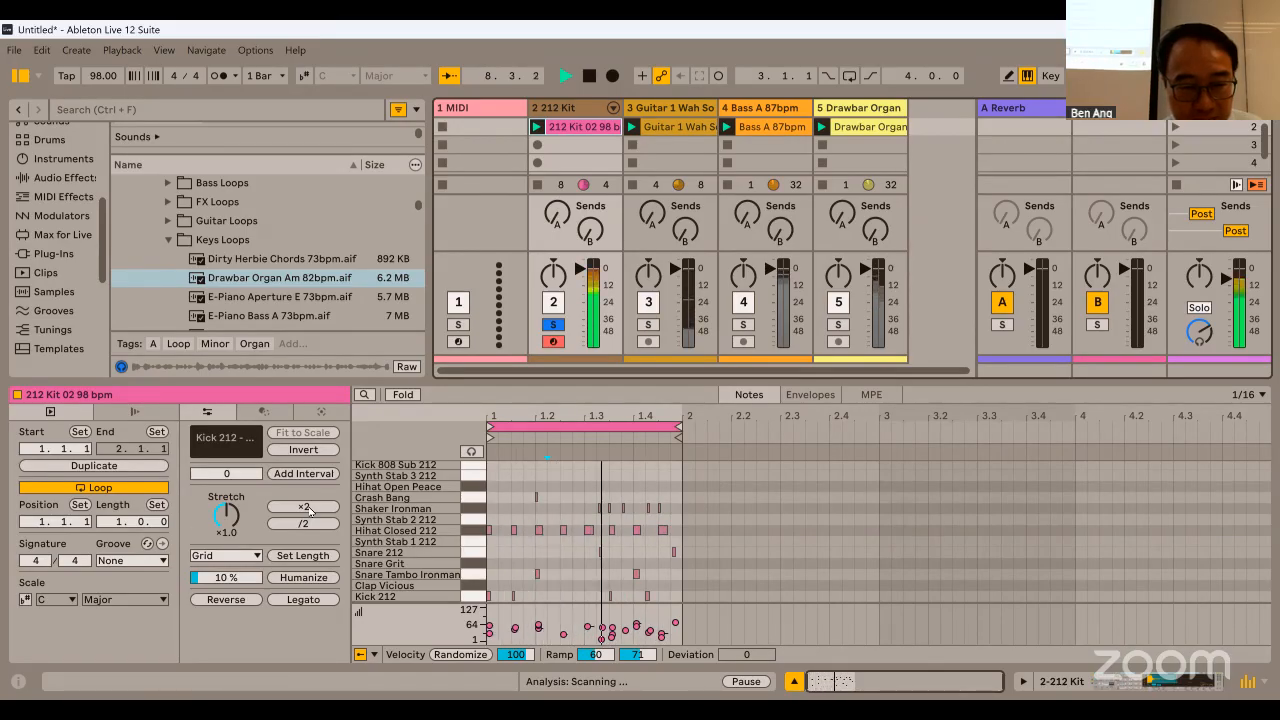
# Compare the playing 212 Kit clip at two bars and at half a bar, returning it to one bar.
pyautogui.click(305, 507)
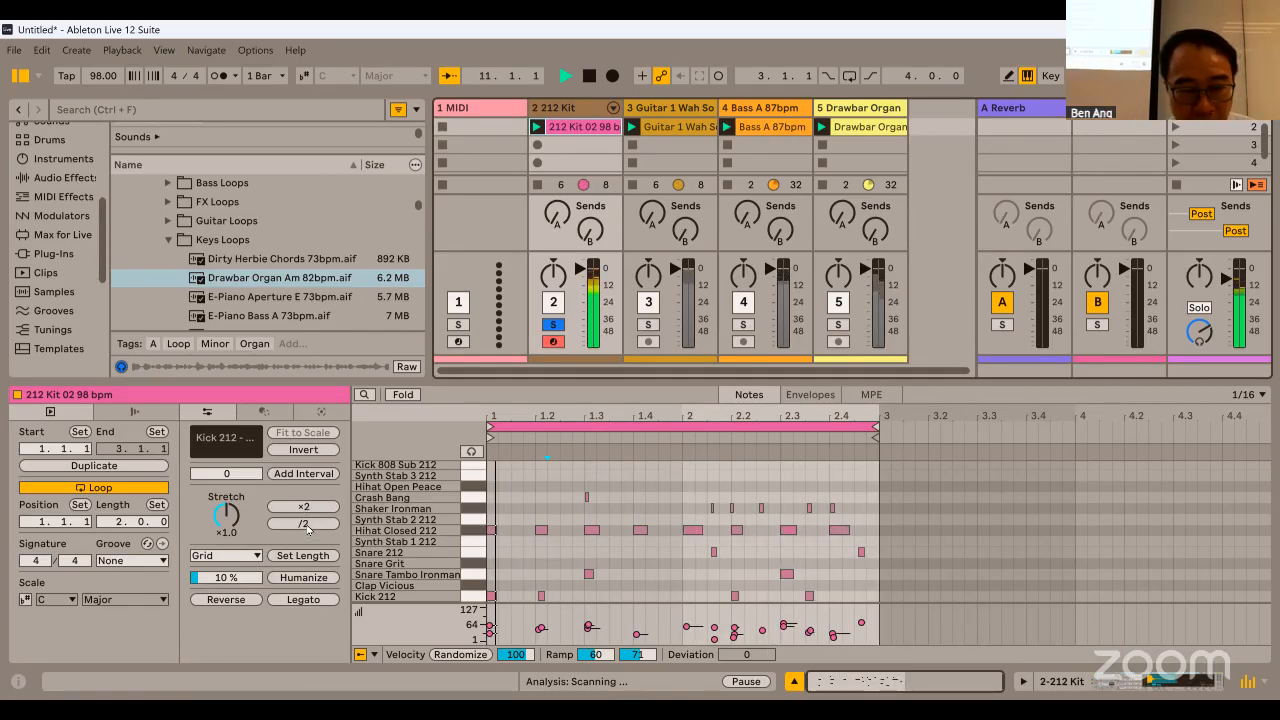
pyautogui.click(304, 523)
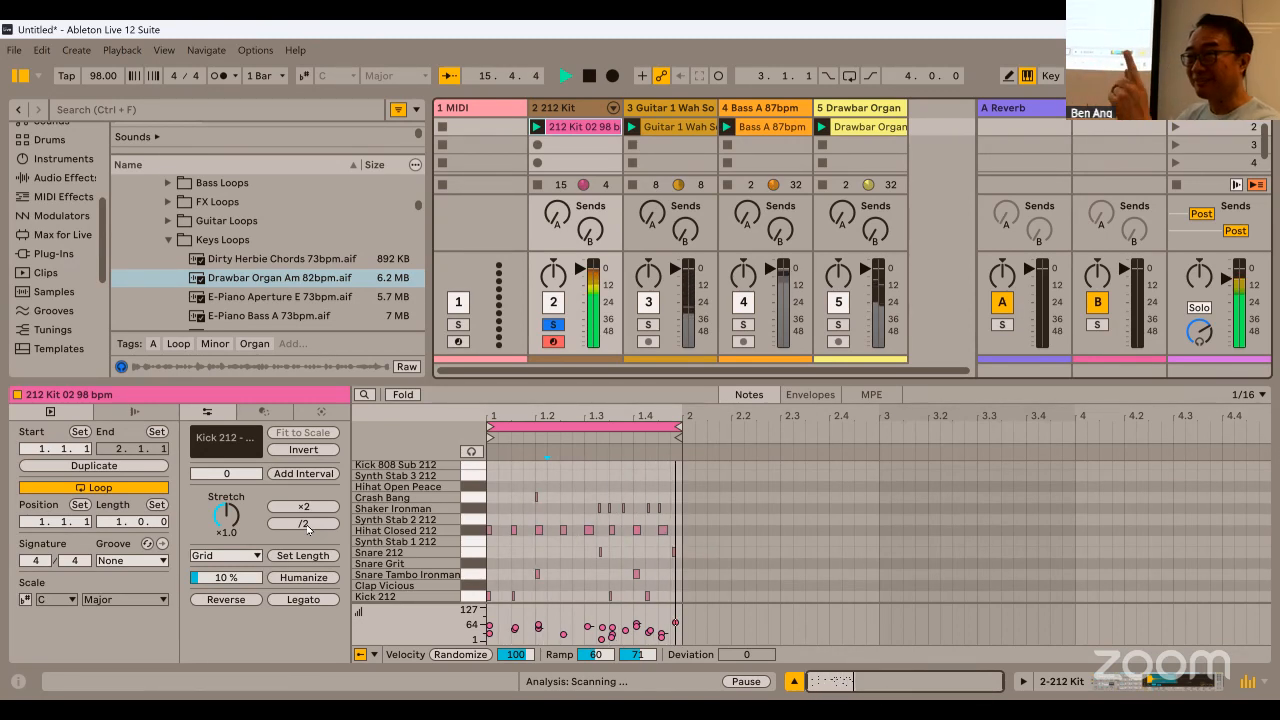
pyautogui.click(304, 524)
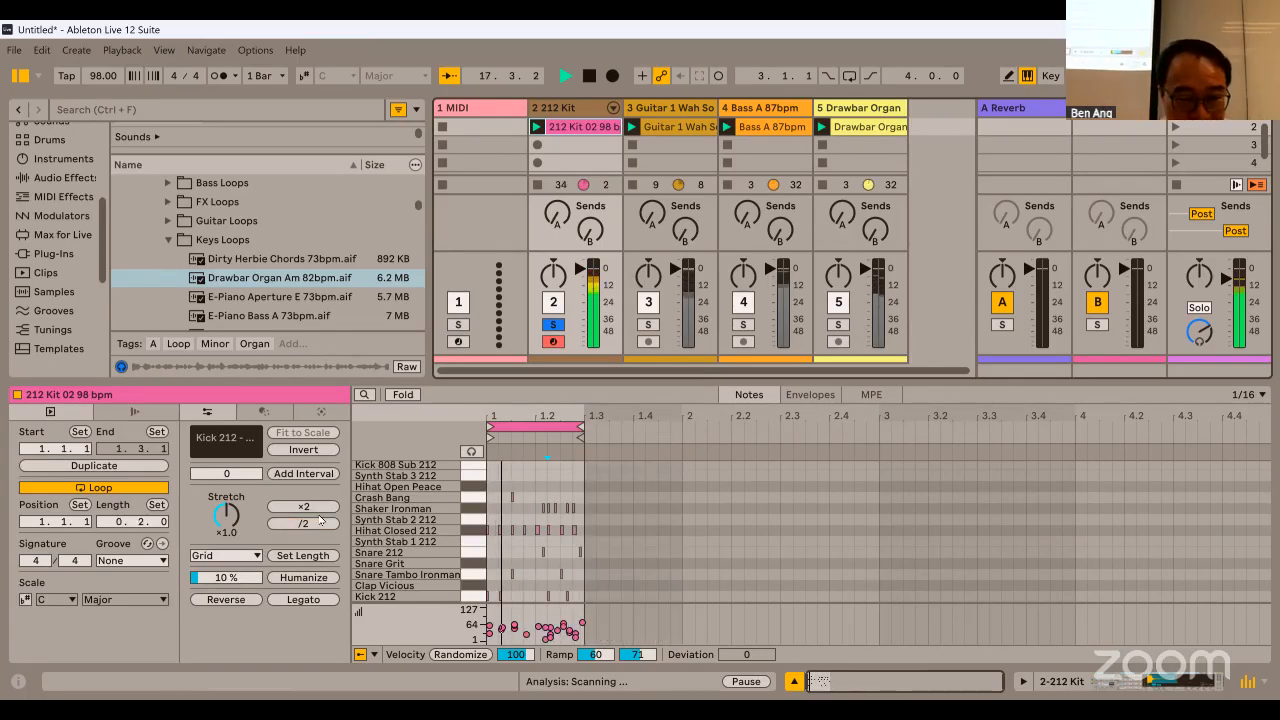
pyautogui.click(323, 510)
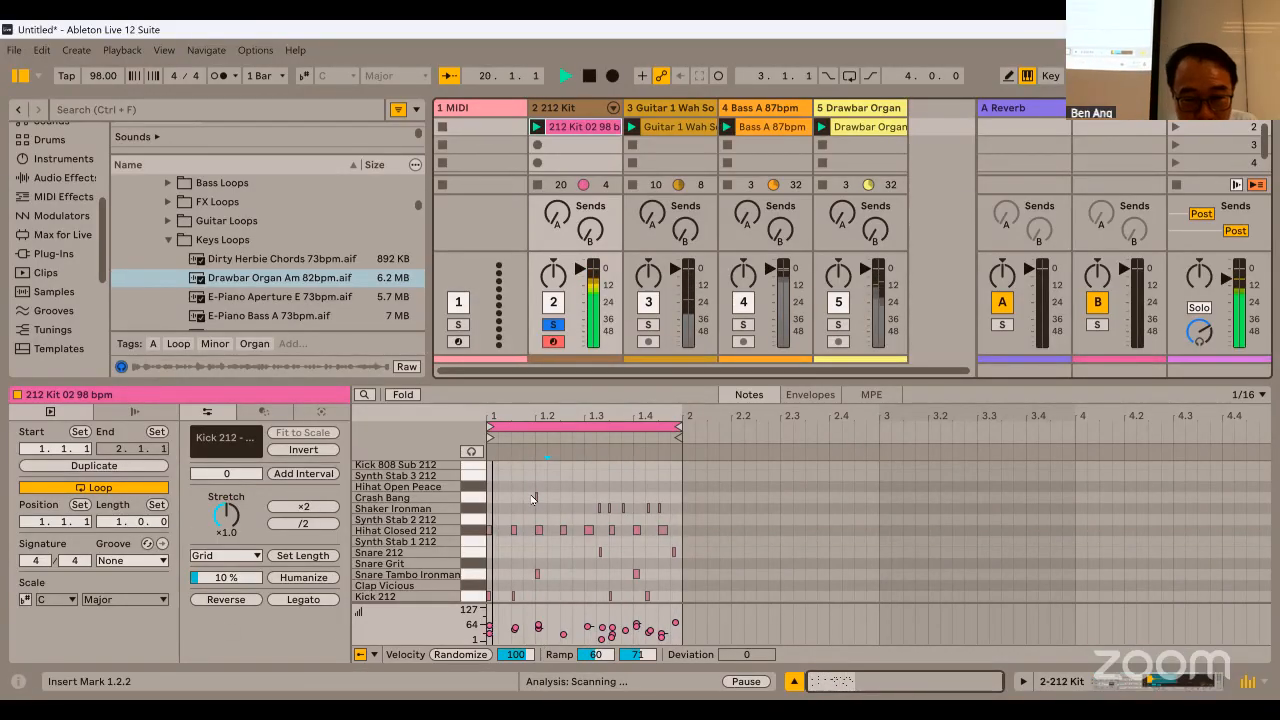
# Play the 212 Kit clip with its whole pattern reversed, reverse it back, and stop playback.
pyautogui.click(248, 601)
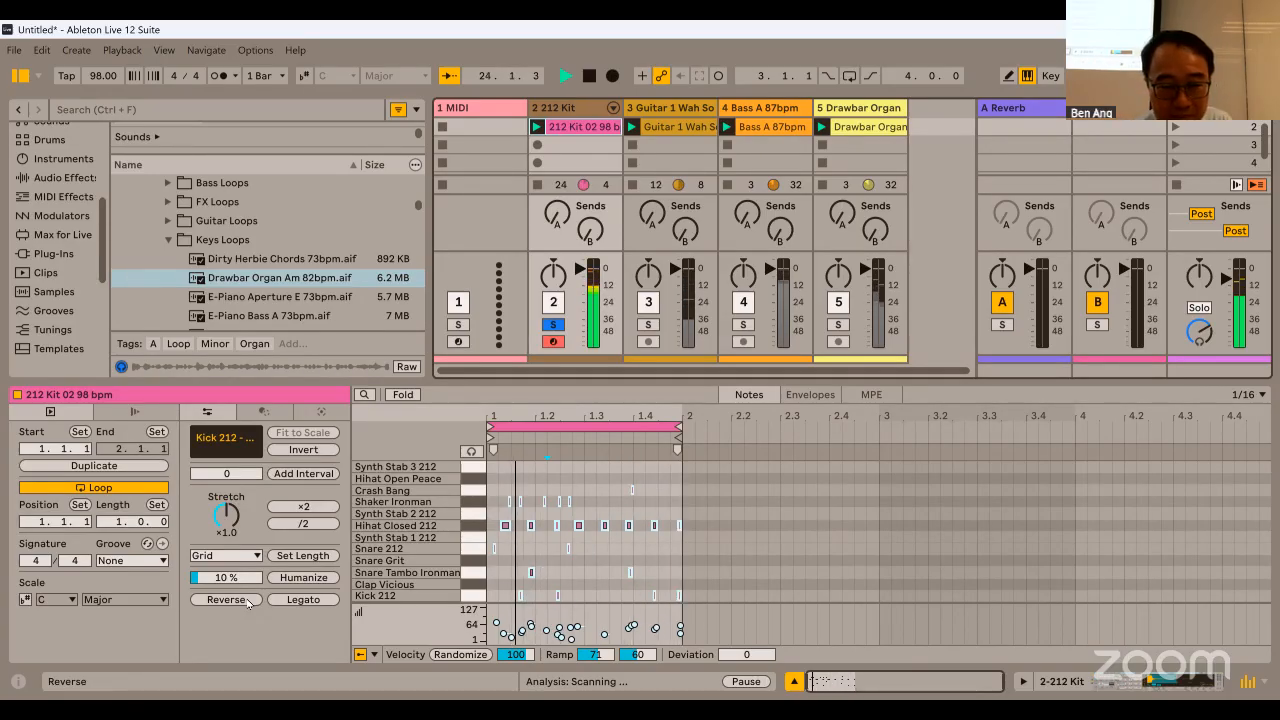
pyautogui.click(226, 599)
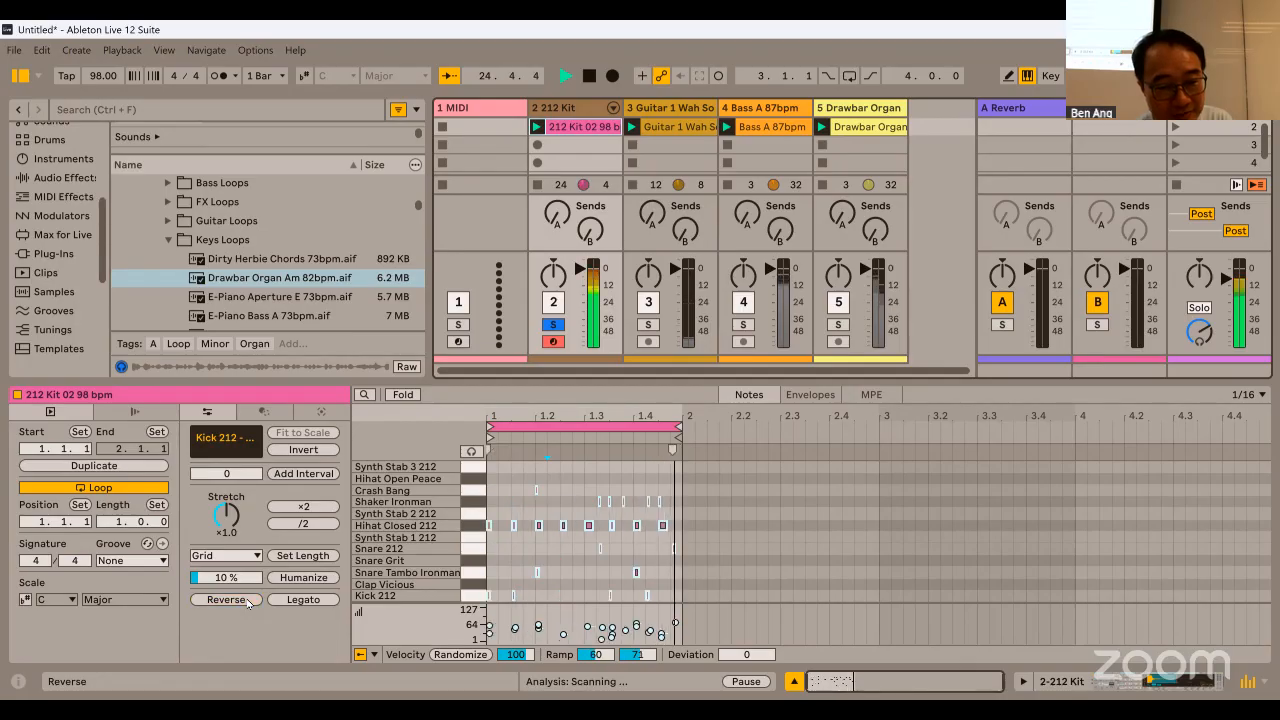
pyautogui.click(793, 500)
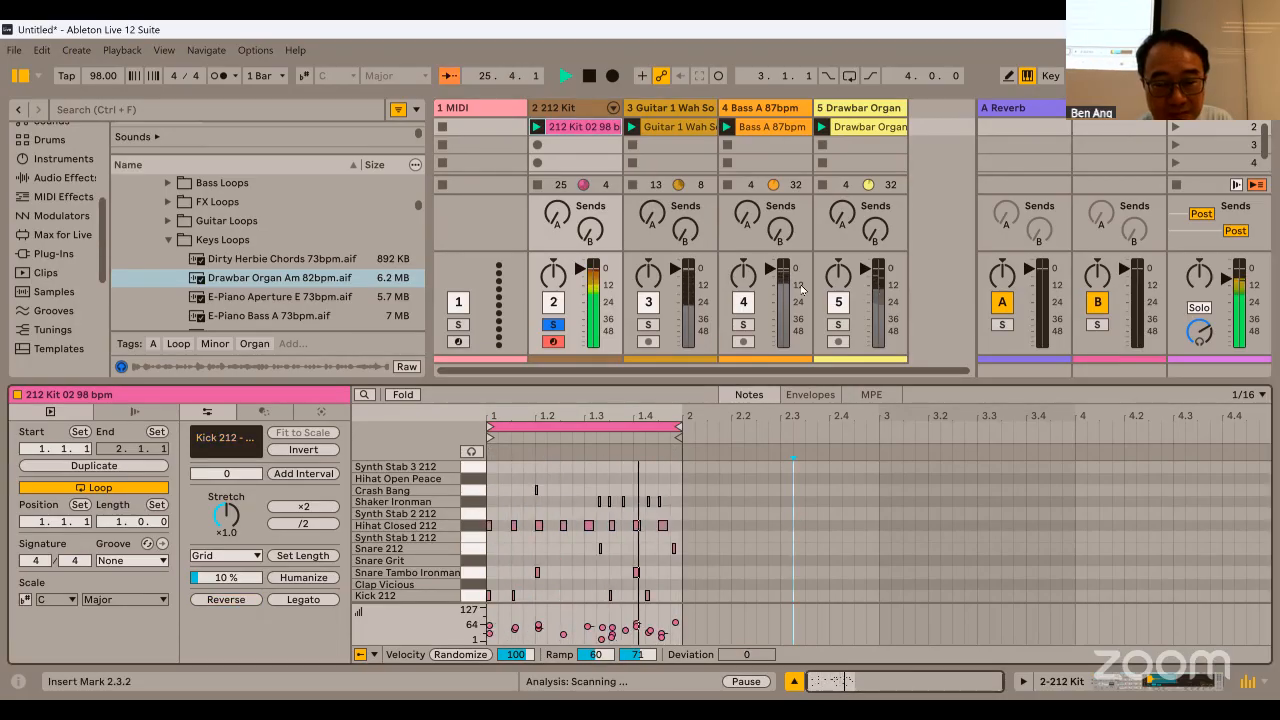
pyautogui.click(590, 78)
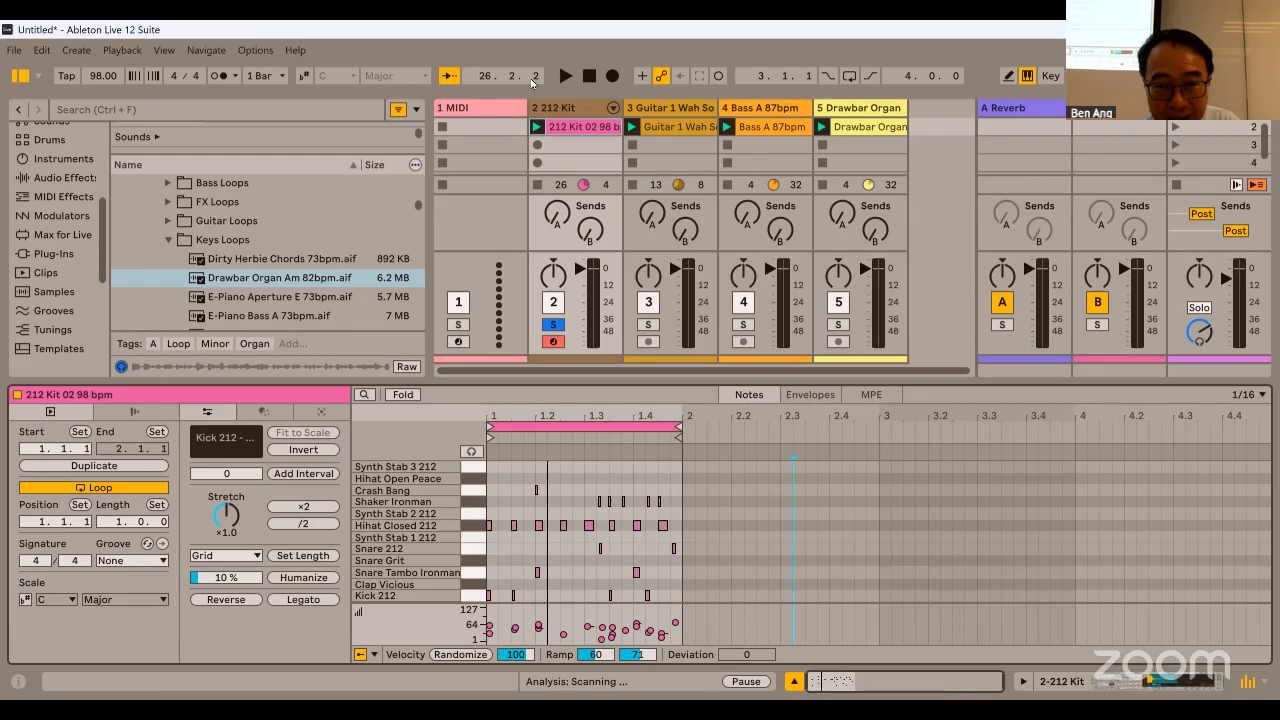
# Duplicate the 212 Kit clip into the slot below, and rename scene 2 as Intro.
pyautogui.rightClick(588, 128)
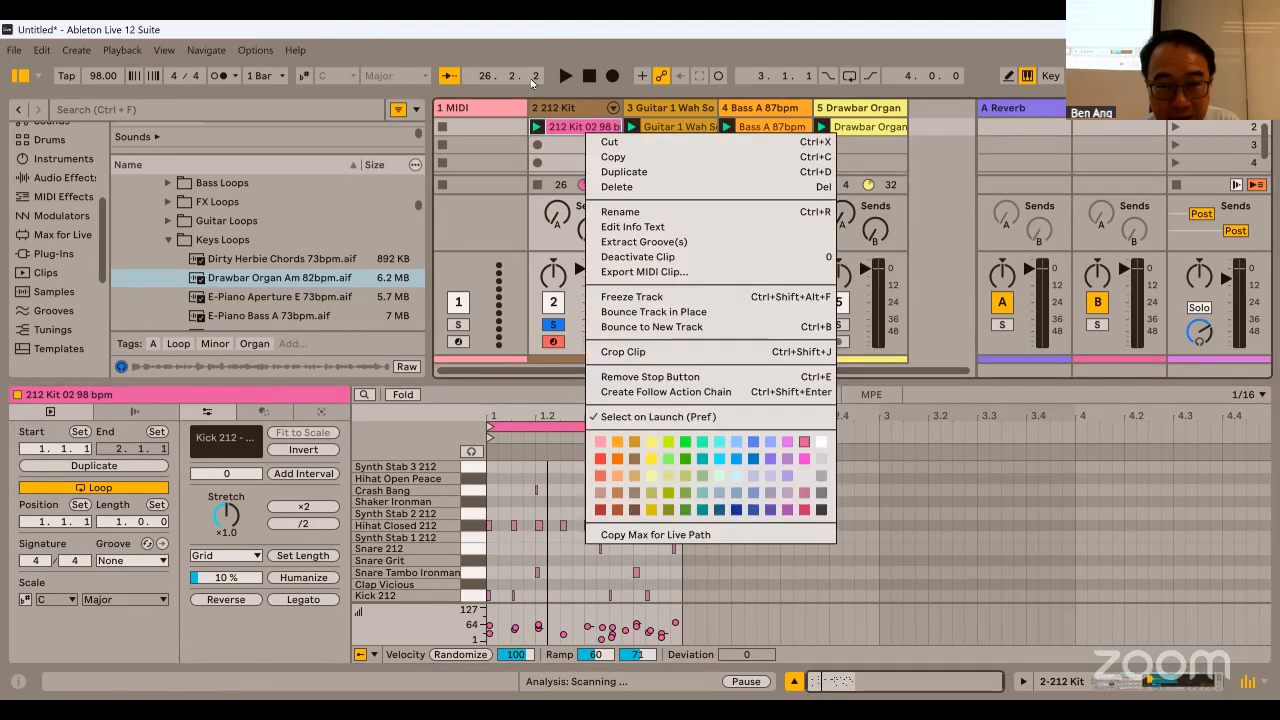
pyautogui.click(623, 172)
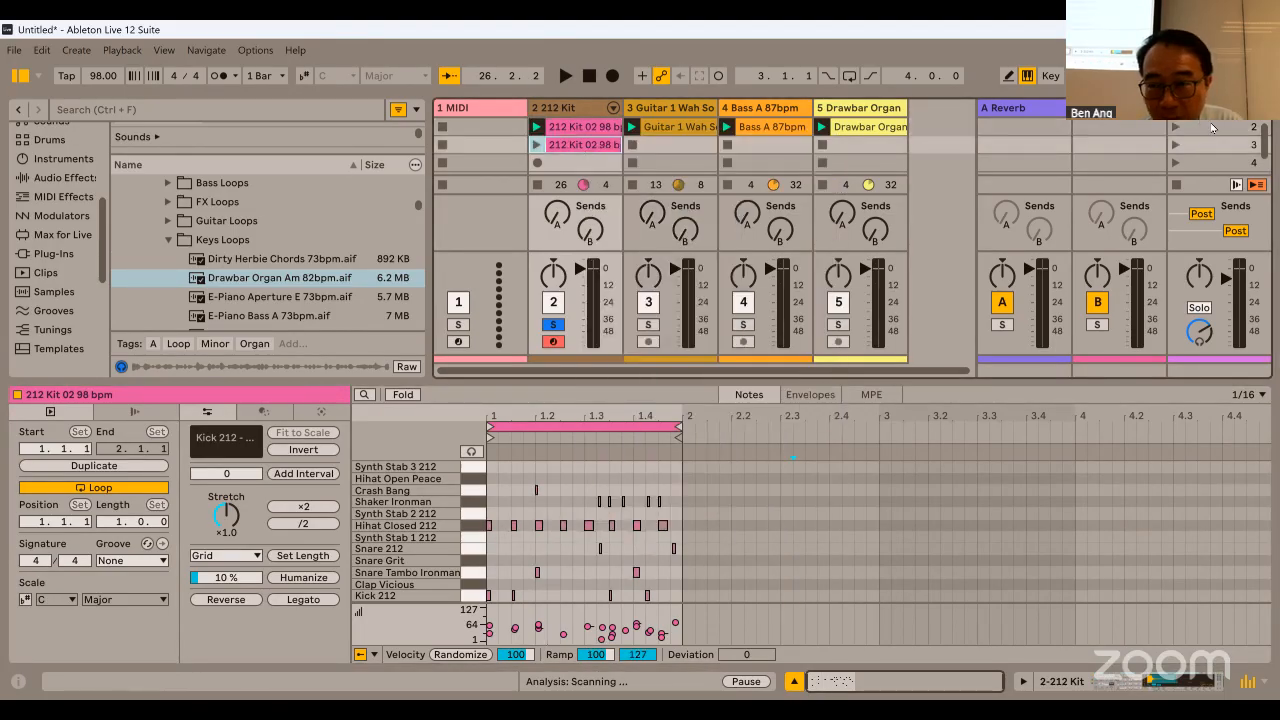
pyautogui.click(1211, 128)
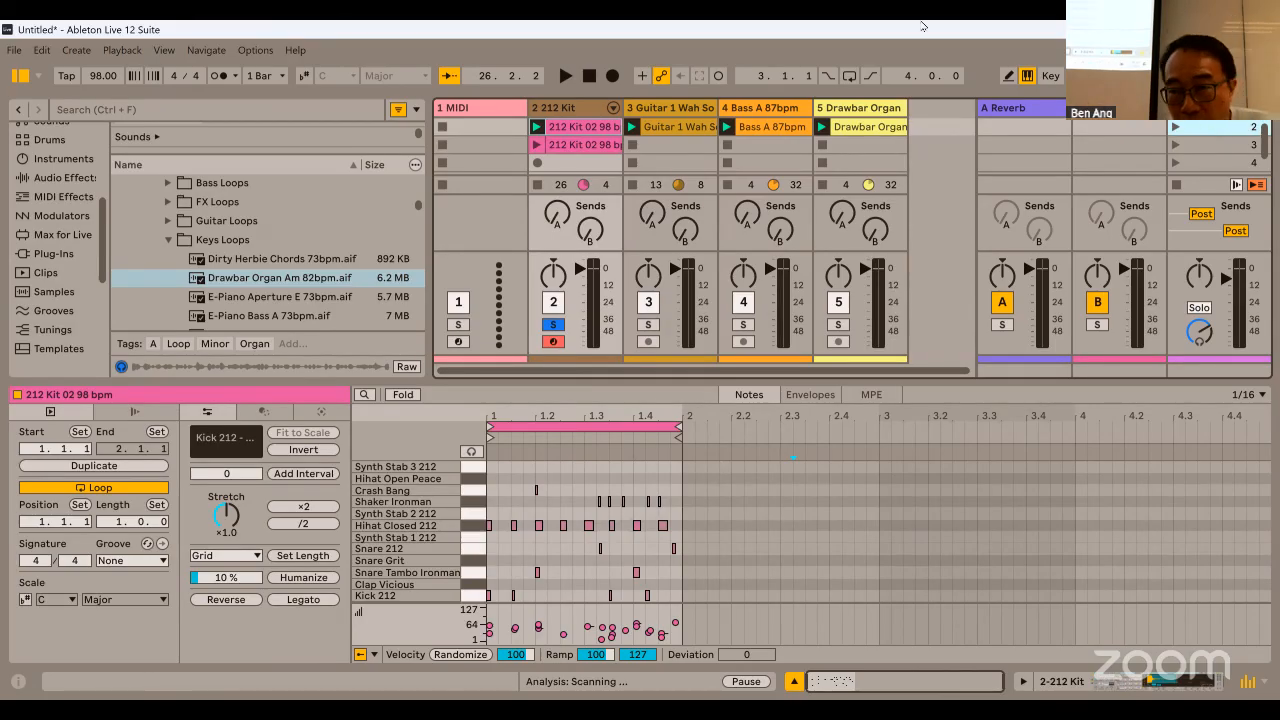
pyautogui.scroll(1, 1238, 151)
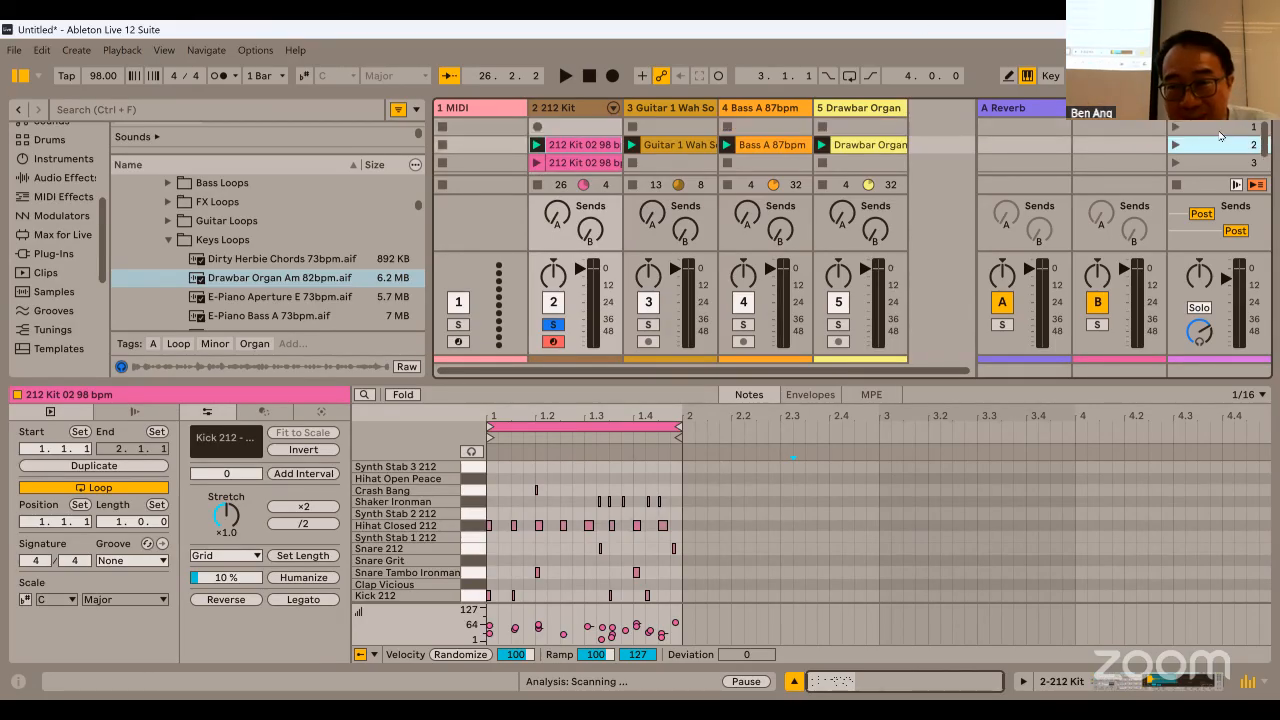
pyautogui.scroll(-1, 1219, 136)
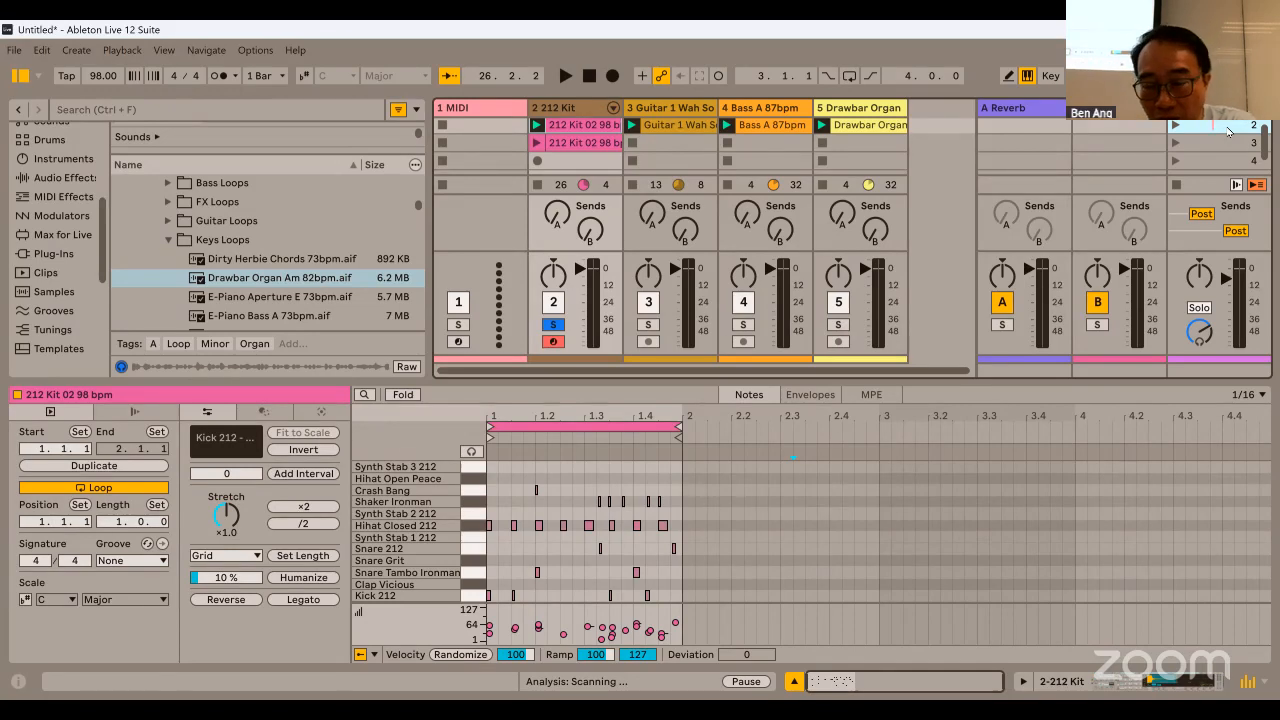
pyautogui.rightClick(1228, 132)
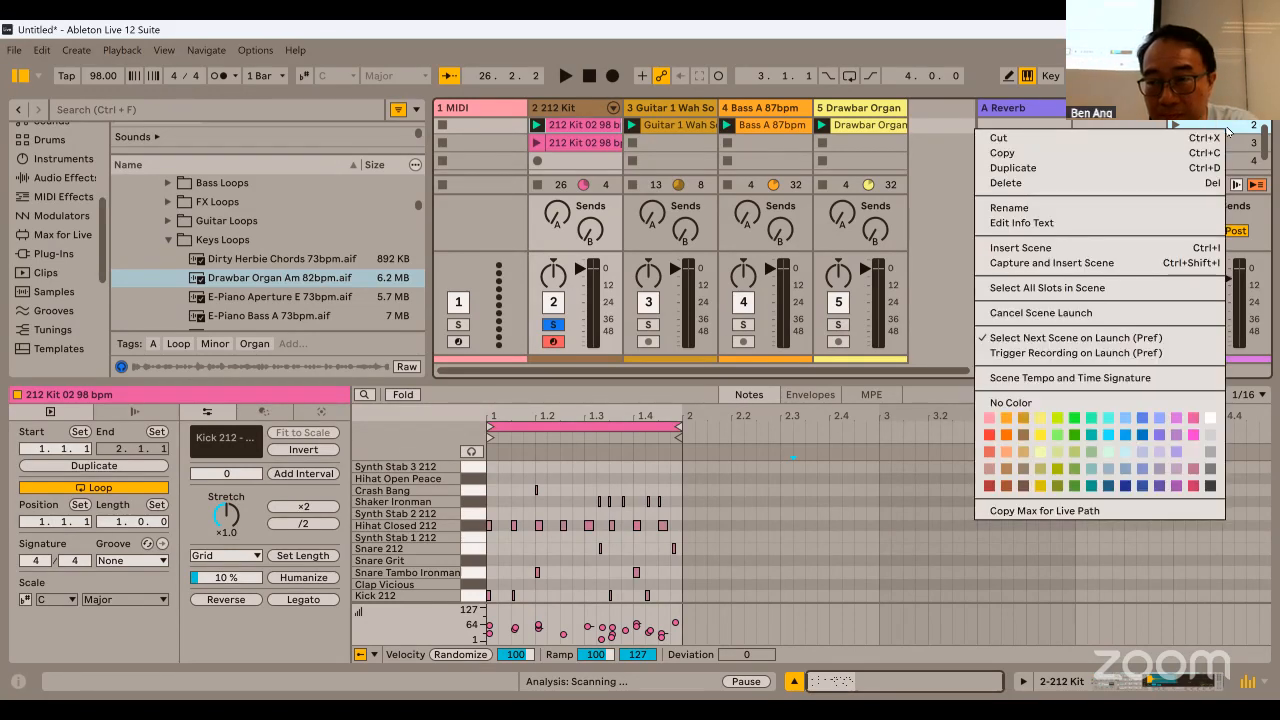
pyautogui.click(1228, 132)
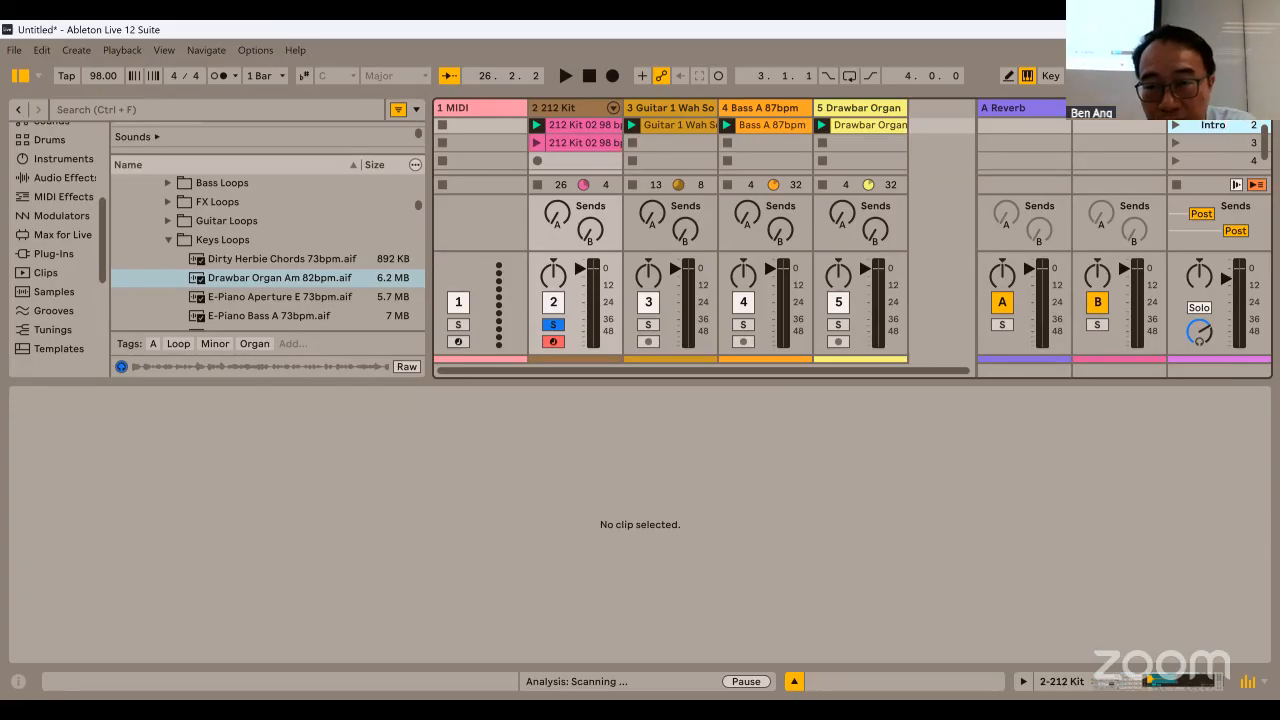
# Deactivate the kick, snare and Crash Bang notes in the Intro's 212 Kit clip, and briefly play the result.
pyautogui.click(580, 126)
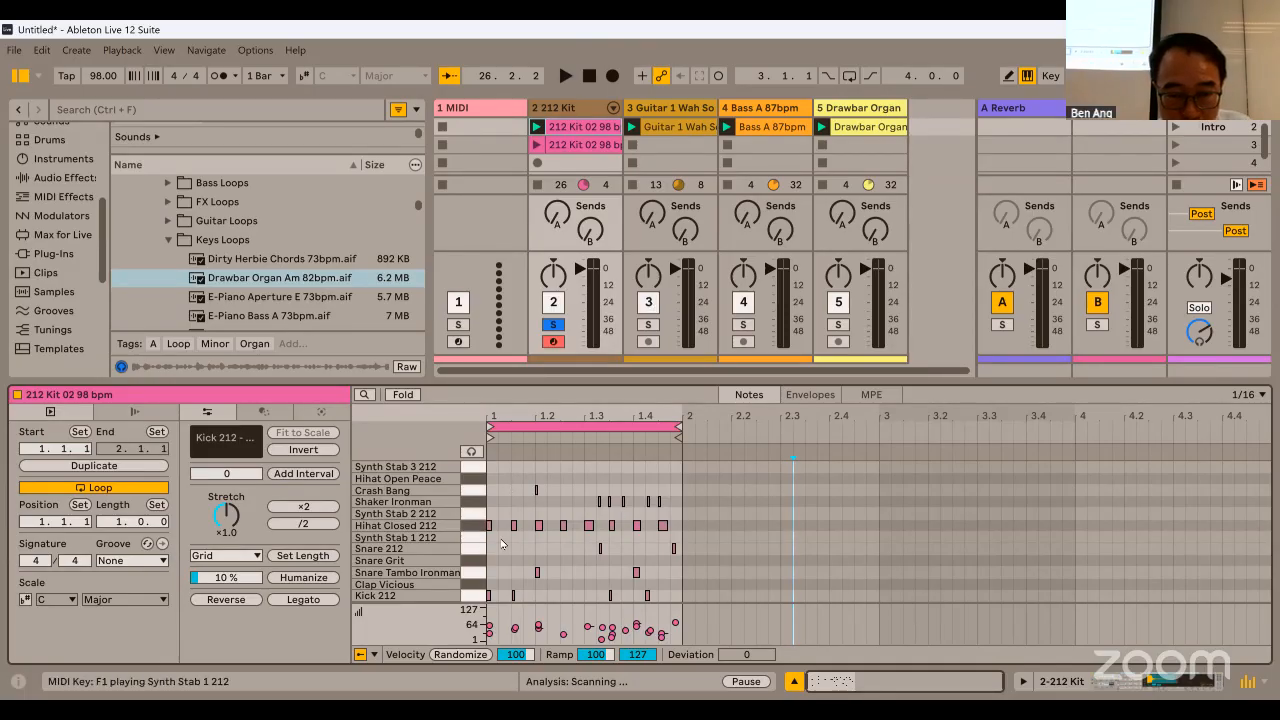
pyautogui.moveTo(491, 543); pyautogui.dragTo(680, 603)
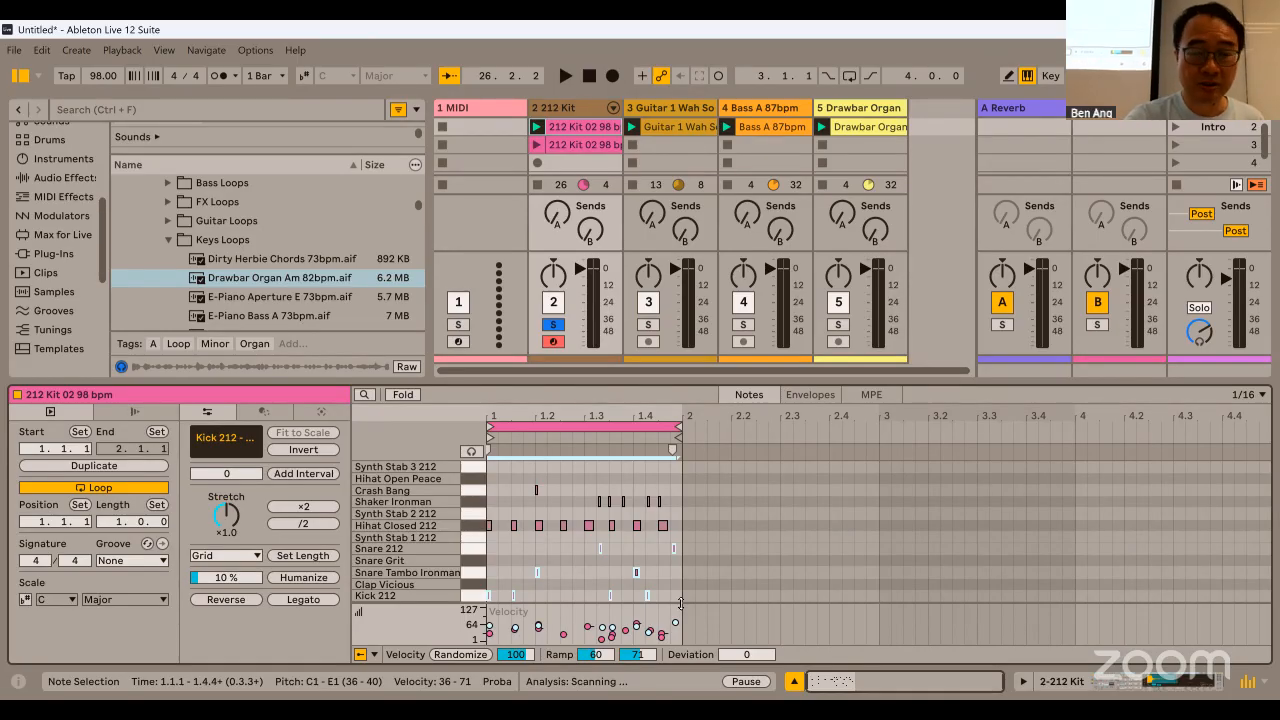
pyautogui.click(516, 474)
pyautogui.moveTo(492, 468); pyautogui.dragTo(668, 489)
pyautogui.scroll(3, 656, 471)
pyautogui.scroll(-3, 656, 471)
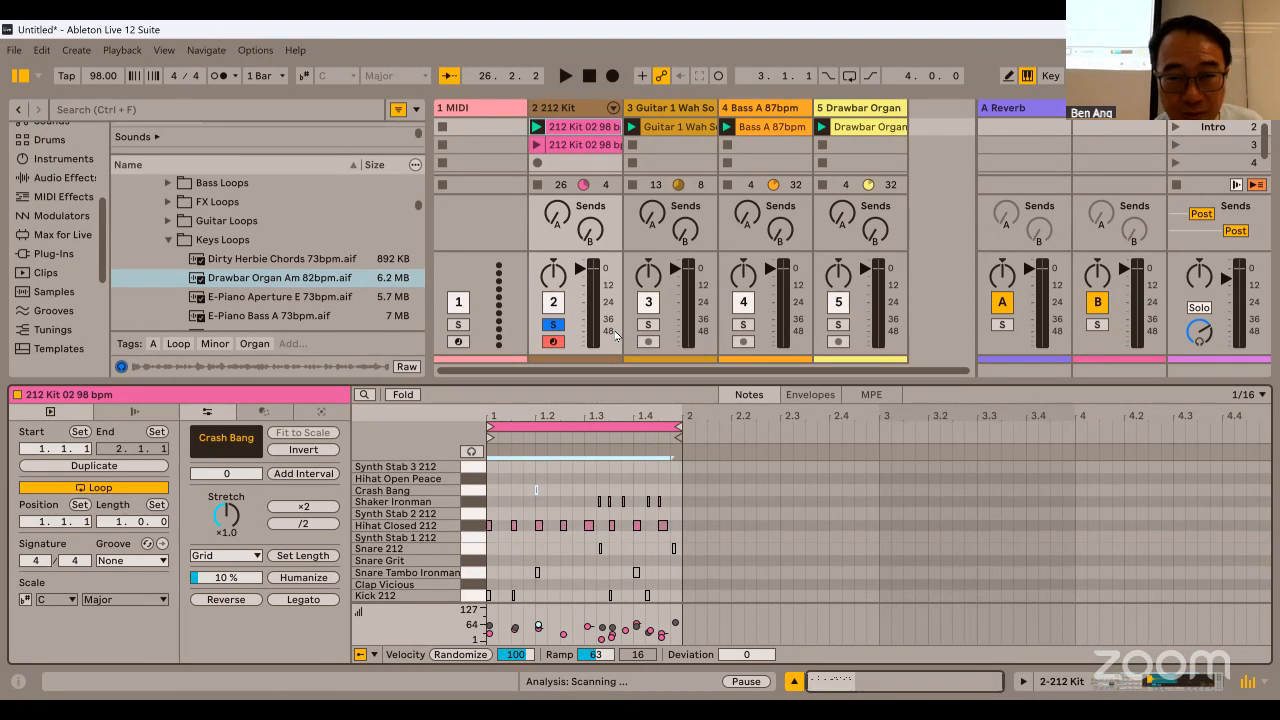
pyautogui.press('space')
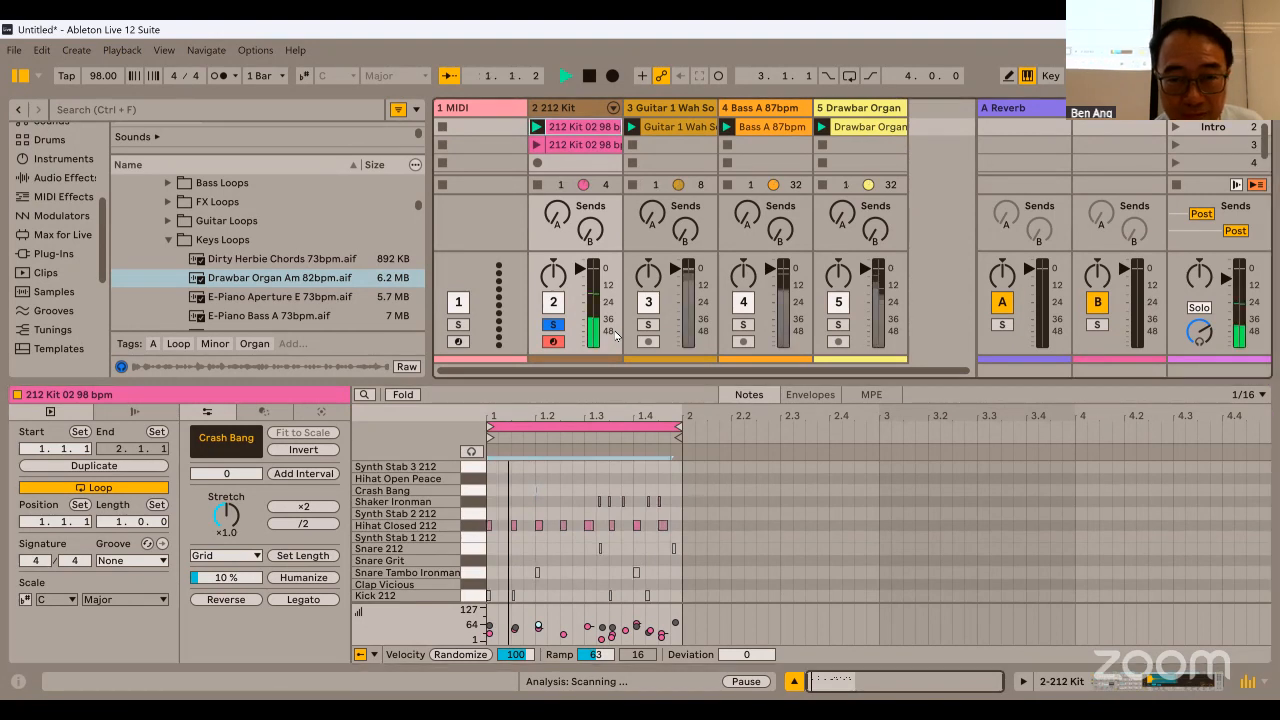
pyautogui.click(590, 77)
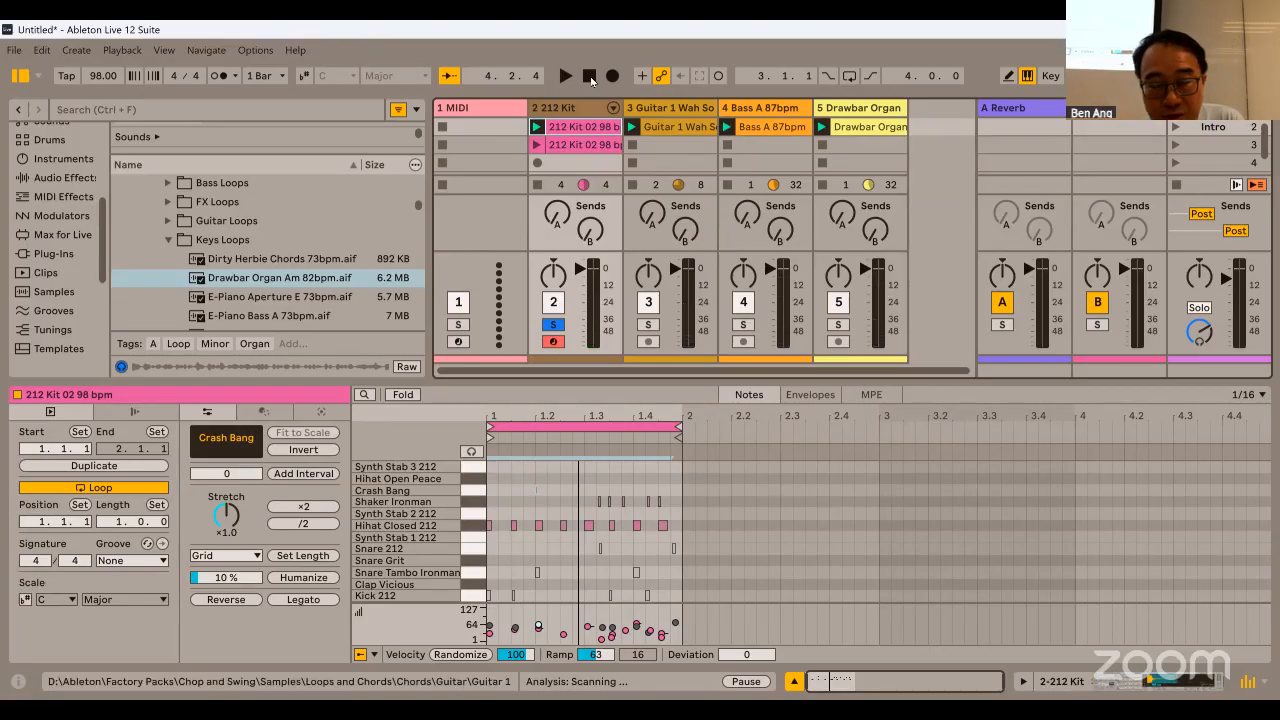
# Move the Bass A clip down to scene 3 and the Drawbar Organ clip down to scene 4.
pyautogui.click(757, 128)
pyautogui.moveTo(759, 128); pyautogui.dragTo(760, 146)
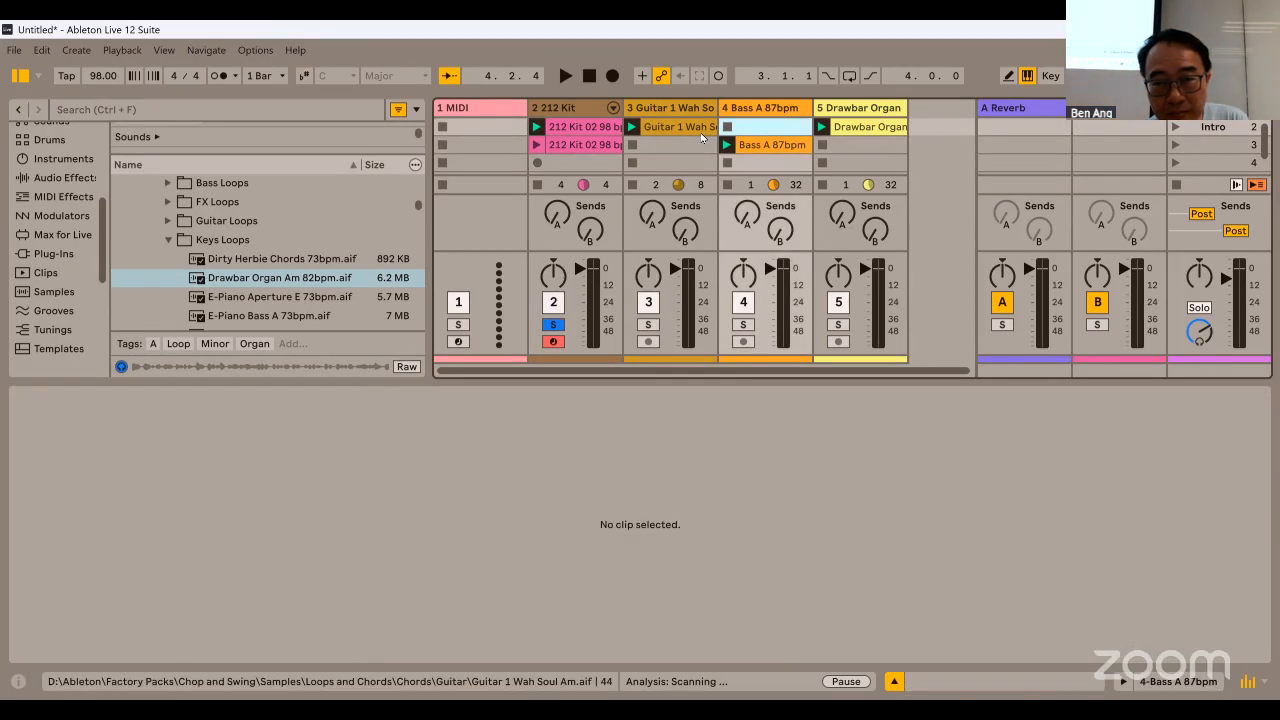
pyautogui.moveTo(863, 129); pyautogui.dragTo(866, 162)
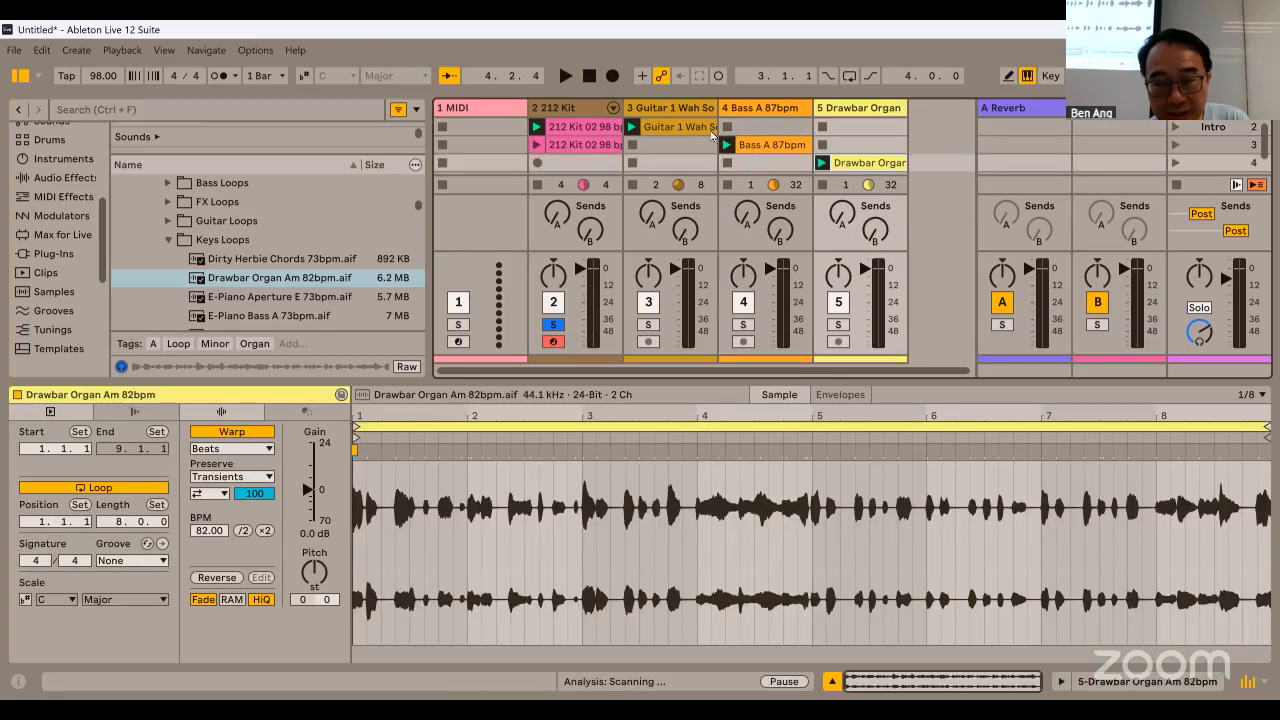
# Unsolo the 212 Kit track and play the Intro scene with drums and guitar, then stop playback.
pyautogui.click(1176, 128)
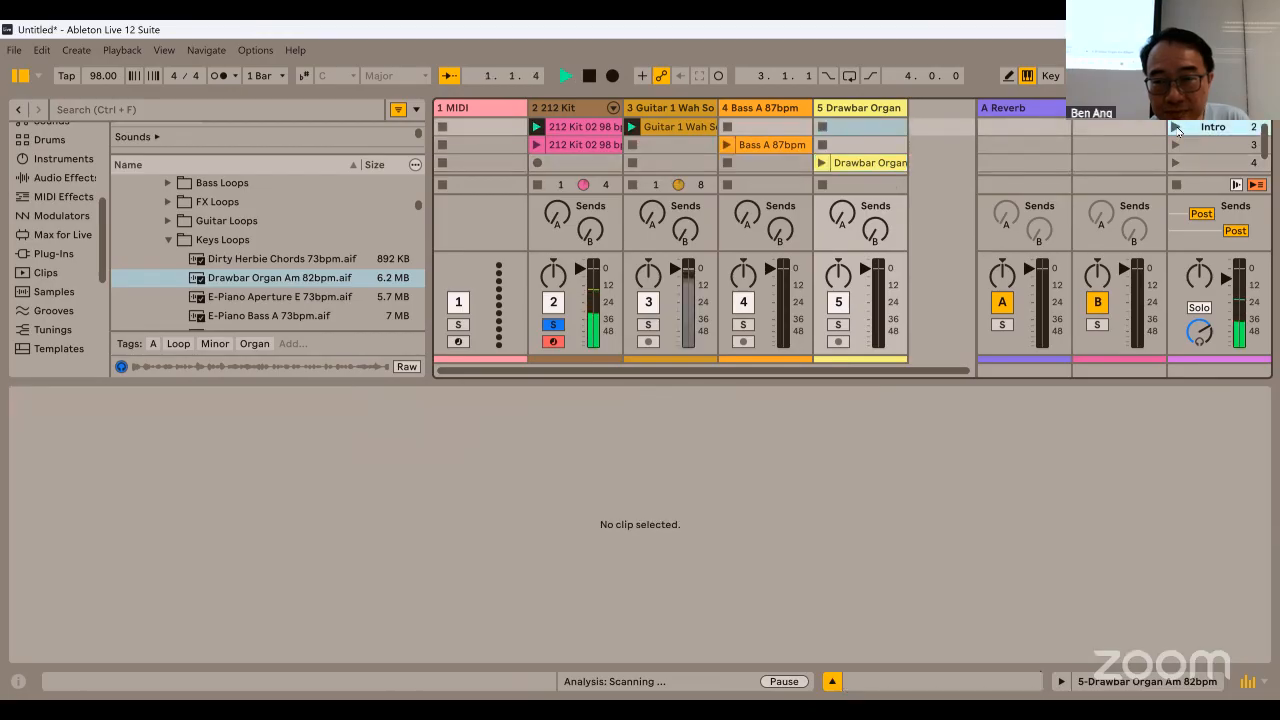
pyautogui.click(554, 324)
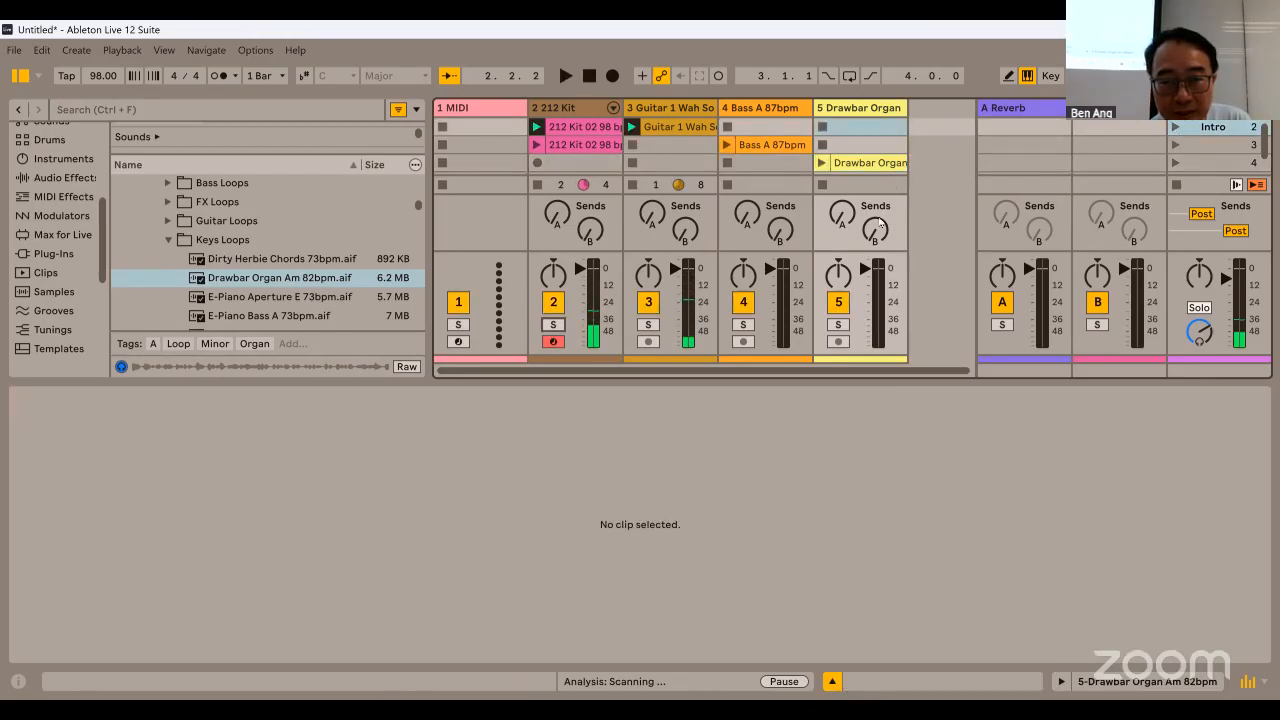
pyautogui.click(1177, 128)
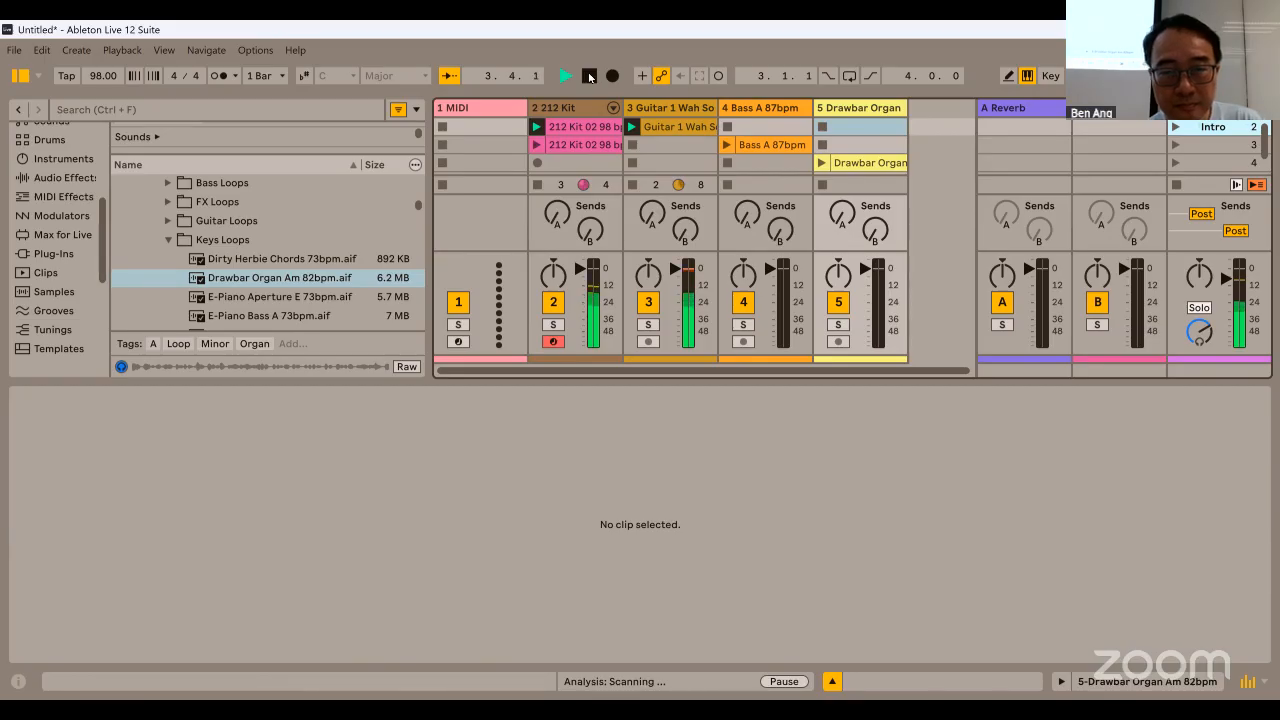
pyautogui.click(589, 77)
# Rename scene 3 as Verse, and duplicate the Guitar 1 Wah Soul clip into it.
pyautogui.click(1207, 146)
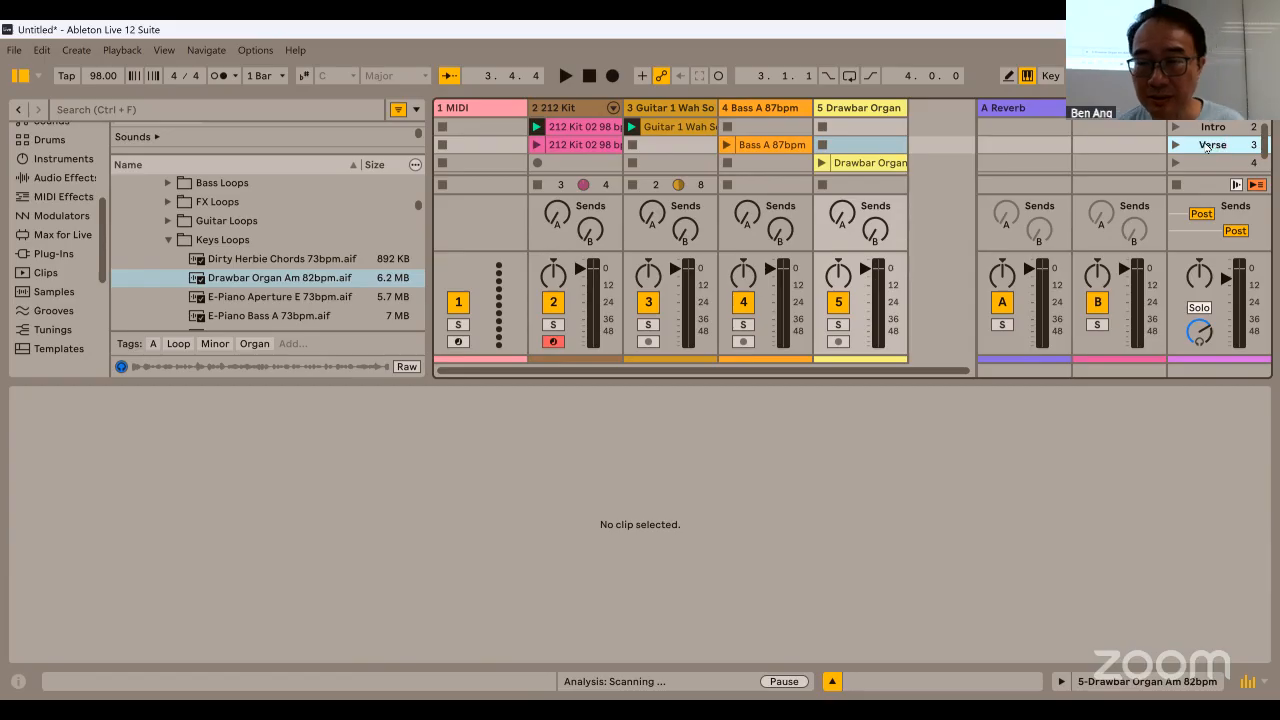
pyautogui.click(705, 126)
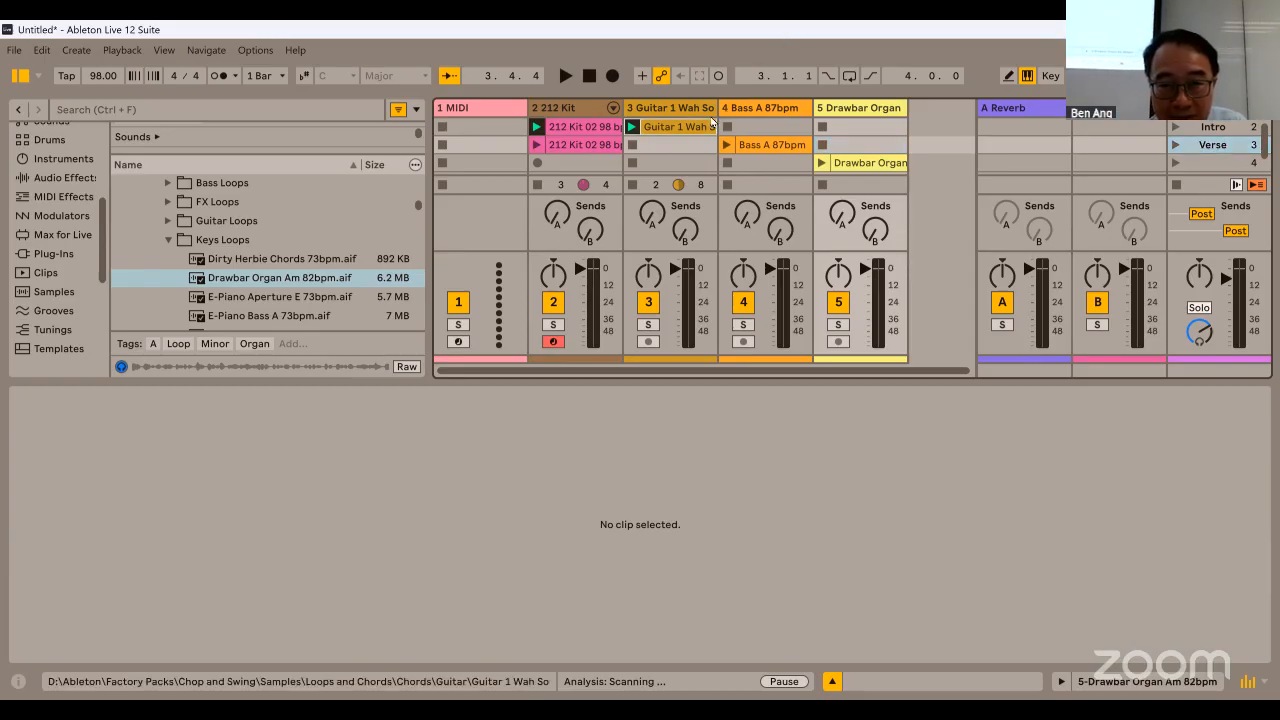
pyautogui.rightClick(695, 127)
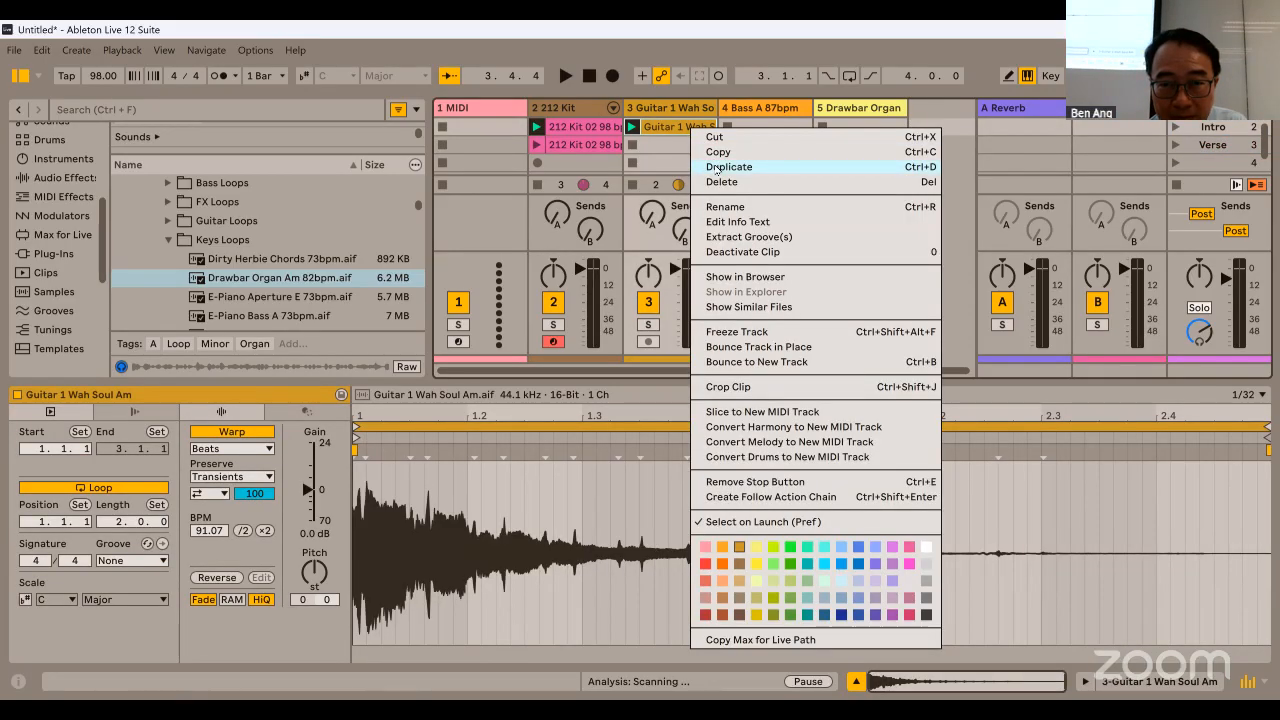
pyautogui.click(735, 166)
pyautogui.click(757, 145)
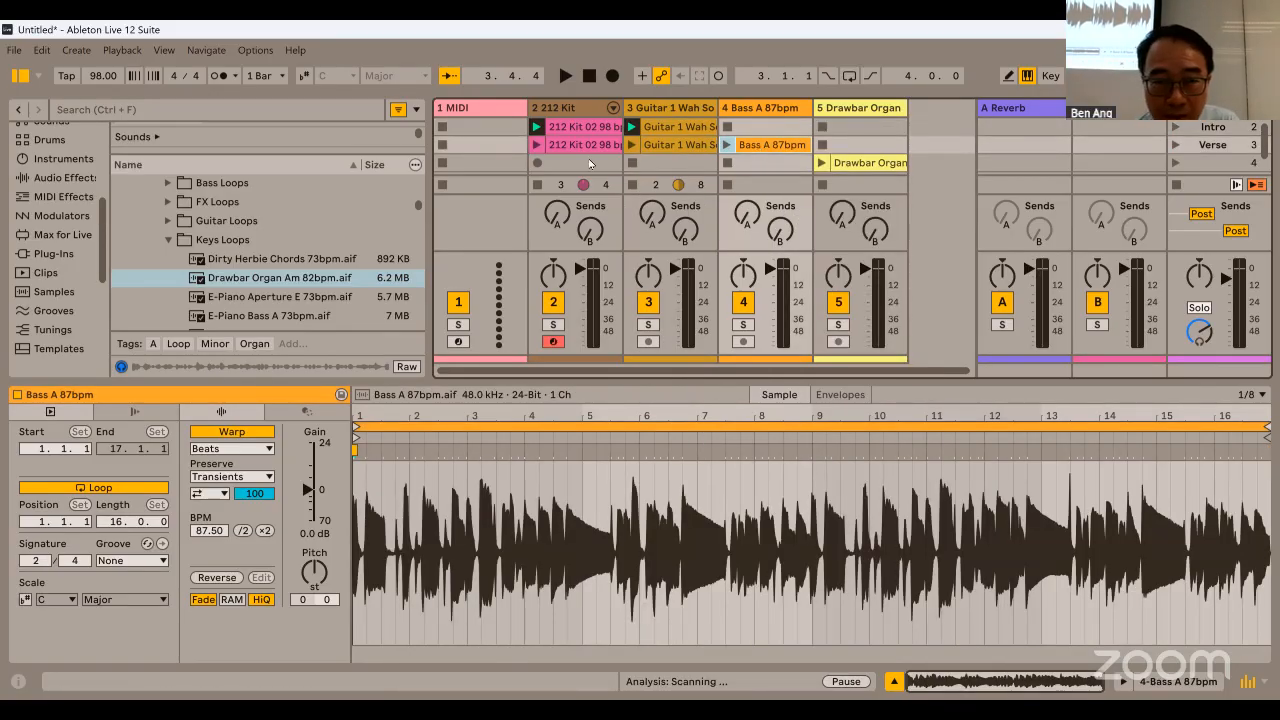
# Deactivate the Snare Tambo Ironman notes in the Verse's 212 Kit clip, and play the Verse scene.
pyautogui.click(587, 147)
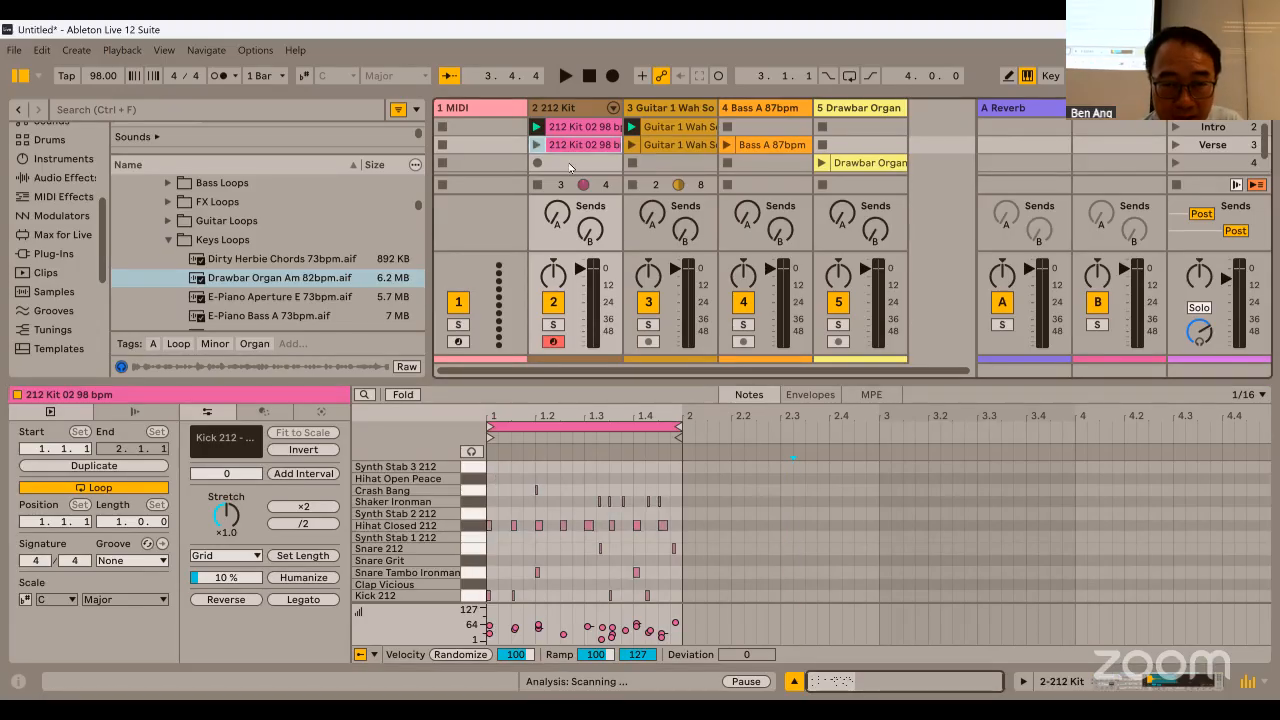
pyautogui.click(475, 574)
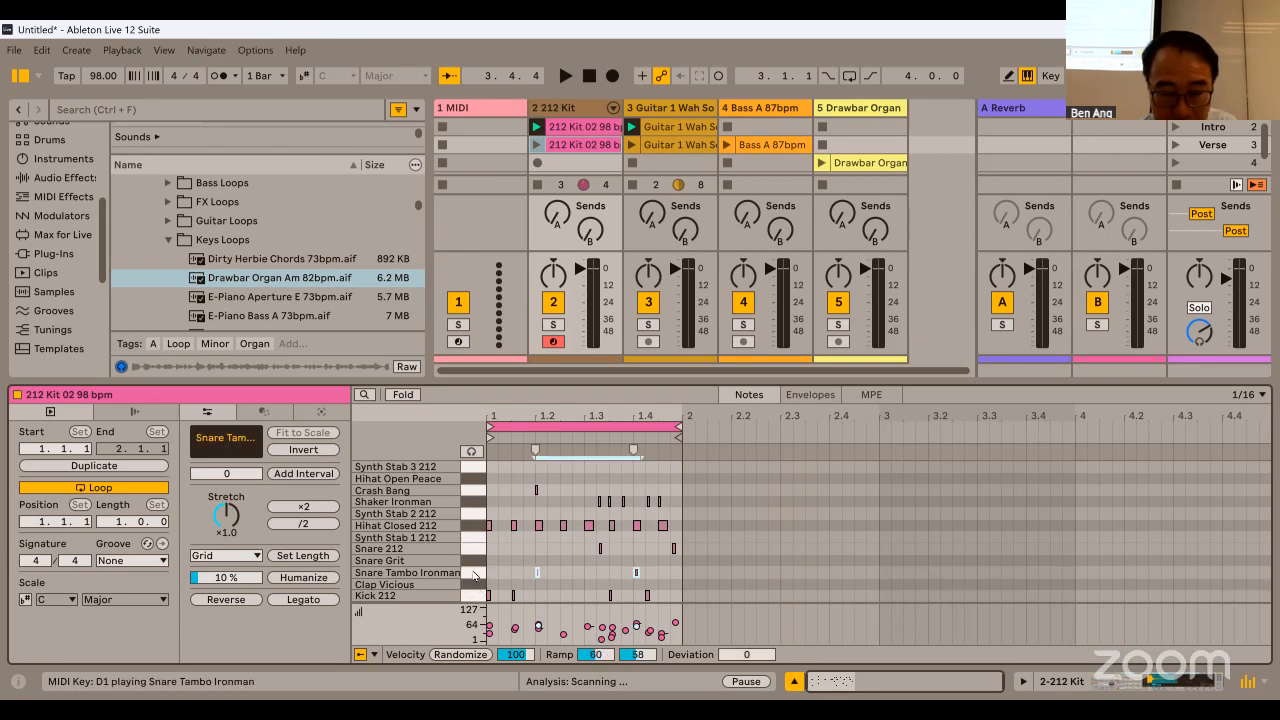
pyautogui.moveTo(508, 561); pyautogui.dragTo(643, 579)
pyautogui.click(731, 546)
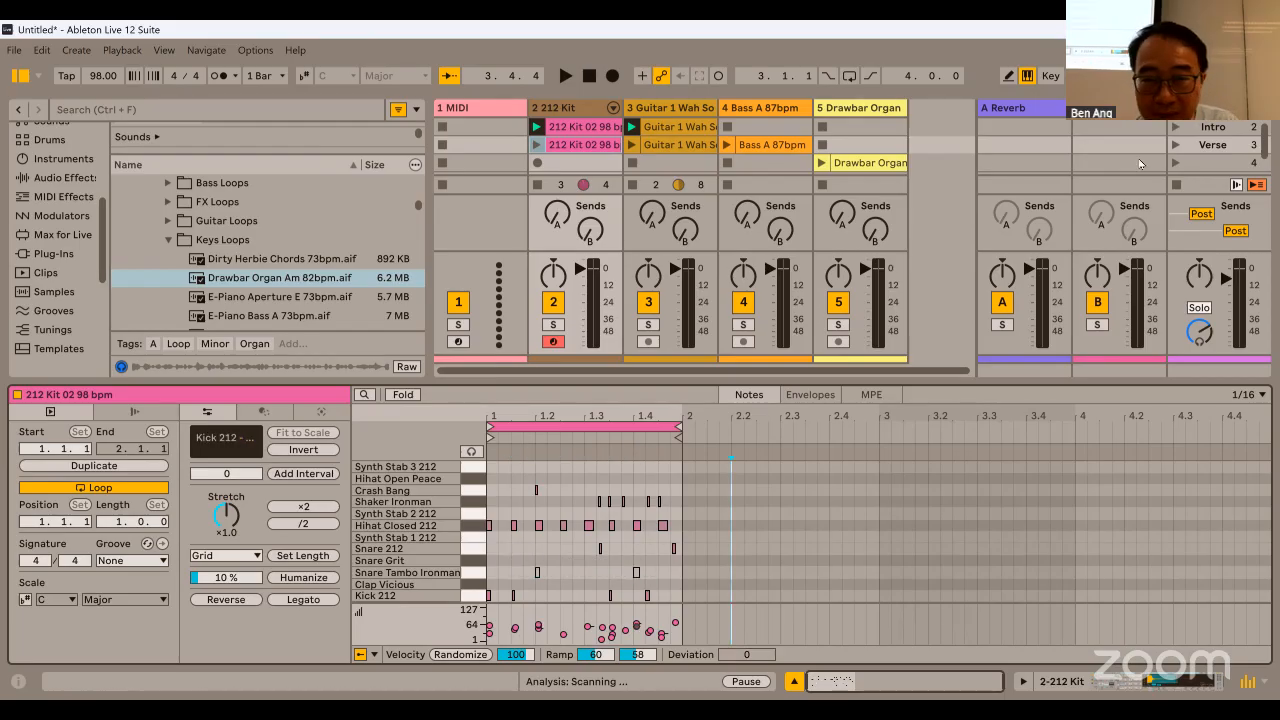
pyautogui.click(1176, 145)
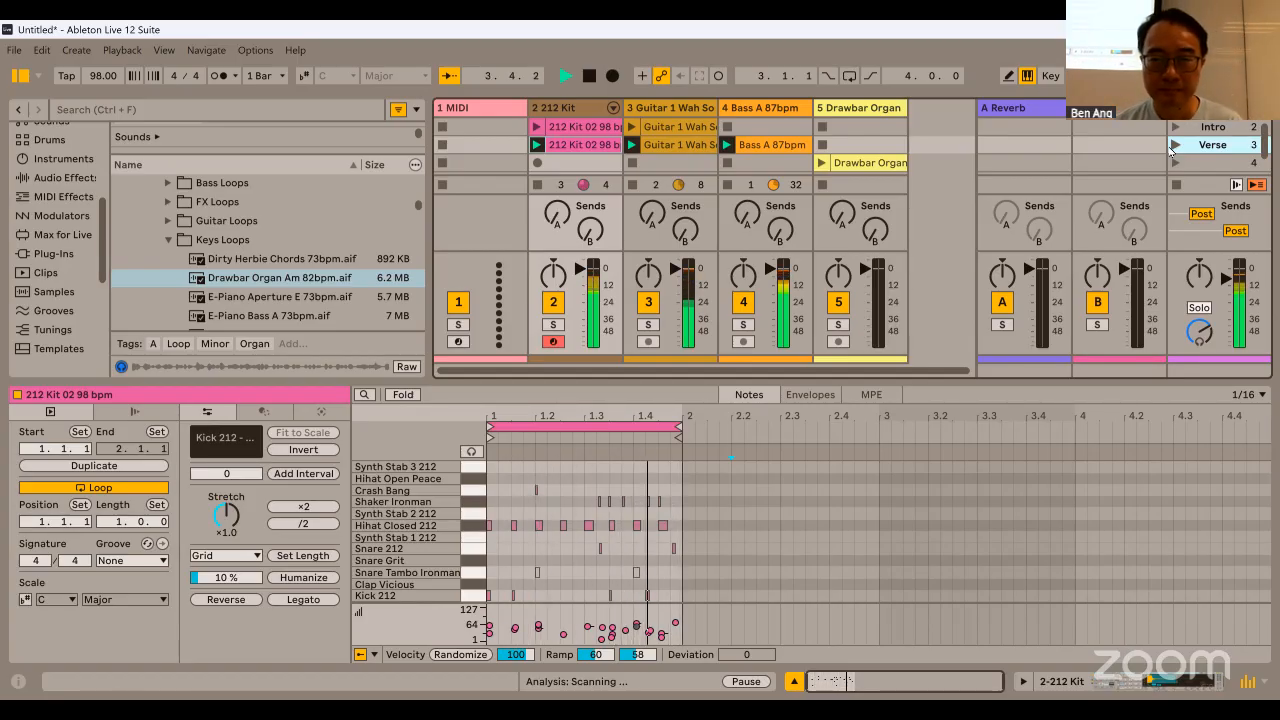
pyautogui.click(592, 76)
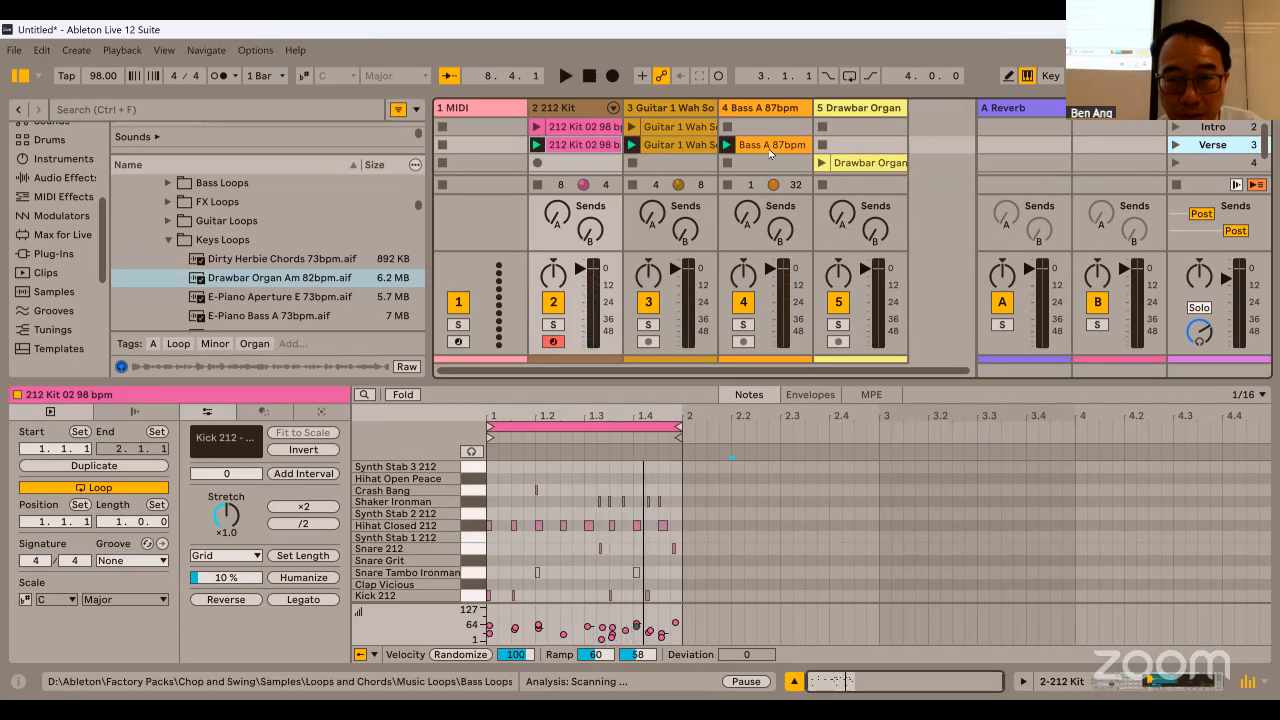
# Rename scene 4 as Chorus, and duplicate the Verse's 212 Kit clip into it.
pyautogui.click(1217, 166)
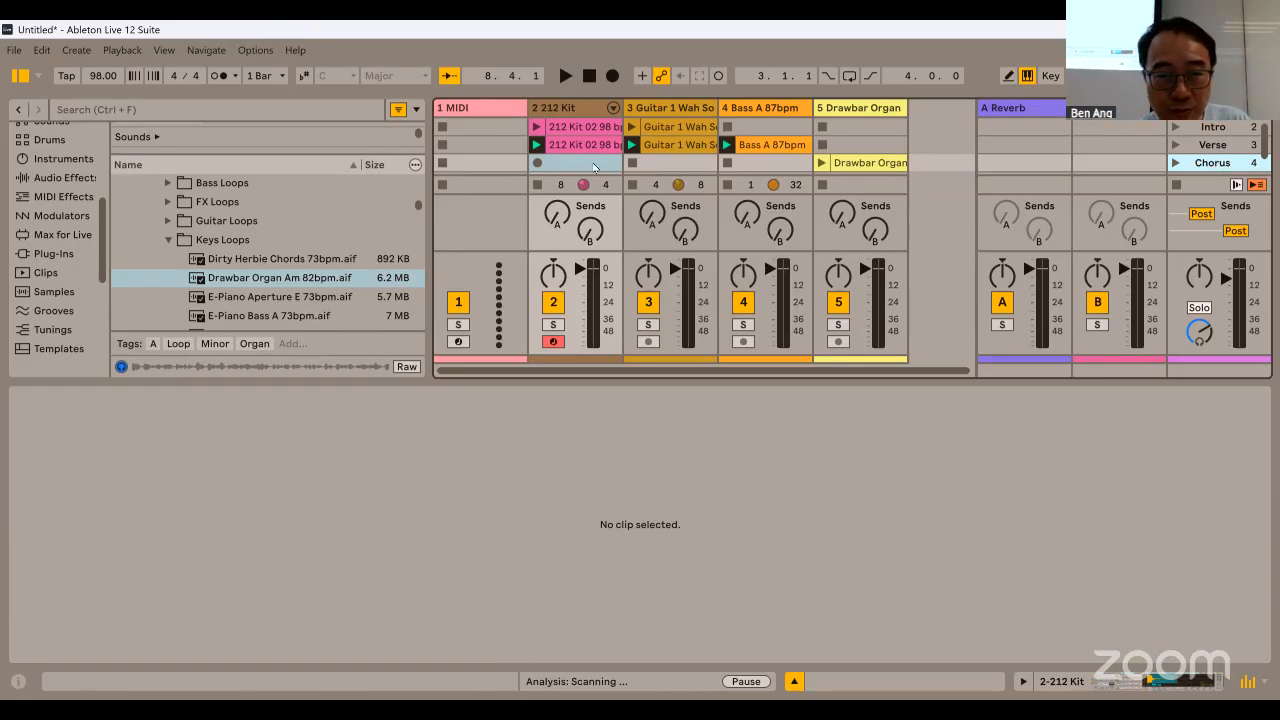
pyautogui.press('Up')
pyautogui.rightClick(592, 146)
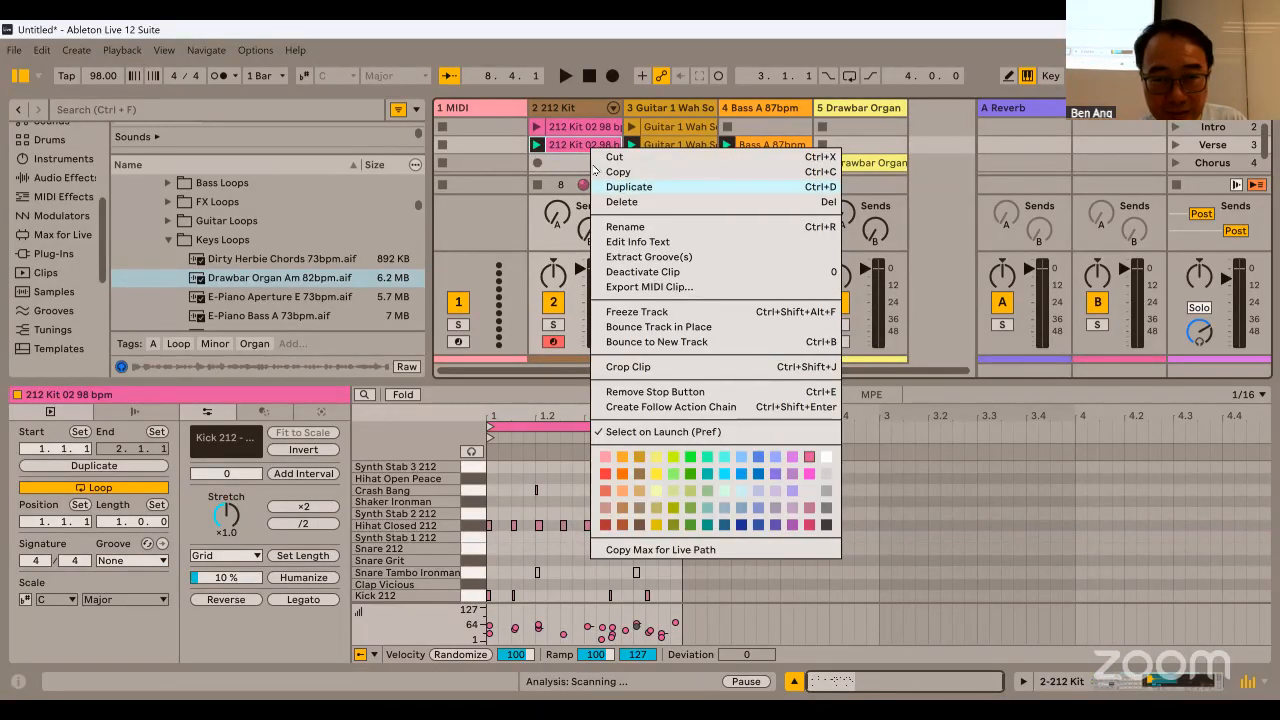
pyautogui.click(628, 186)
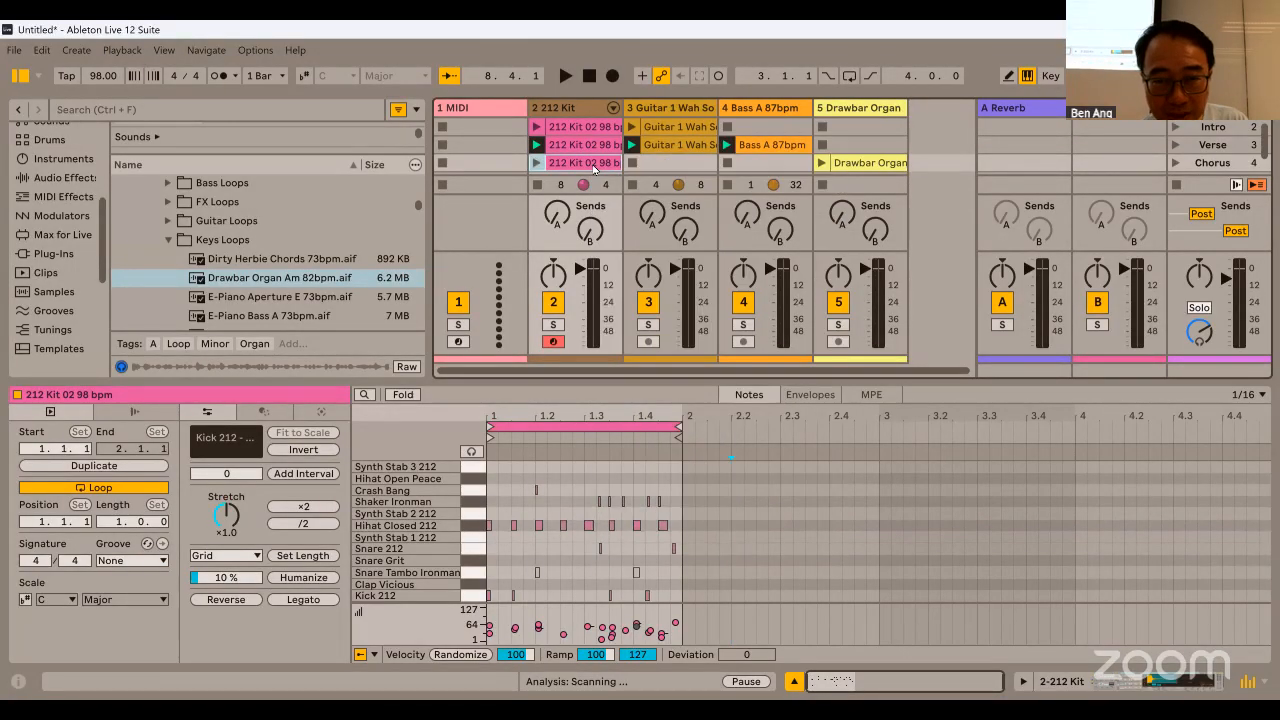
# Reactivate the Snare Tambo Ironman notes in the Chorus's 212 Kit clip.
pyautogui.click(496, 571)
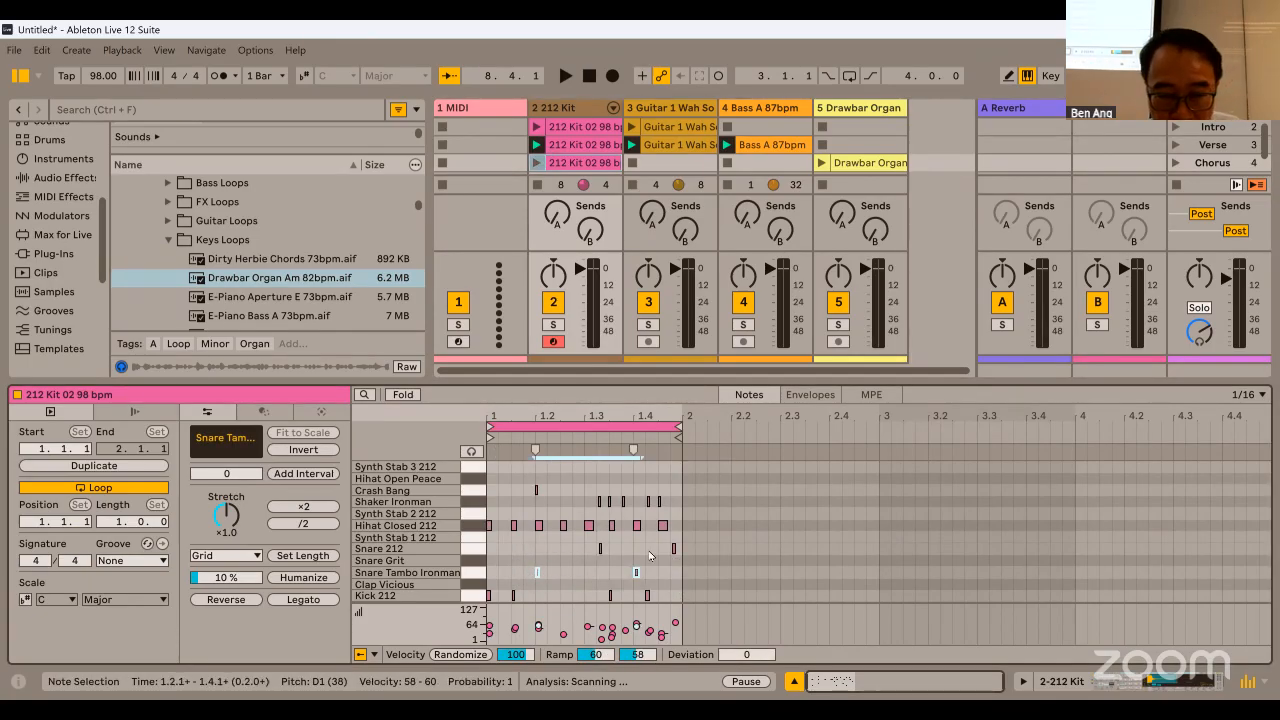
pyautogui.click(648, 556)
pyautogui.scroll(1, 473, 477)
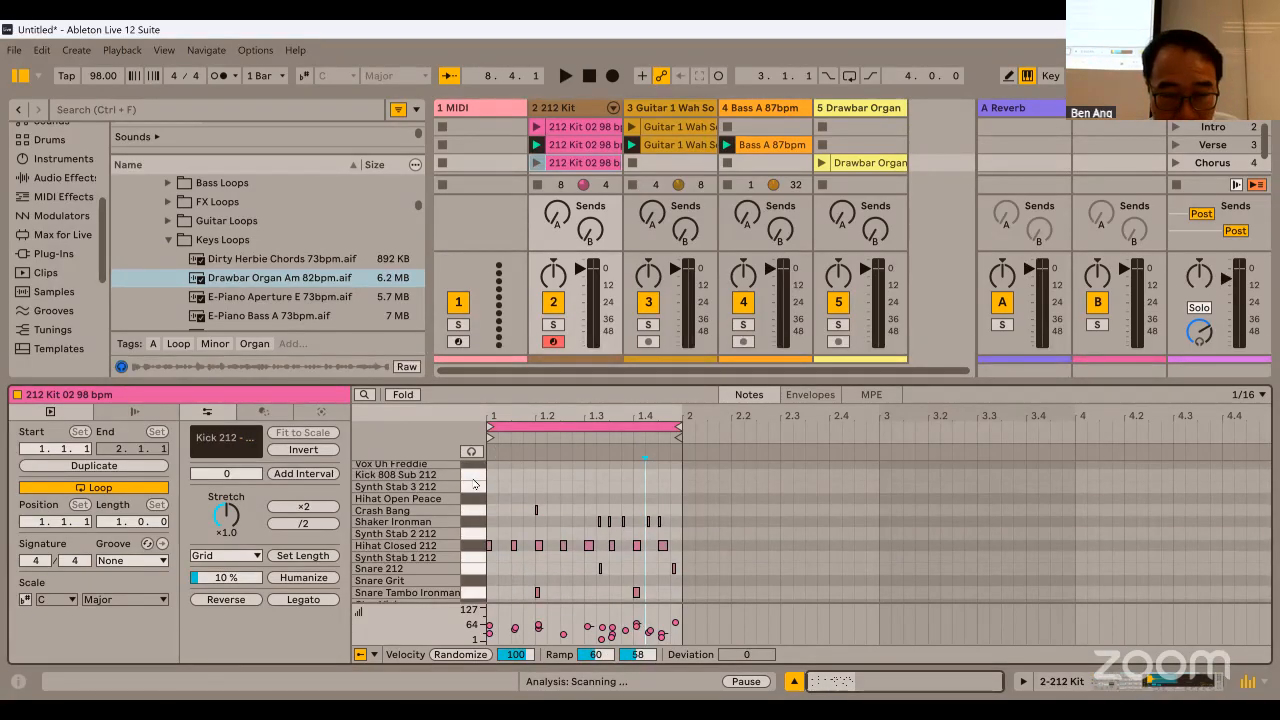
# Add a Vox Uh Freddie note at beat 1.2 in the Chorus's 212 Kit clip, and play the clip.
pyautogui.scroll(1, 474, 484)
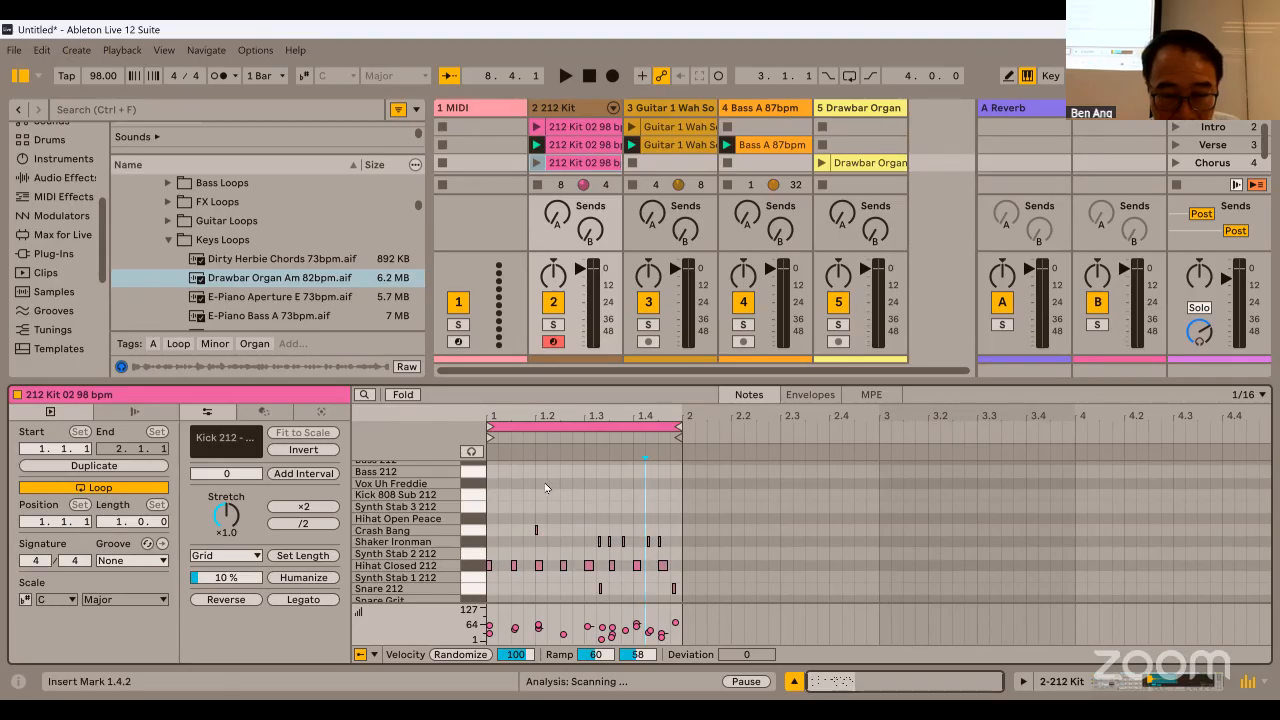
pyautogui.doubleClick(541, 485)
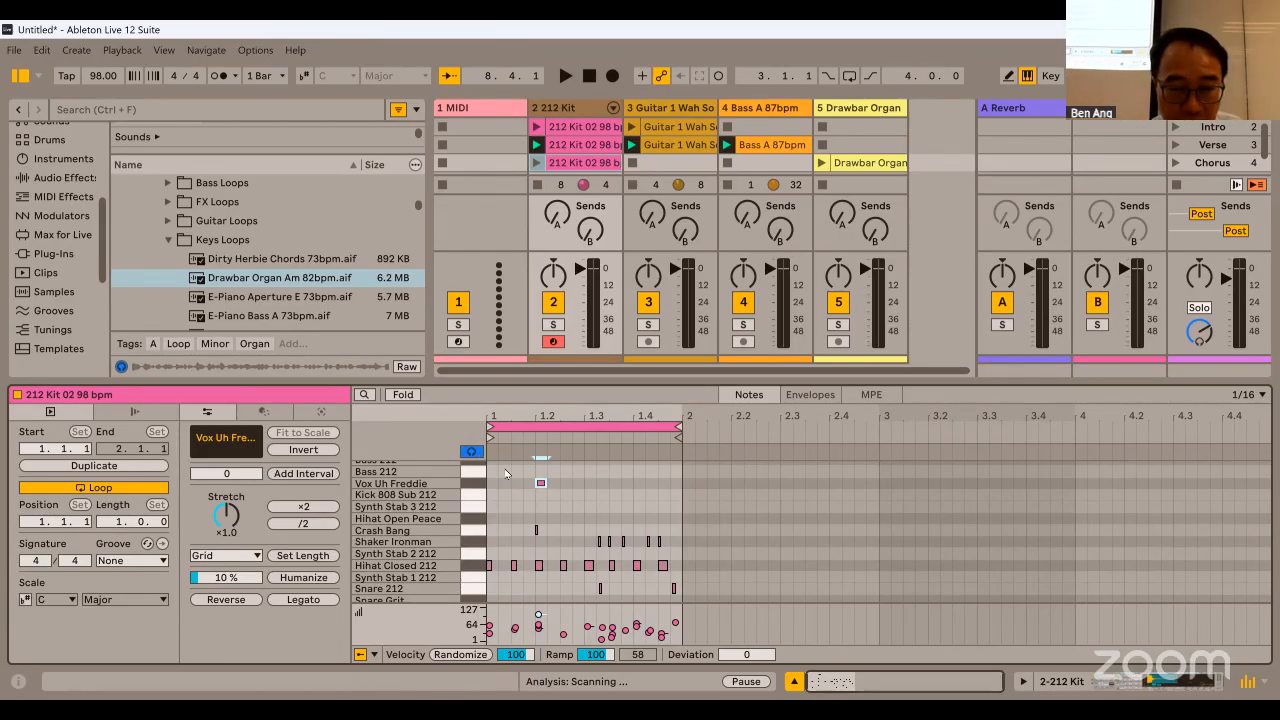
pyautogui.click(473, 484)
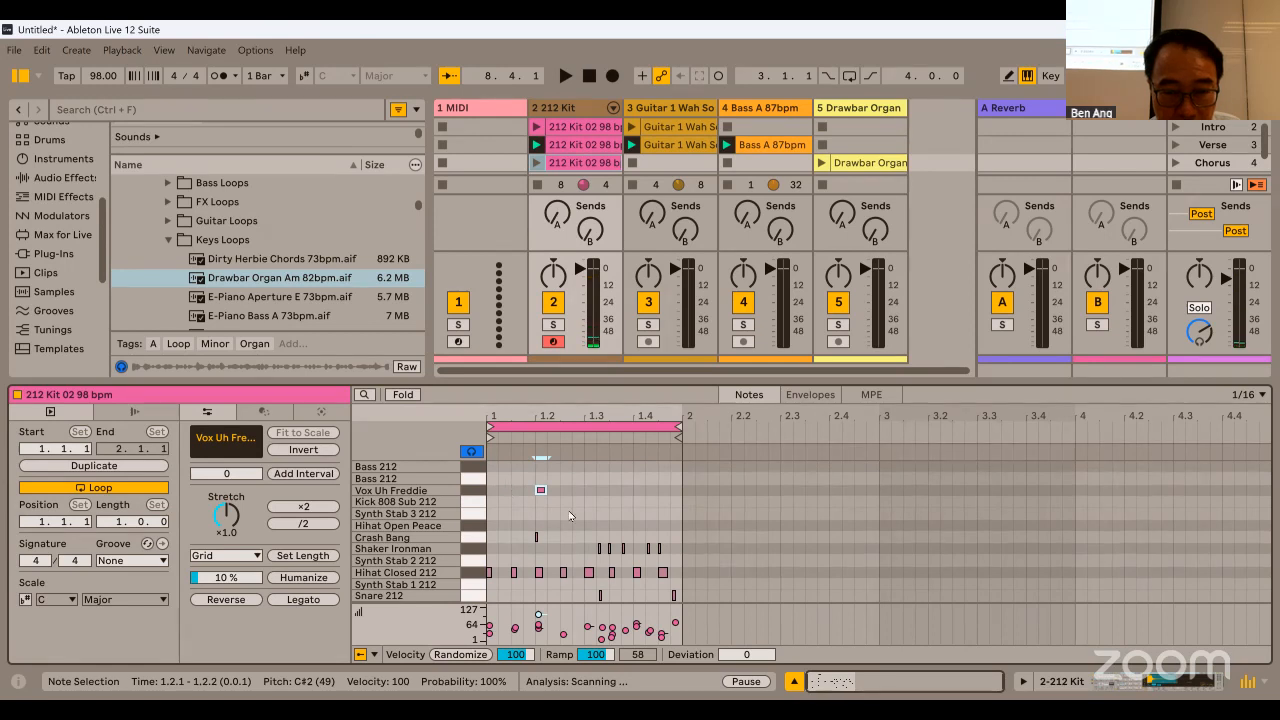
pyautogui.doubleClick(651, 514)
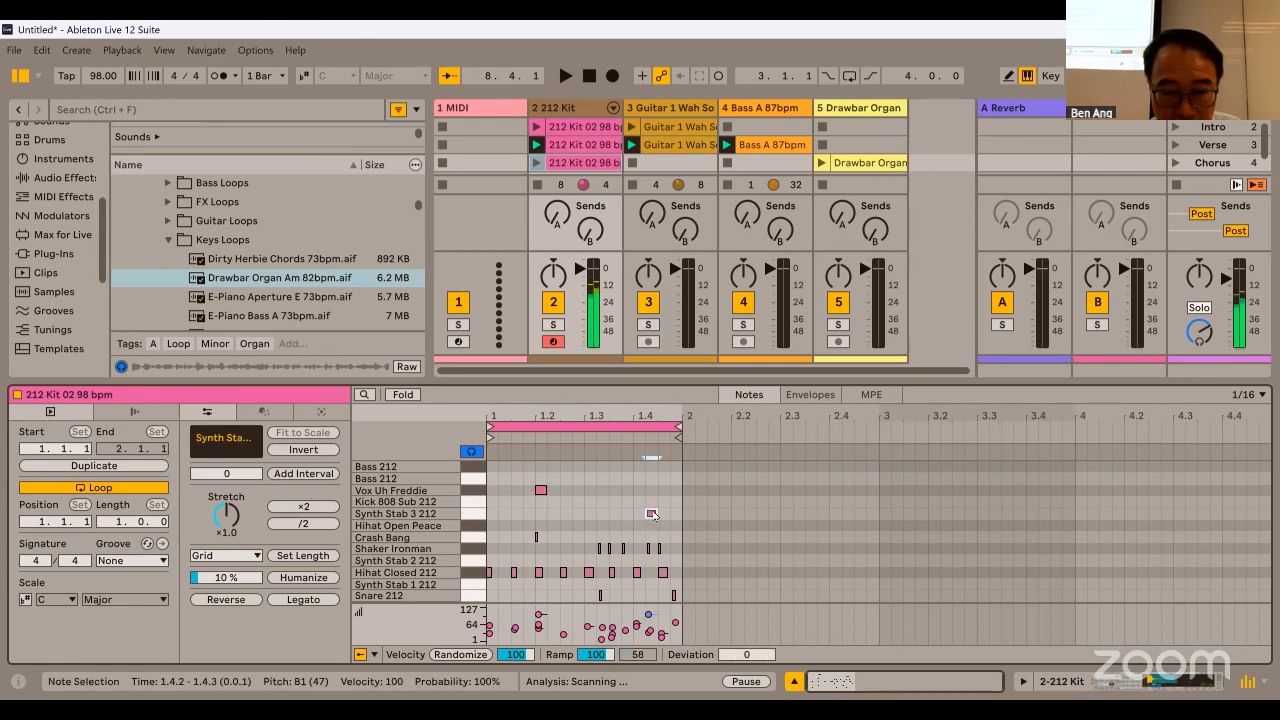
pyautogui.doubleClick(651, 514)
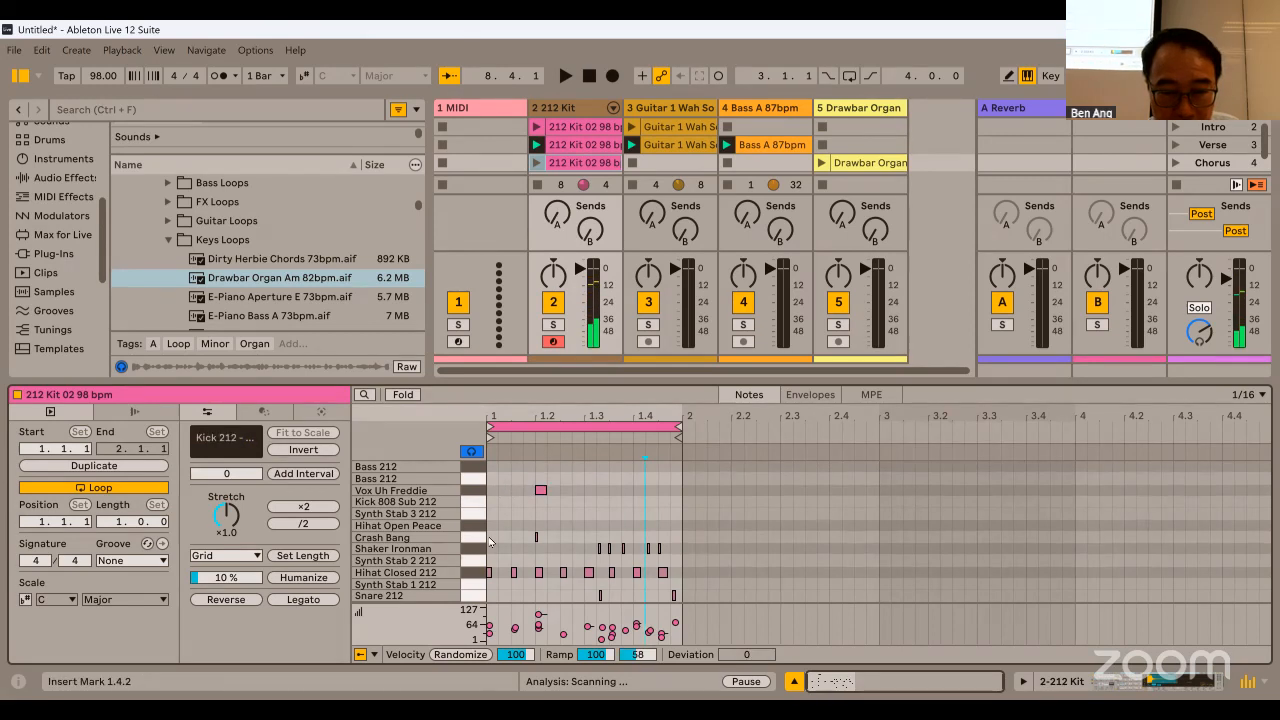
pyautogui.click(536, 162)
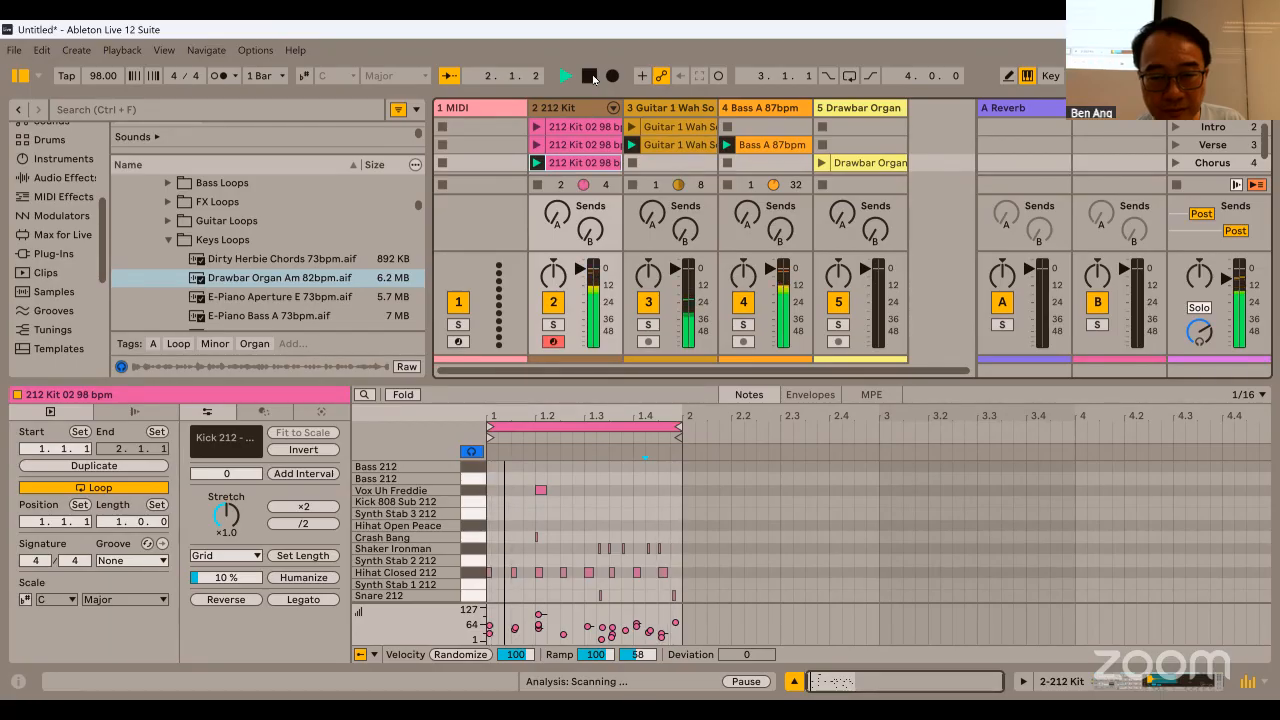
pyautogui.press('space')
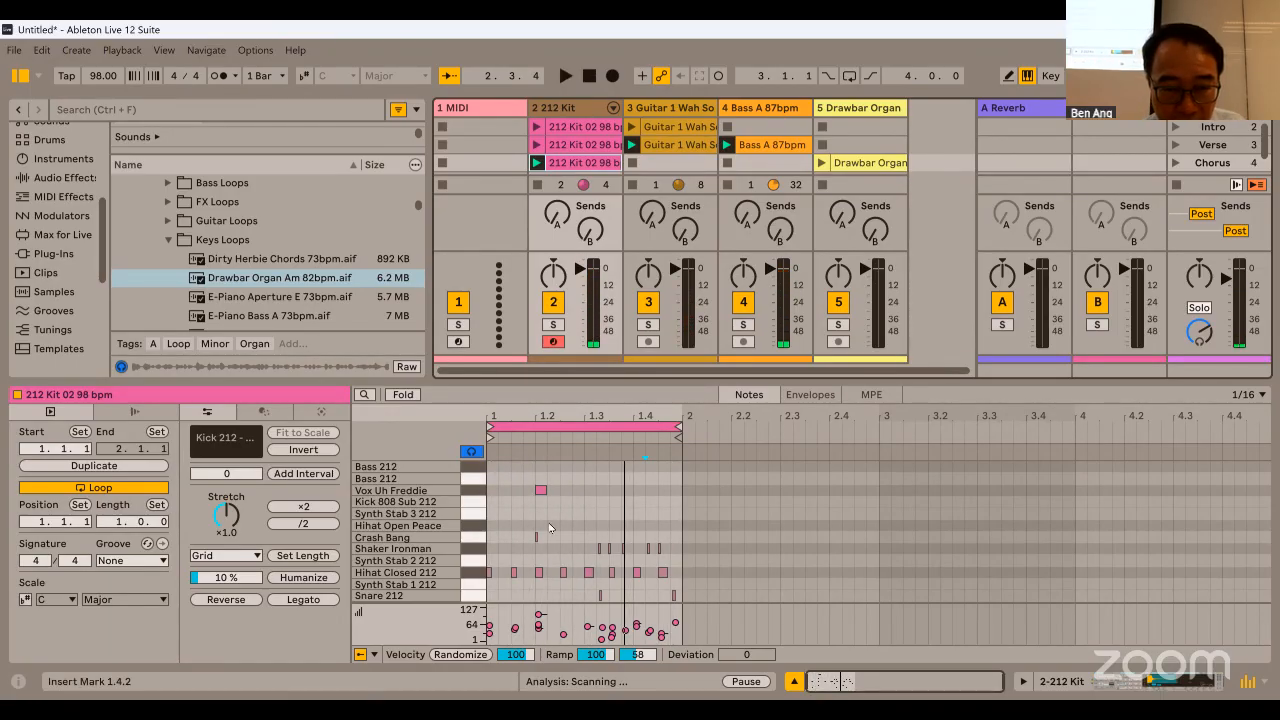
# Add Snare Grit notes at beats 1.2 and 1.4 in the Chorus's 212 Kit clip.
pyautogui.scroll(-4, 550, 540)
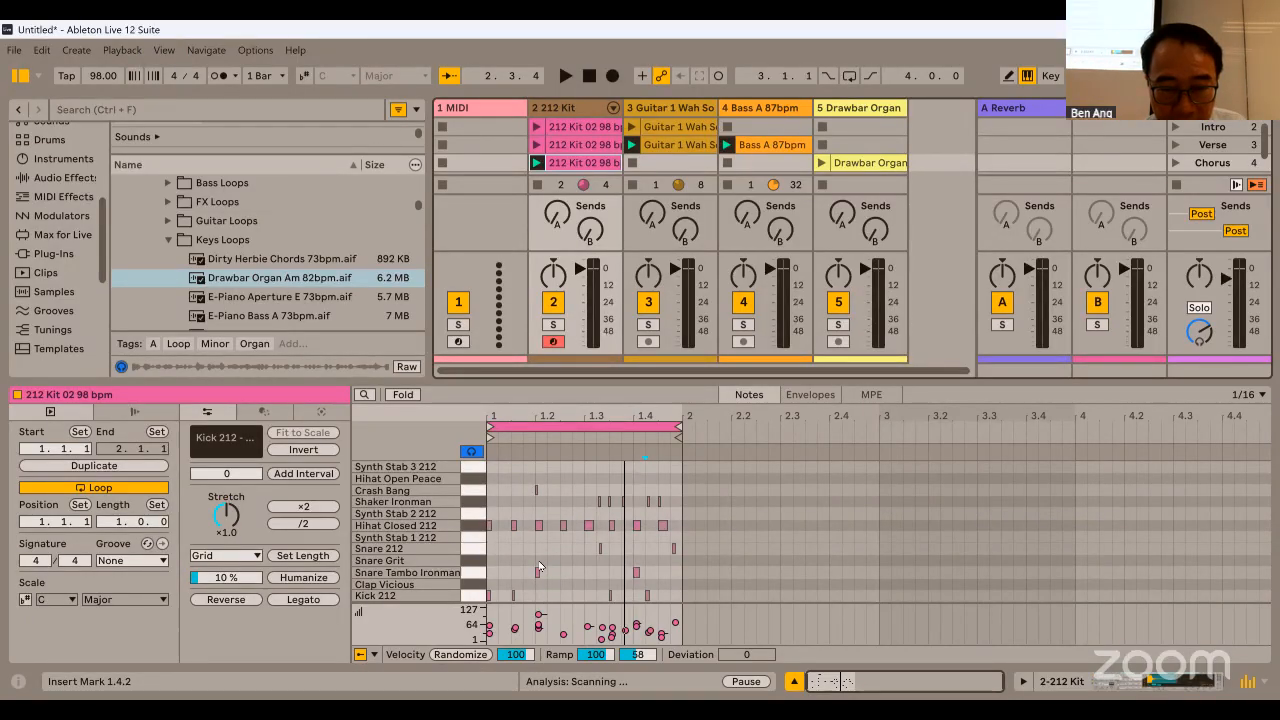
pyautogui.doubleClick(540, 561)
pyautogui.doubleClick(638, 560)
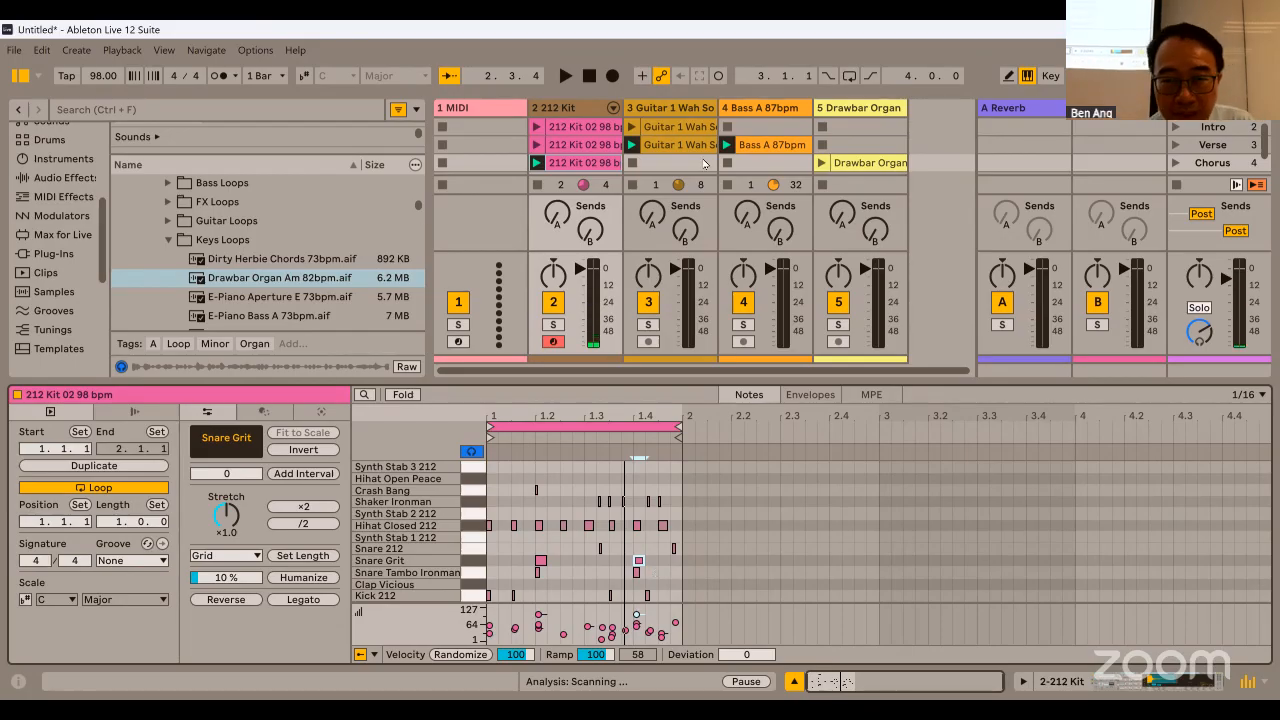
# Duplicate the Verse's Guitar 1 Wah Soul and Bass A 87bpm clips into the Chorus scene.
pyautogui.press('Up')
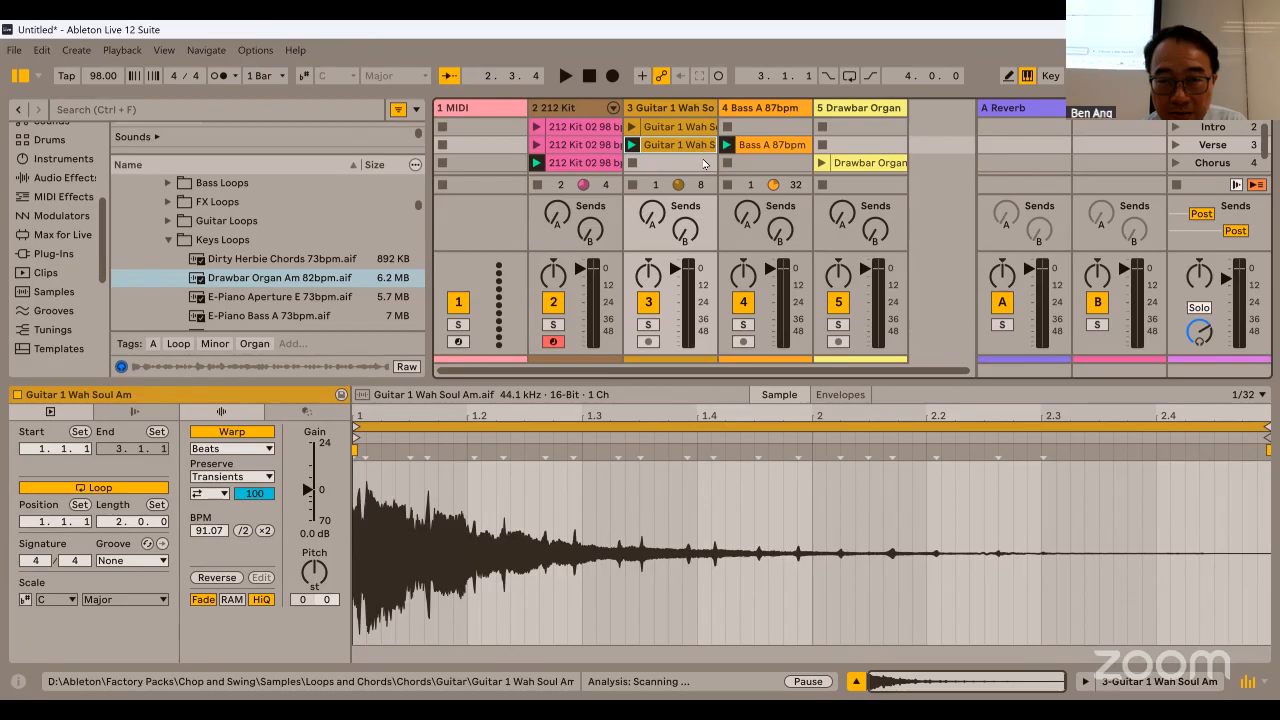
pyautogui.rightClick(690, 145)
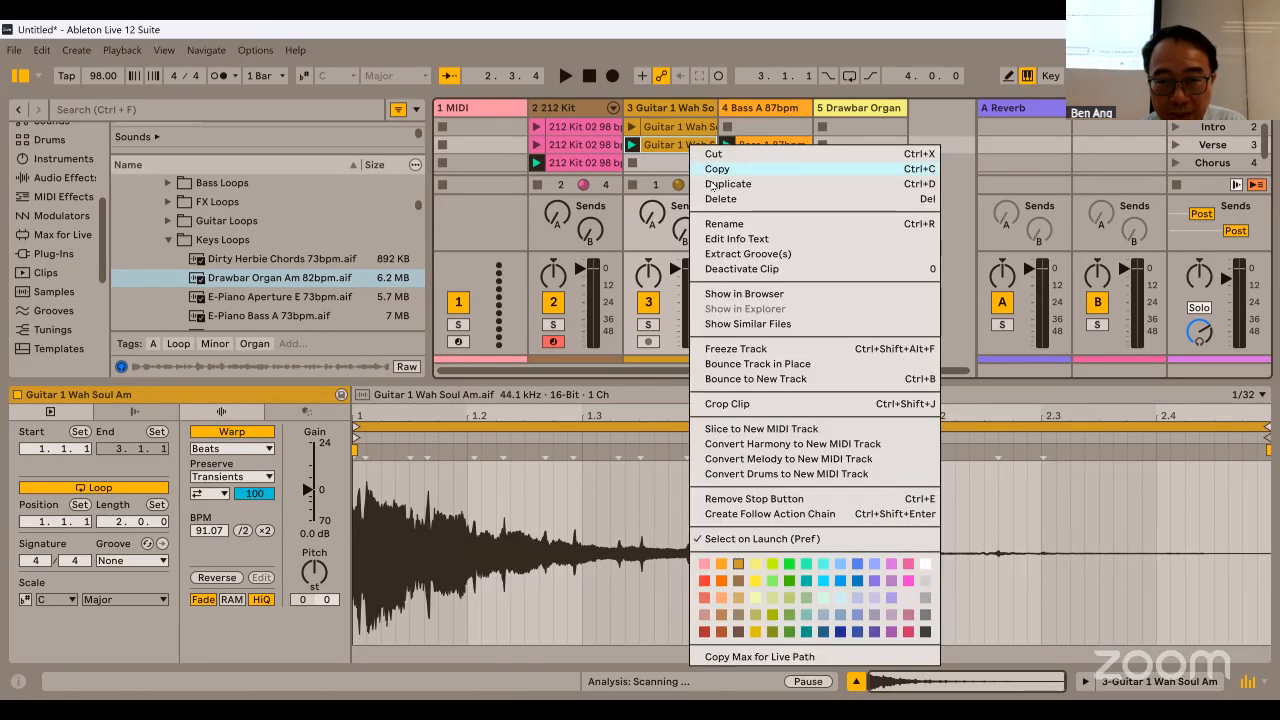
pyautogui.click(724, 183)
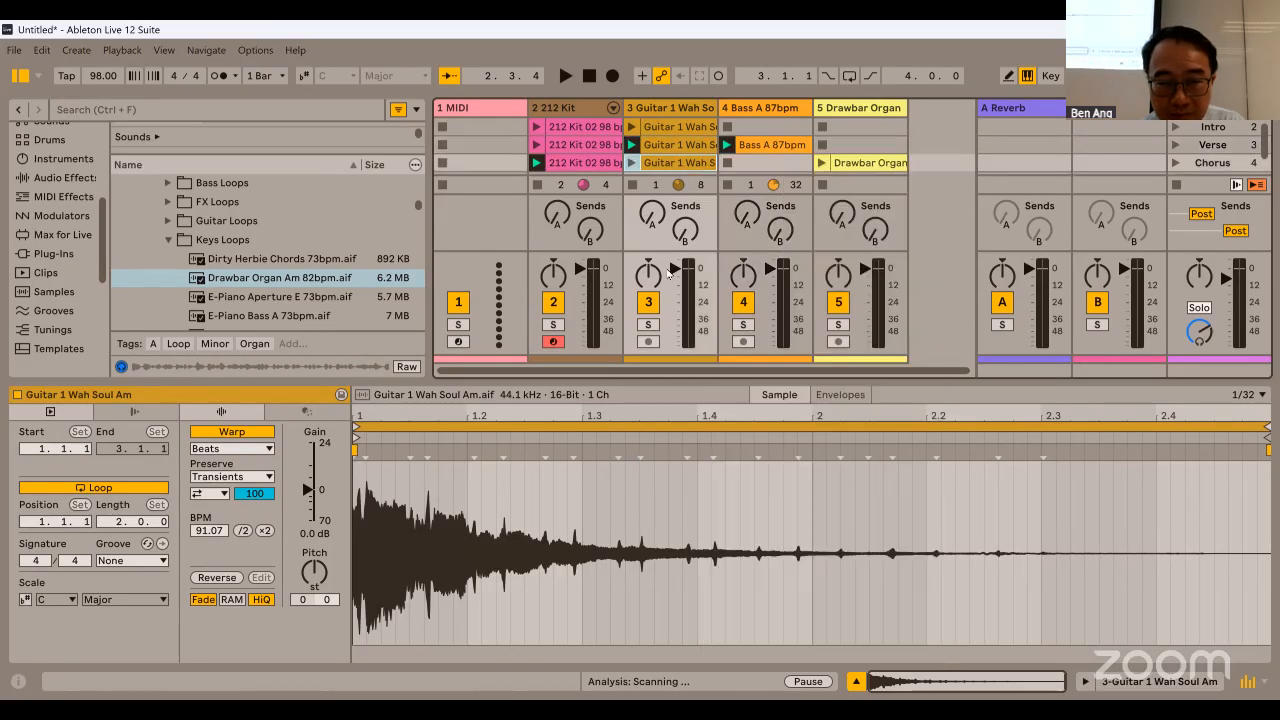
pyautogui.click(767, 147)
pyautogui.rightClick(767, 150)
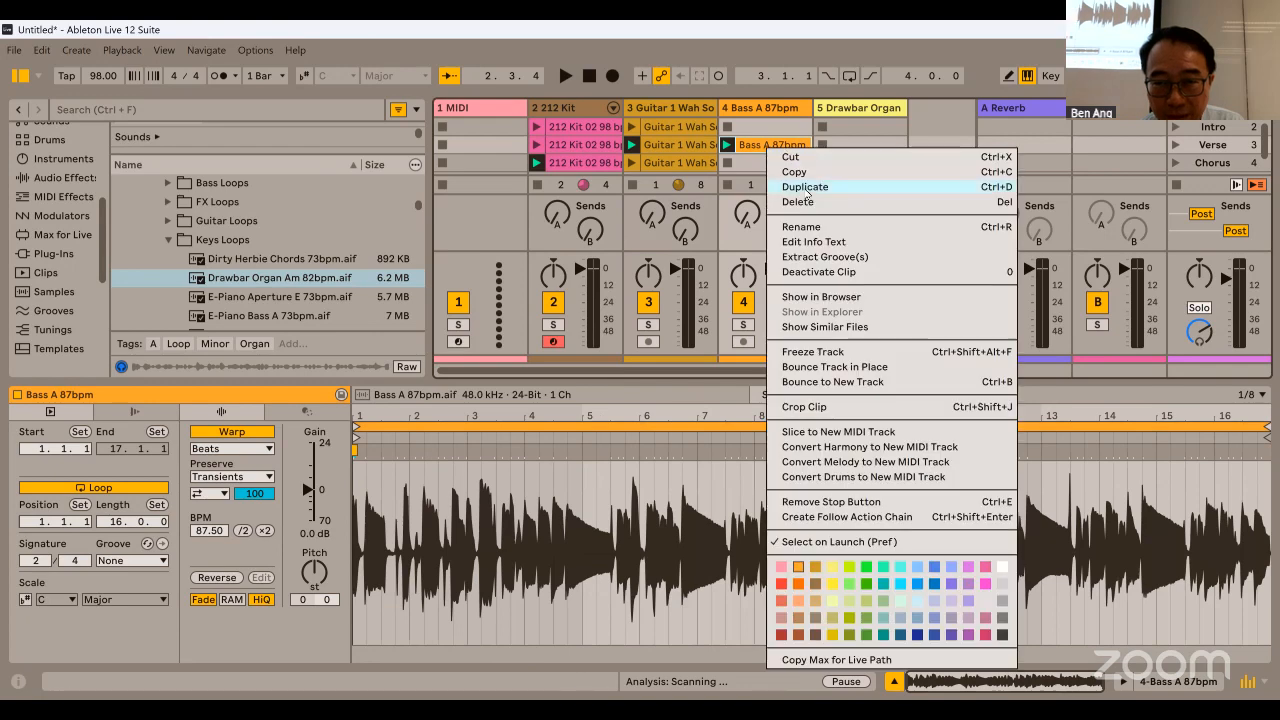
pyautogui.click(805, 187)
# Play the Chorus scene to hear all its clips together, and stop playback.
pyautogui.click(865, 162)
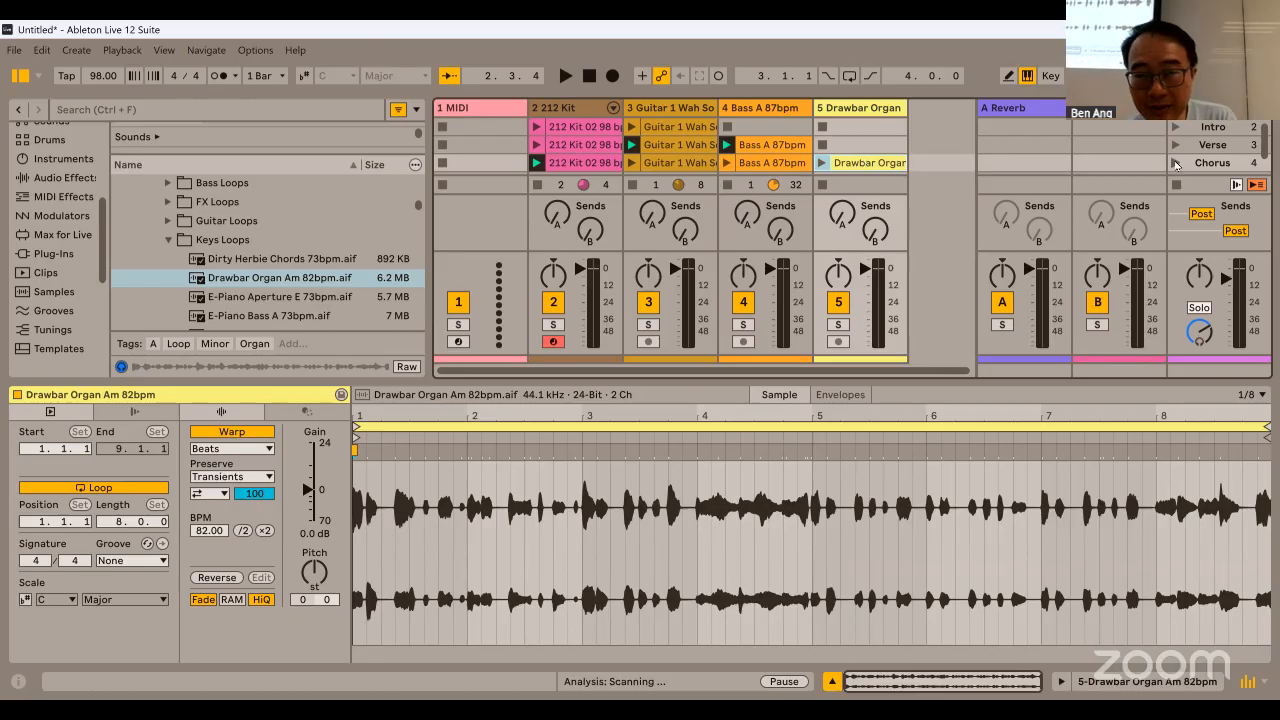
pyautogui.click(1176, 163)
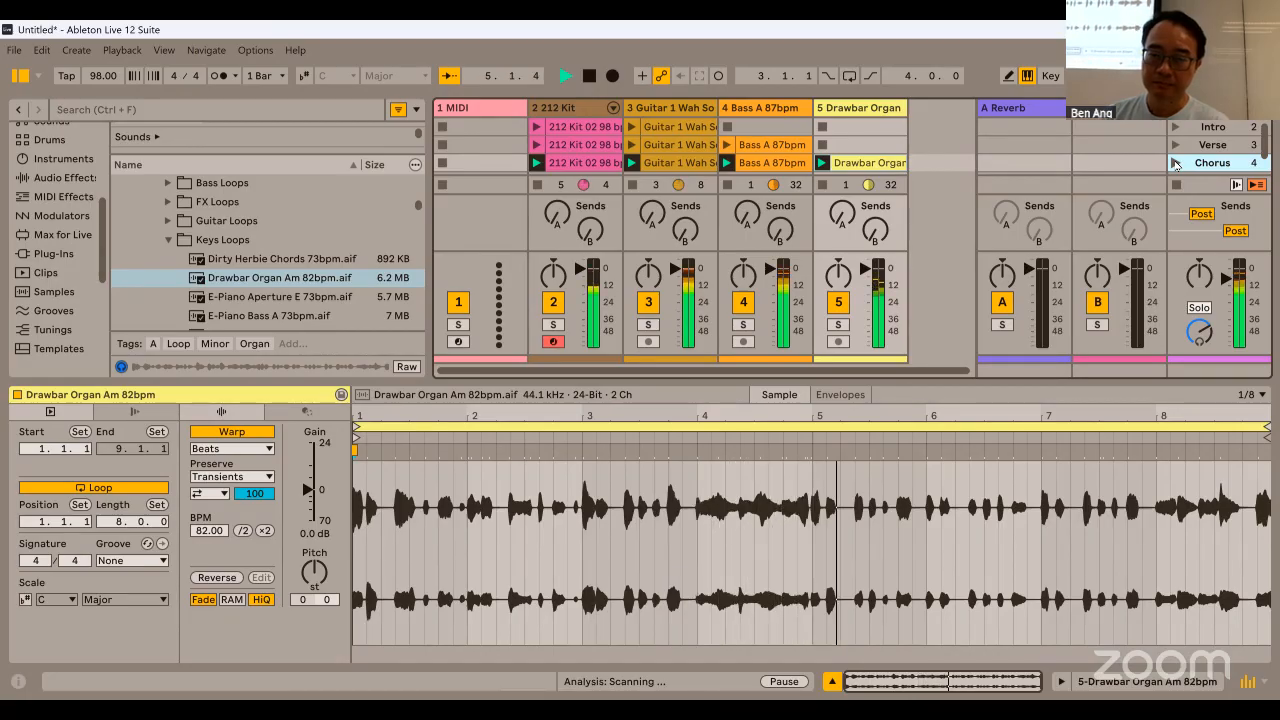
pyautogui.click(590, 77)
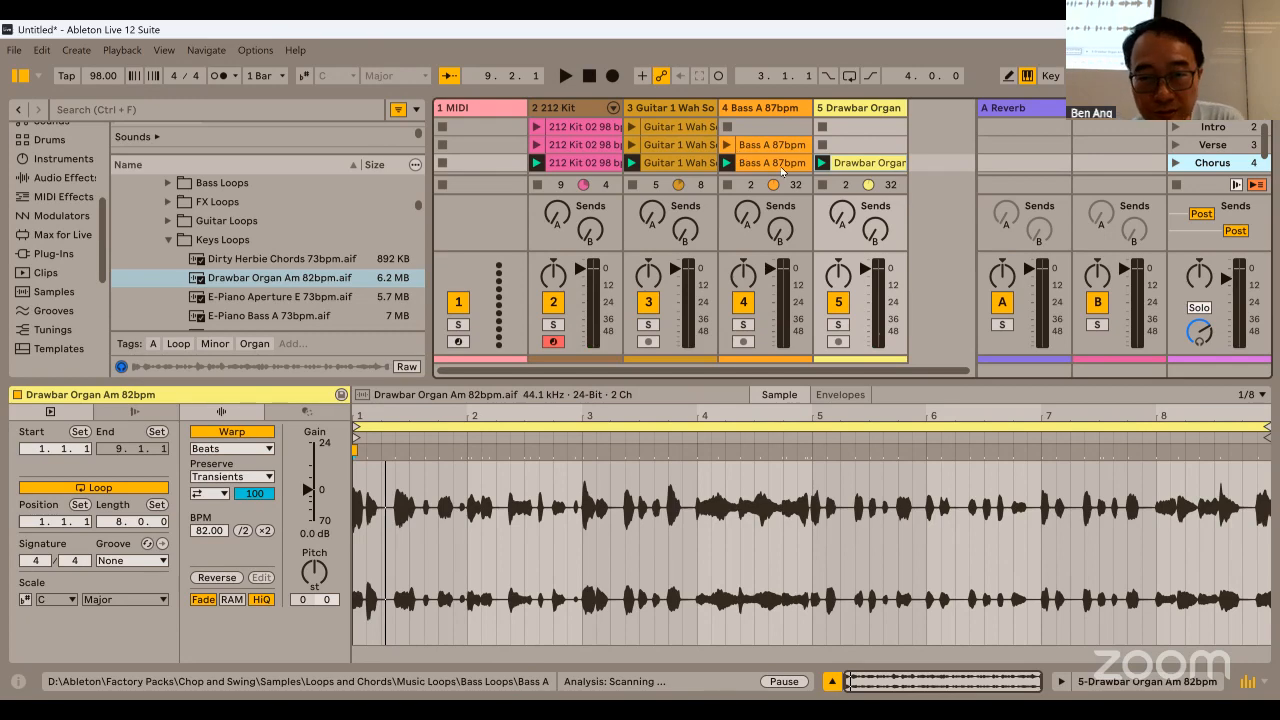
# Solo the Bass A 87bpm track, play the Chorus's bass clip on its own, and stop the clip.
pyautogui.click(783, 166)
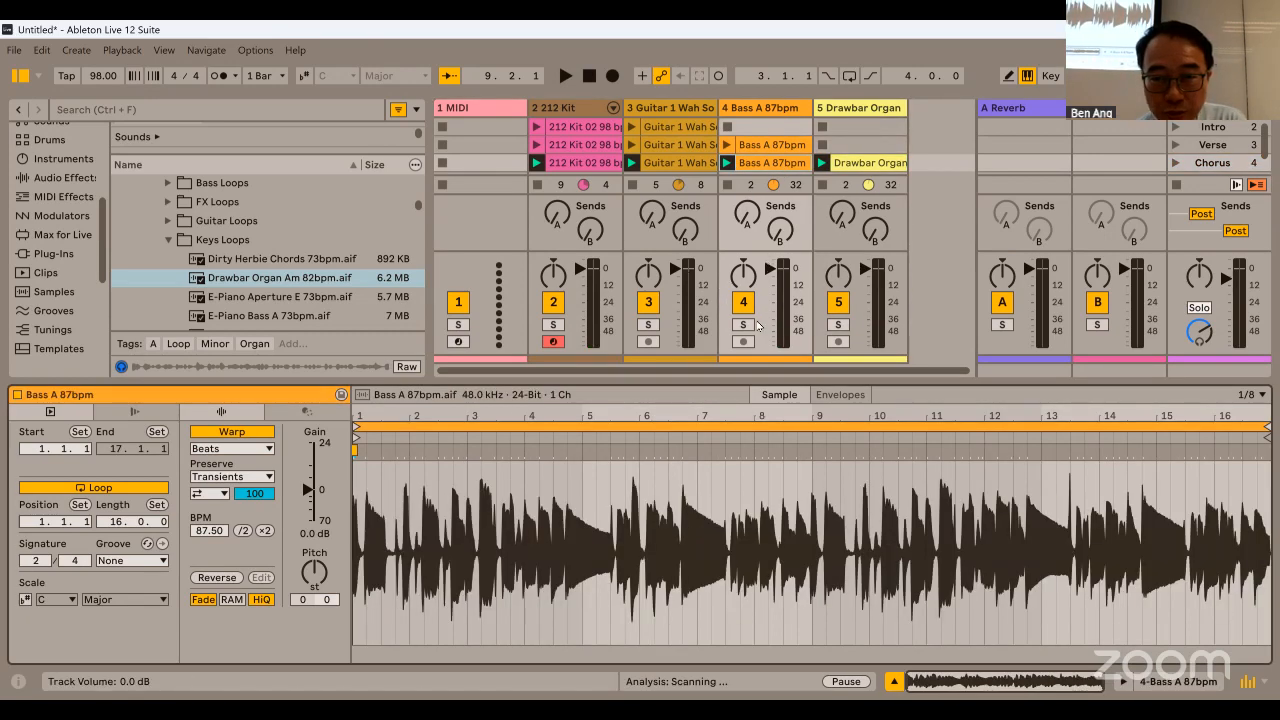
pyautogui.click(743, 324)
pyautogui.click(727, 163)
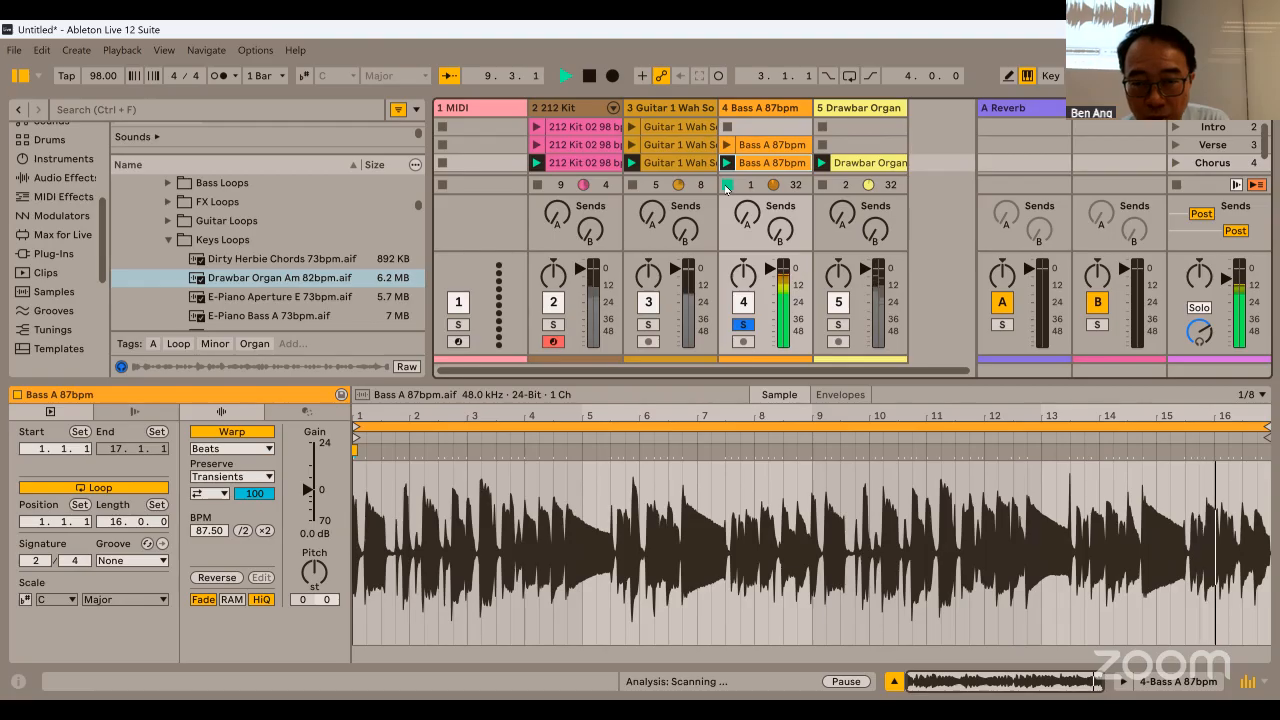
pyautogui.click(727, 187)
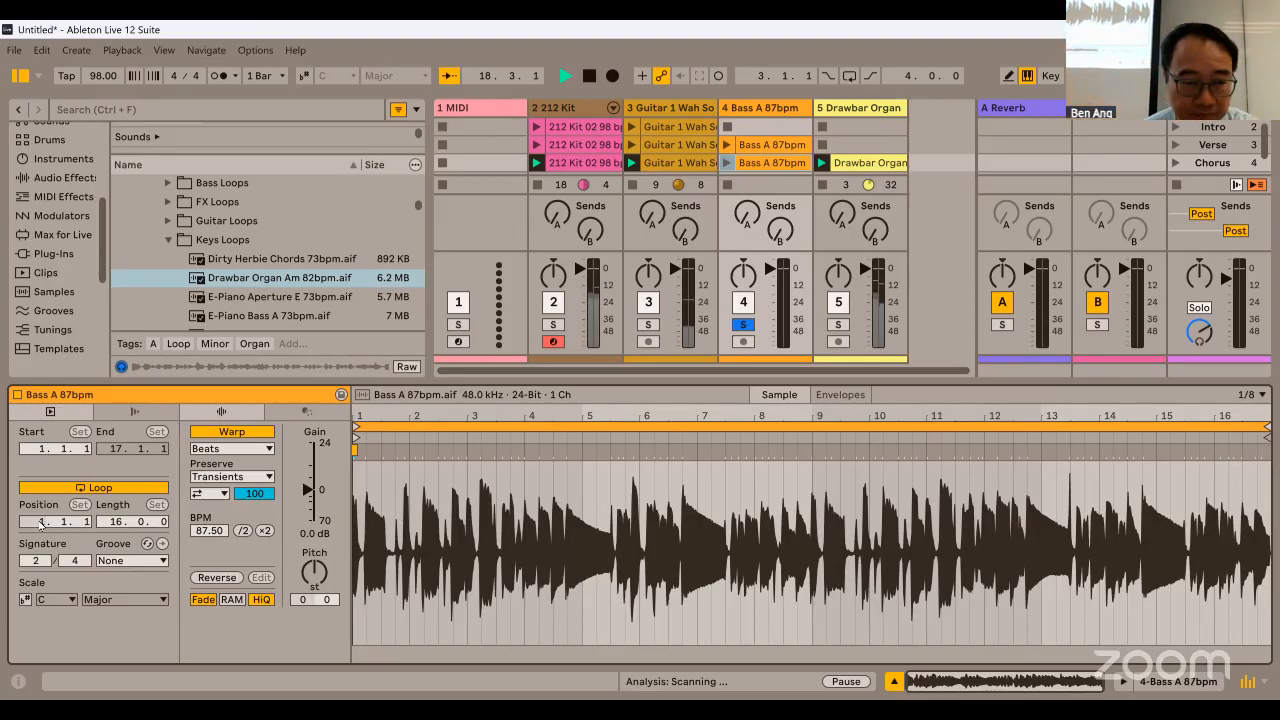
# Set the Chorus bass clip's loop position and start to bar 11, with a loop length of 4 bars.
pyautogui.press('Return')
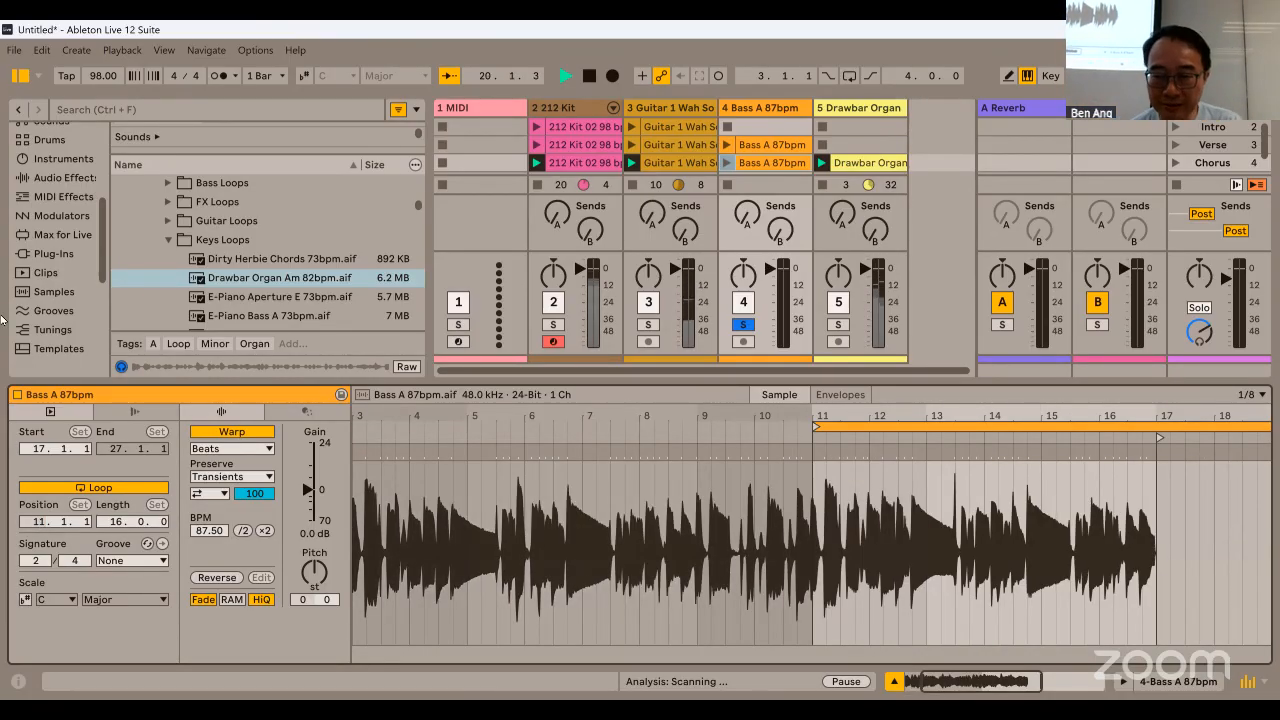
pyautogui.click(43, 449)
pyautogui.write('11')
pyautogui.press('Return')
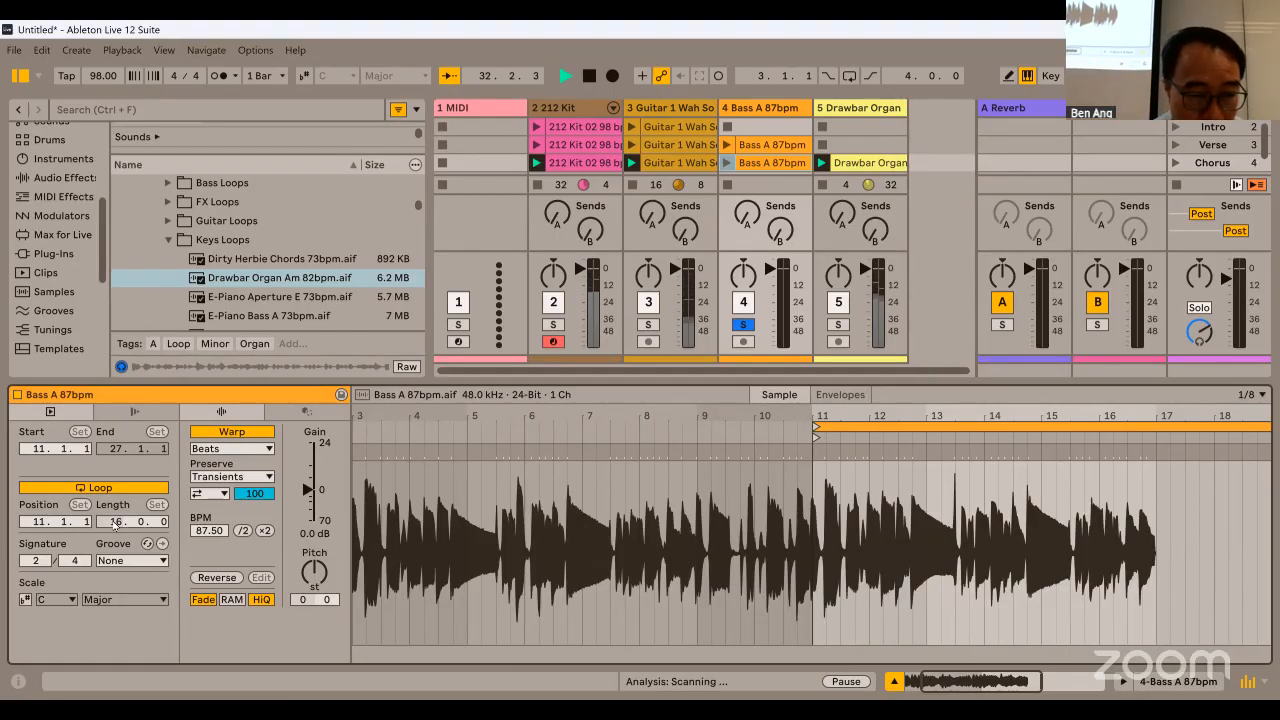
pyautogui.click(118, 521)
pyautogui.write('4')
pyautogui.press('Return')
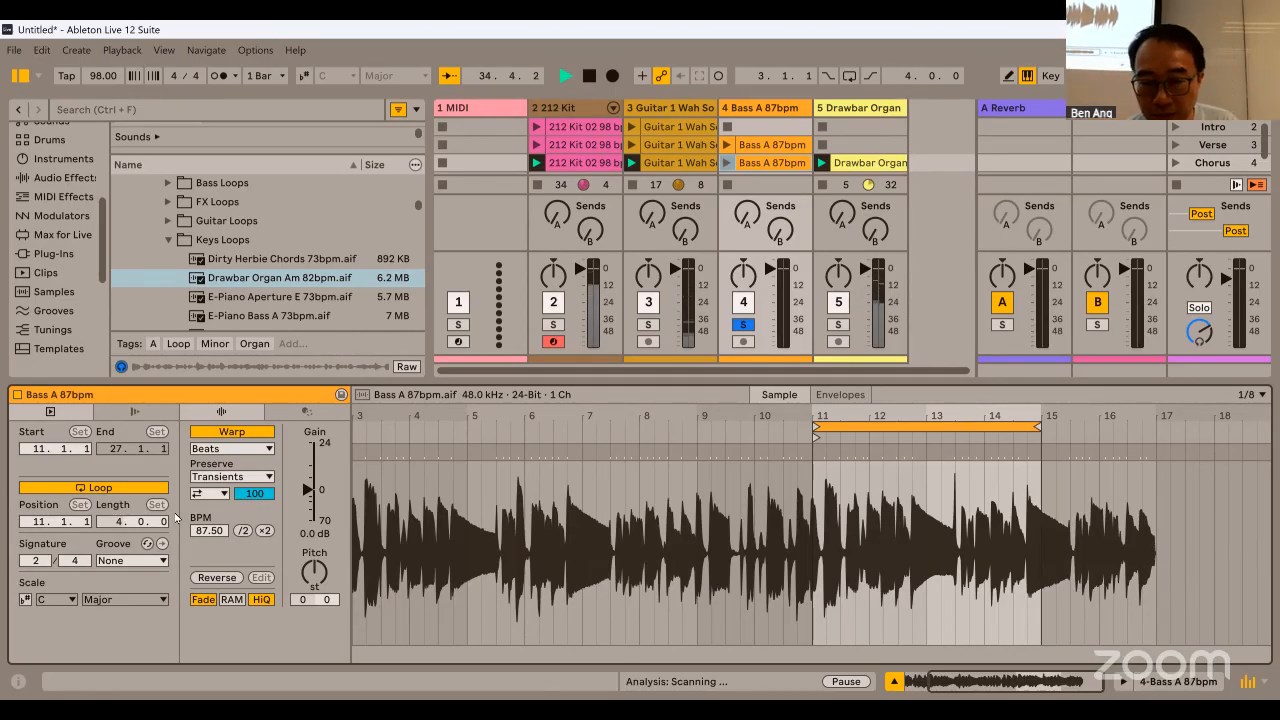
# Play the Chorus's and the Verse's bass clips one after the other to compare them, stopping each.
pyautogui.click(729, 165)
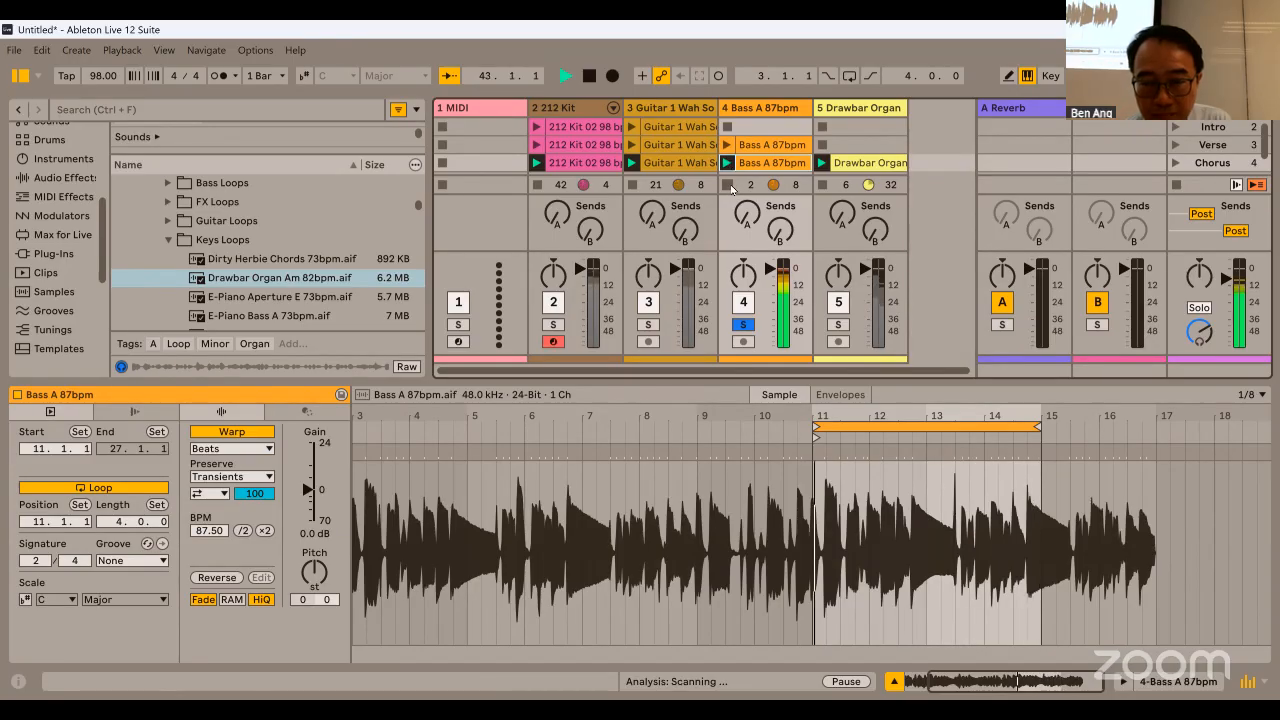
pyautogui.click(729, 186)
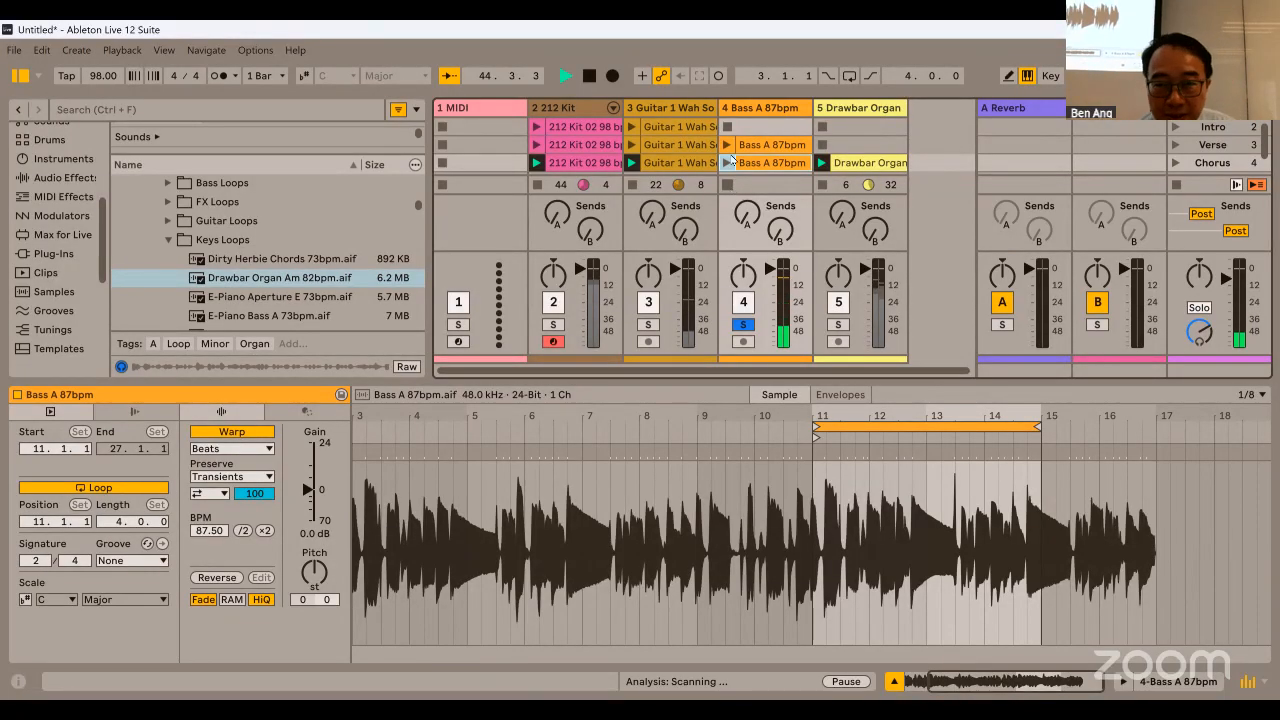
pyautogui.click(728, 146)
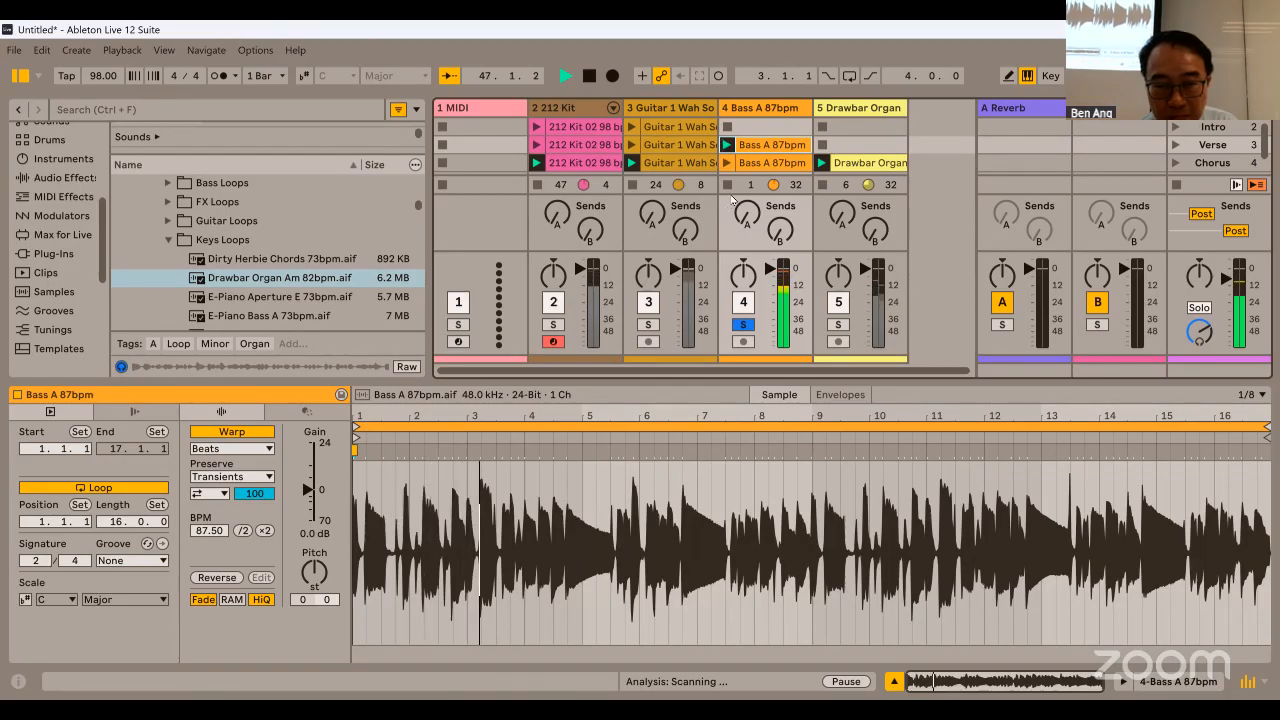
pyautogui.click(727, 185)
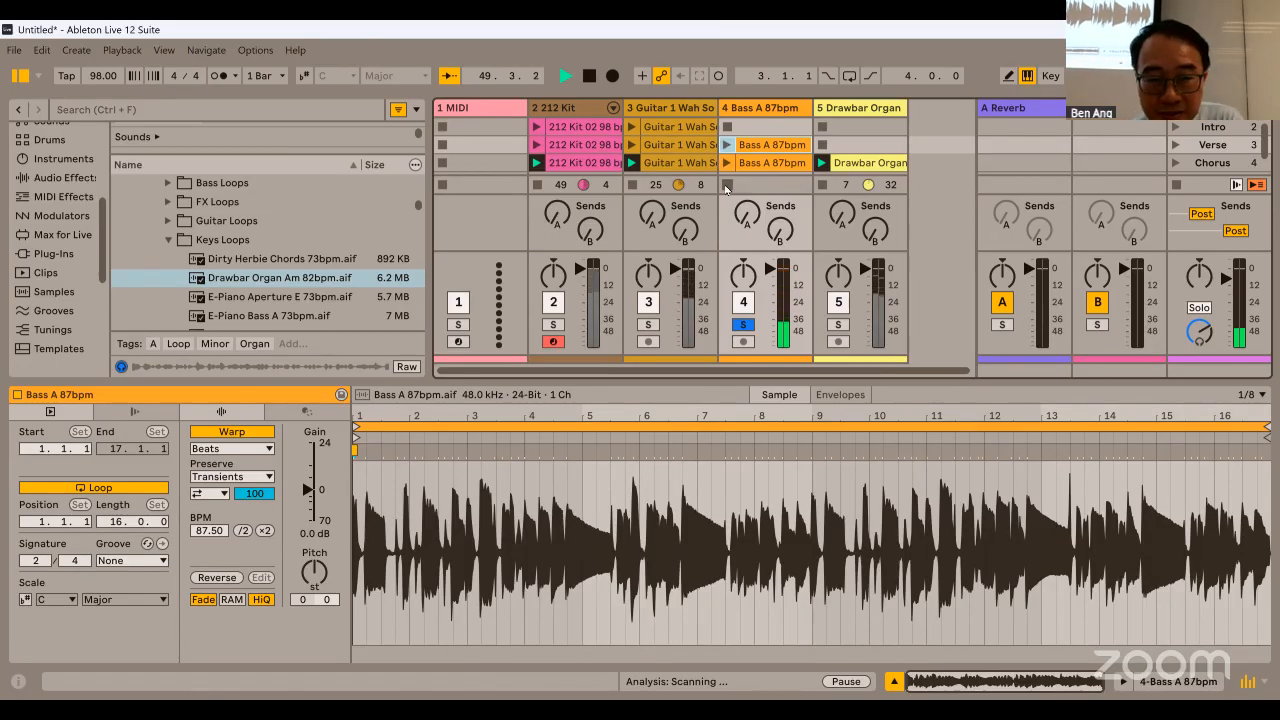
# Duplicate the Chorus's 212 Kit clip into scene 5, and reverse the copy's notes in the selected range around beat 1.4.
pyautogui.scroll(-1, 614, 165)
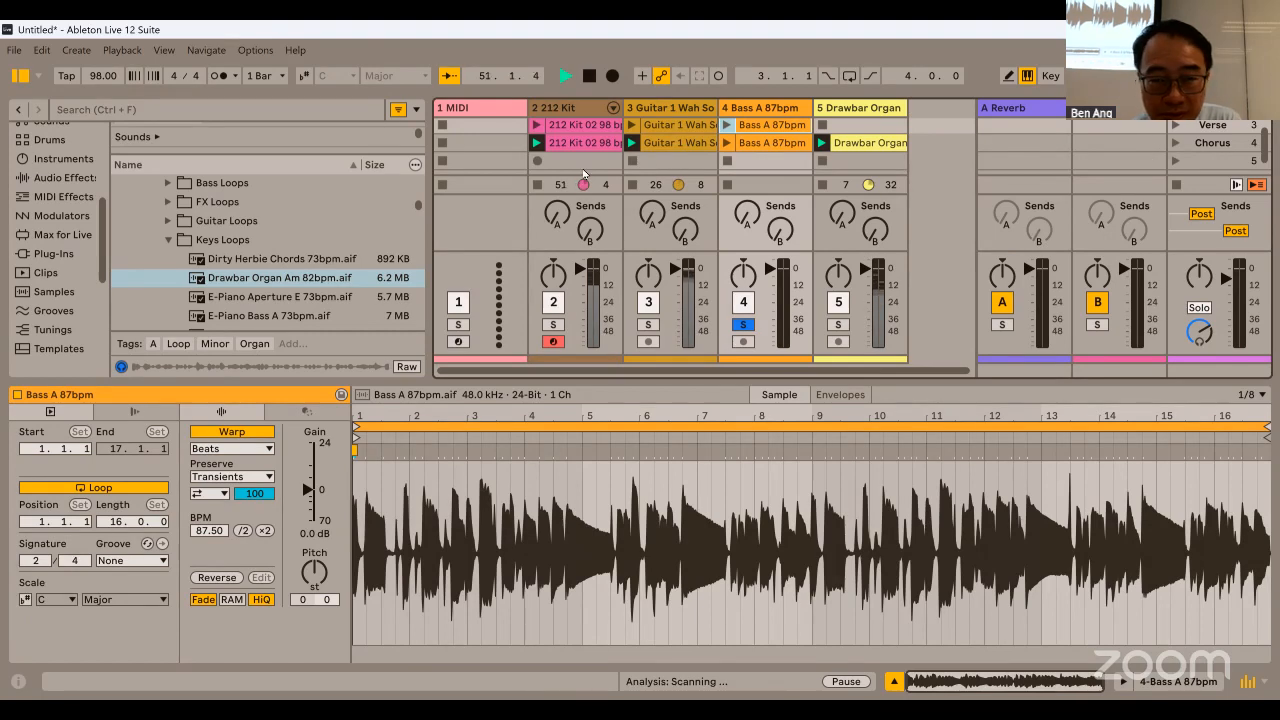
pyautogui.click(585, 145)
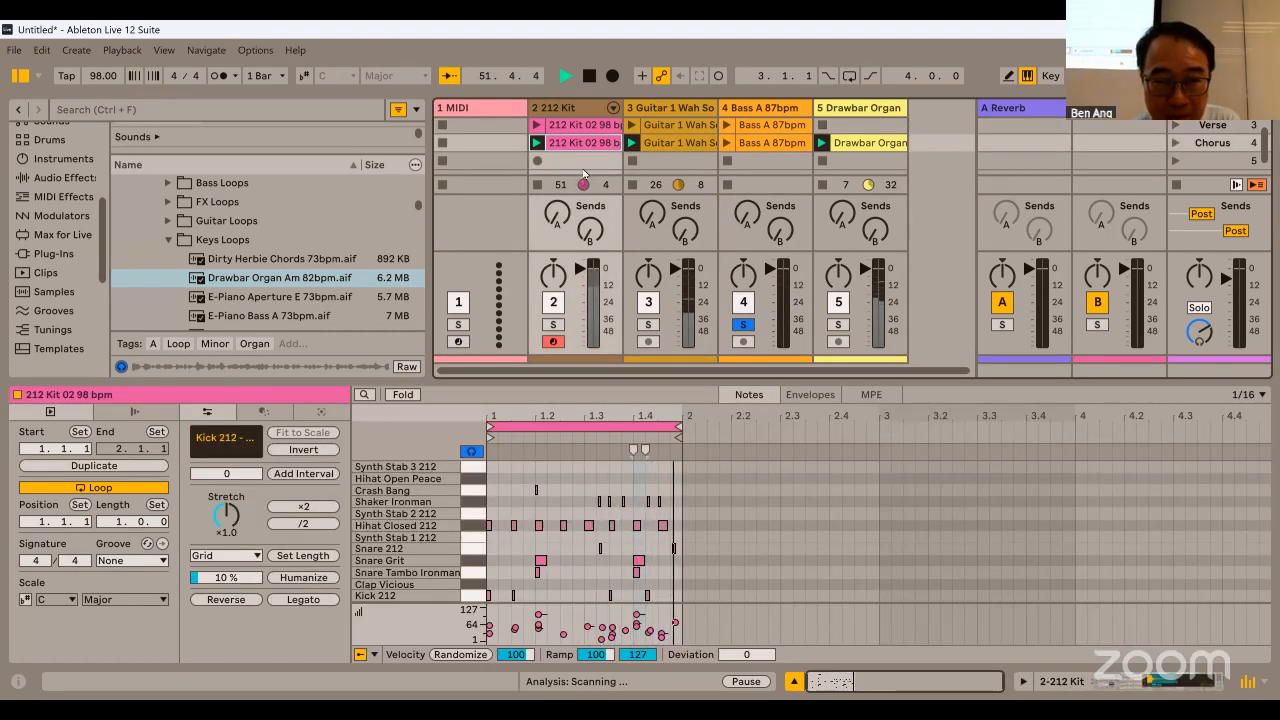
pyautogui.rightClick(571, 144)
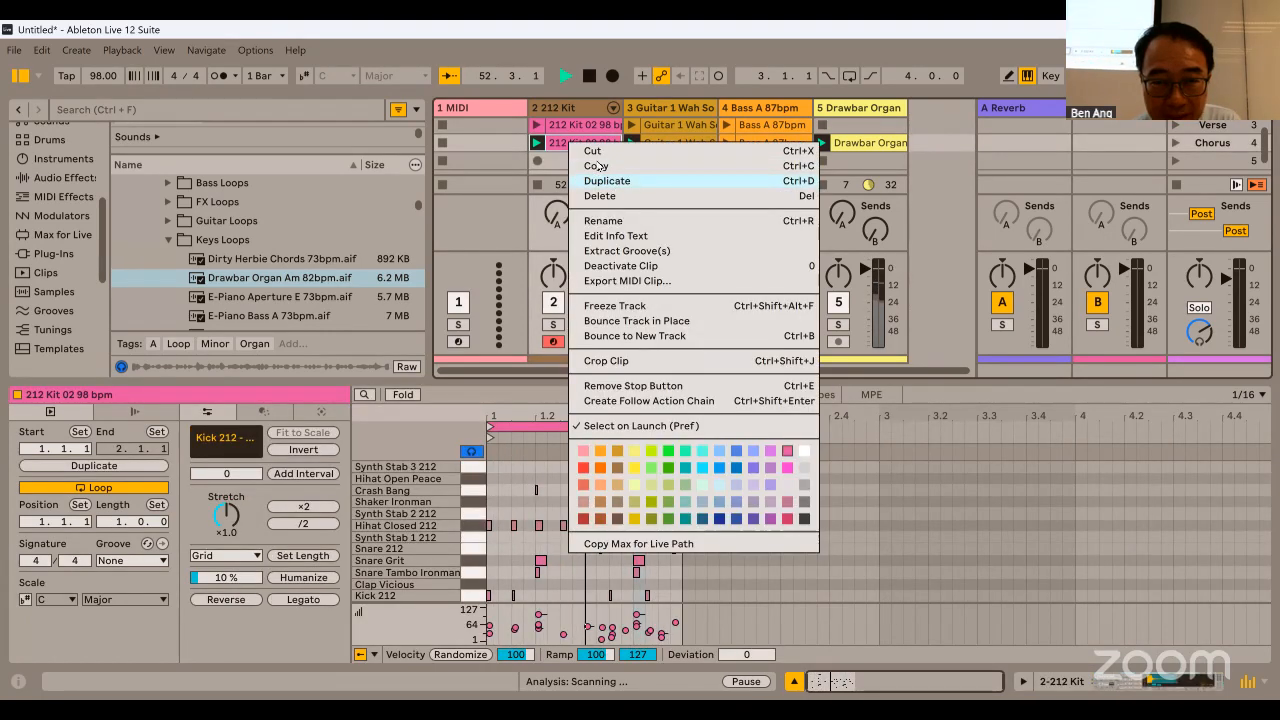
pyautogui.click(597, 179)
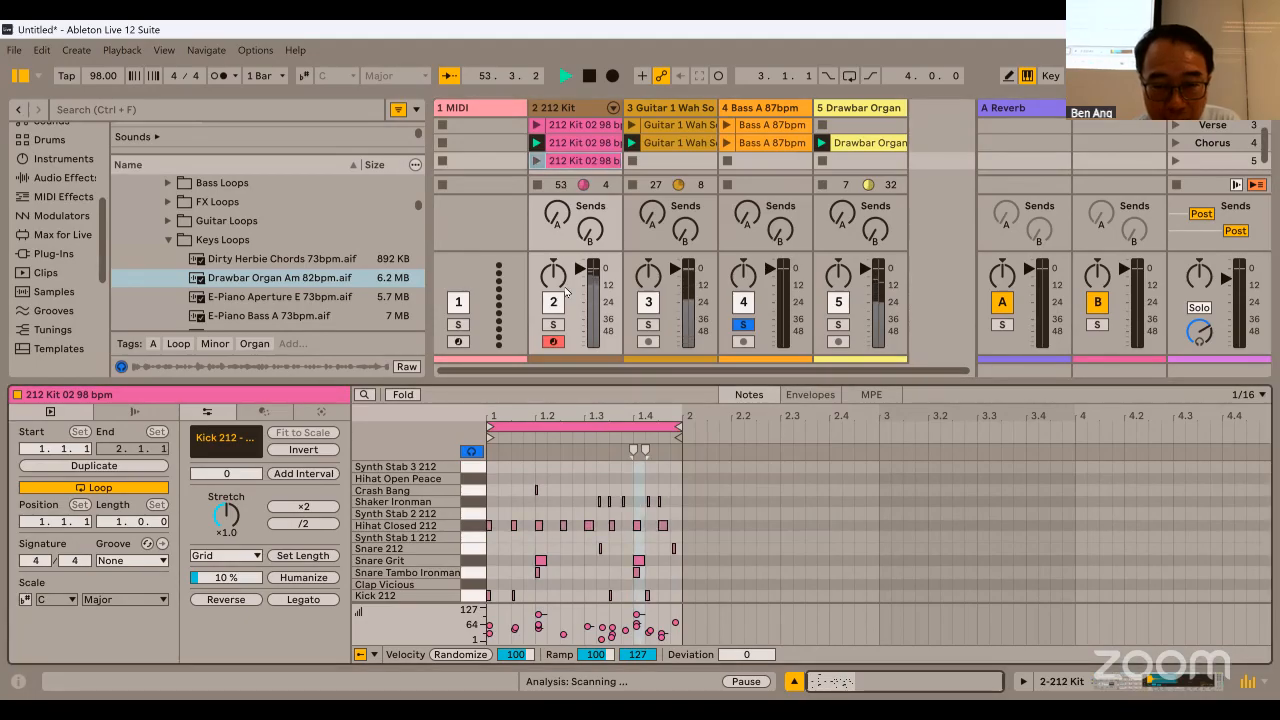
pyautogui.click(240, 601)
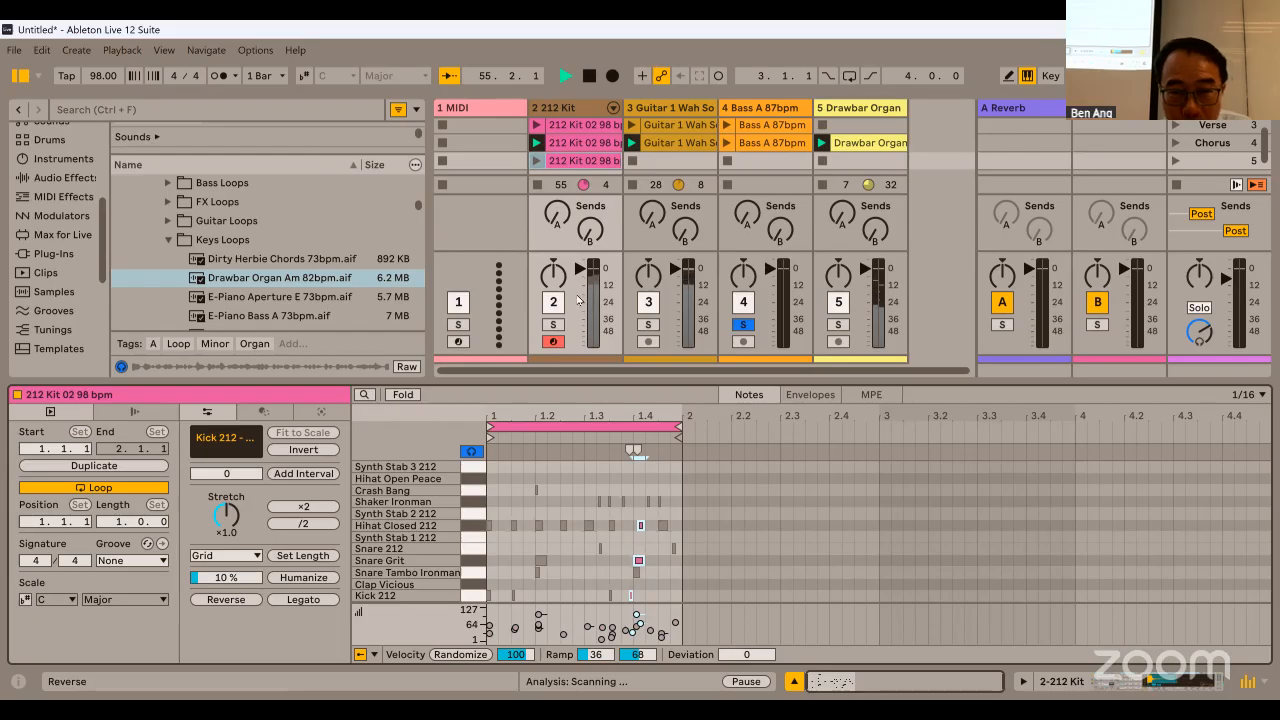
pyautogui.click(567, 484)
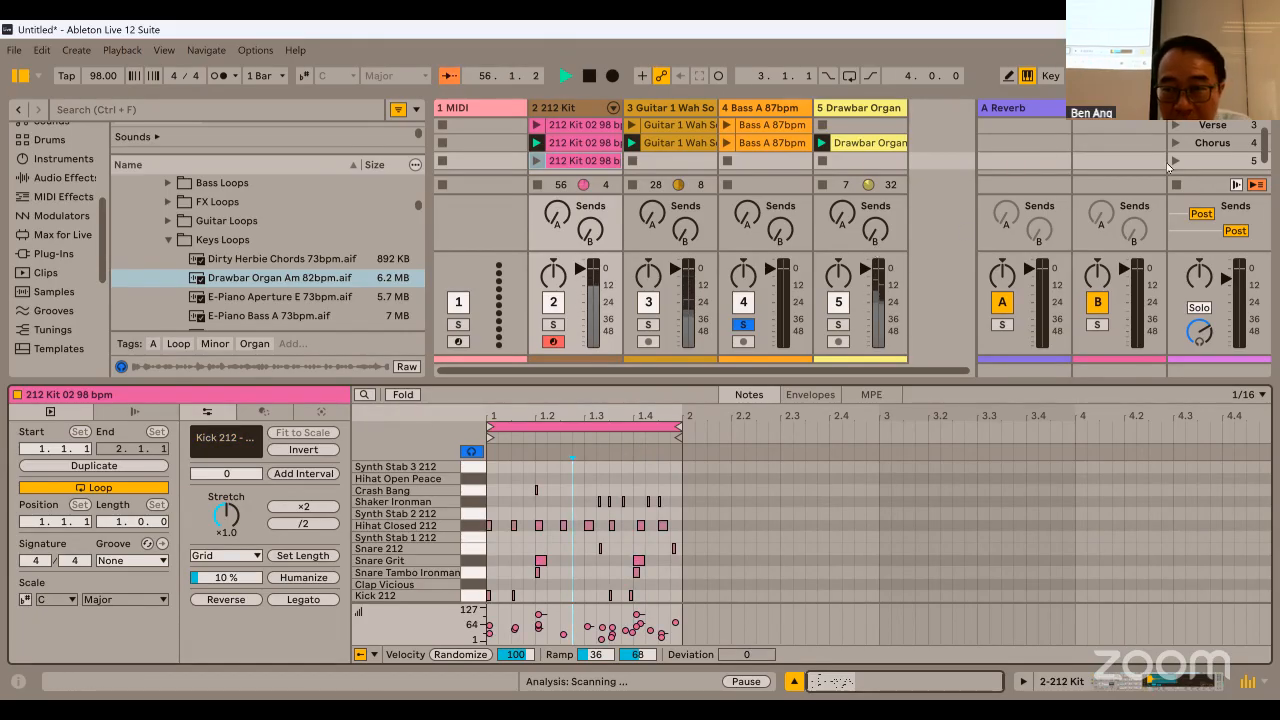
# Name scene 5 Break and duplicate the Chorus's Drawbar Organ clip into it.
pyautogui.click(1202, 161)
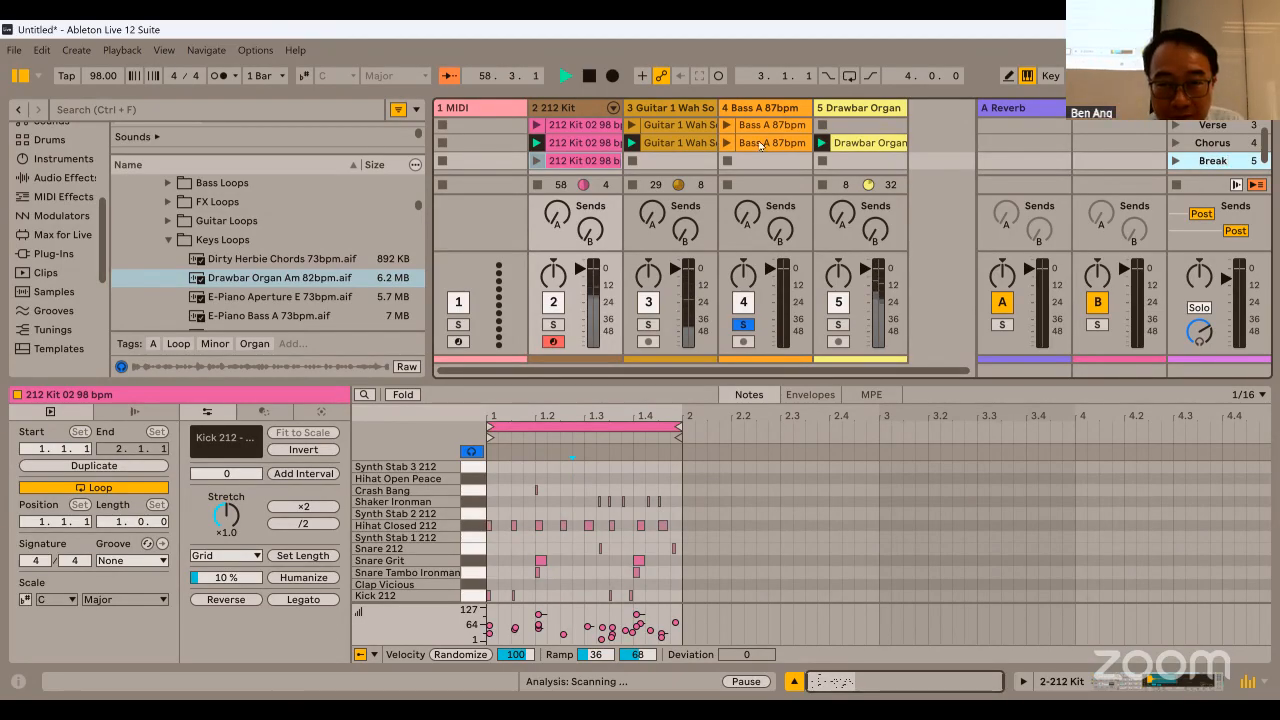
pyautogui.click(705, 142)
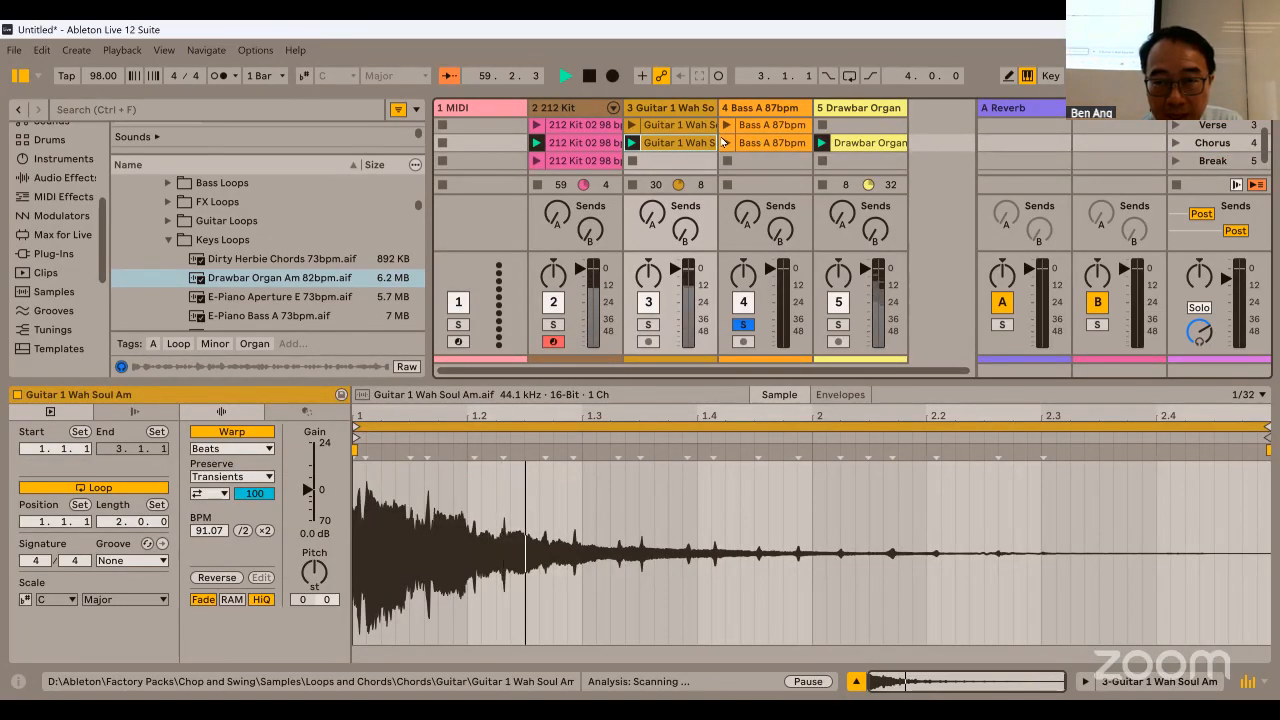
pyautogui.click(869, 143)
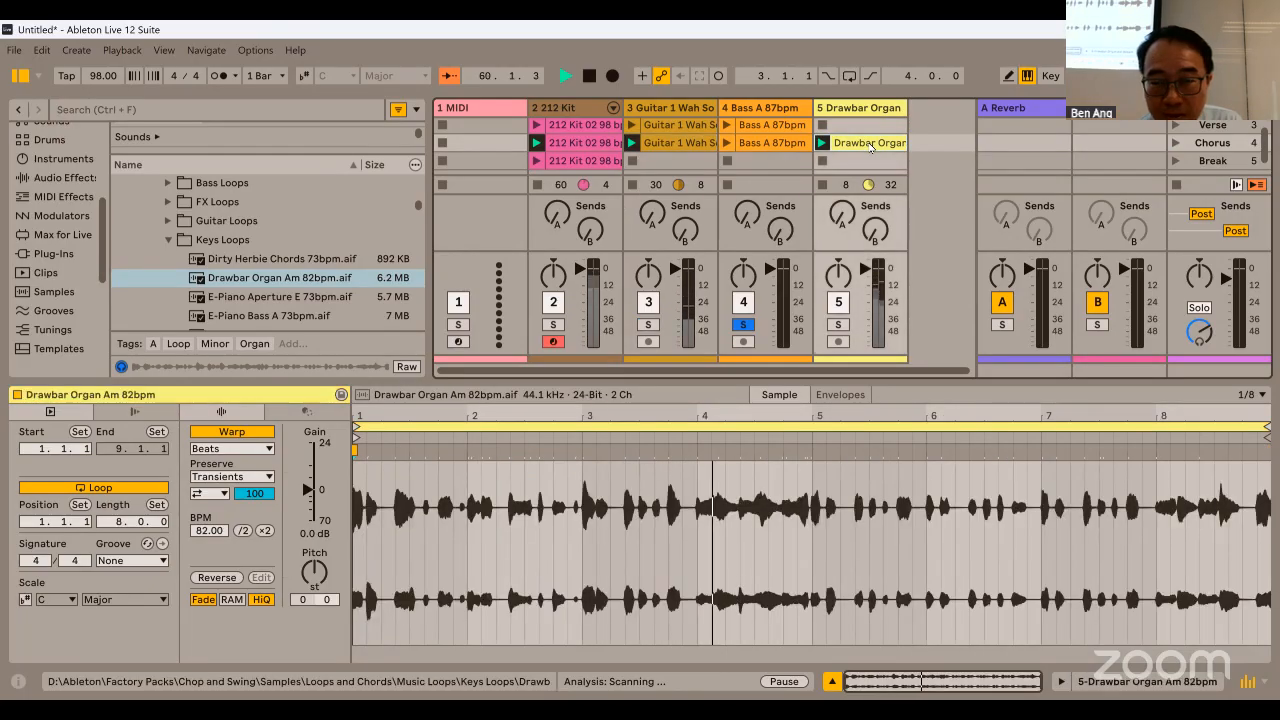
pyautogui.rightClick(869, 145)
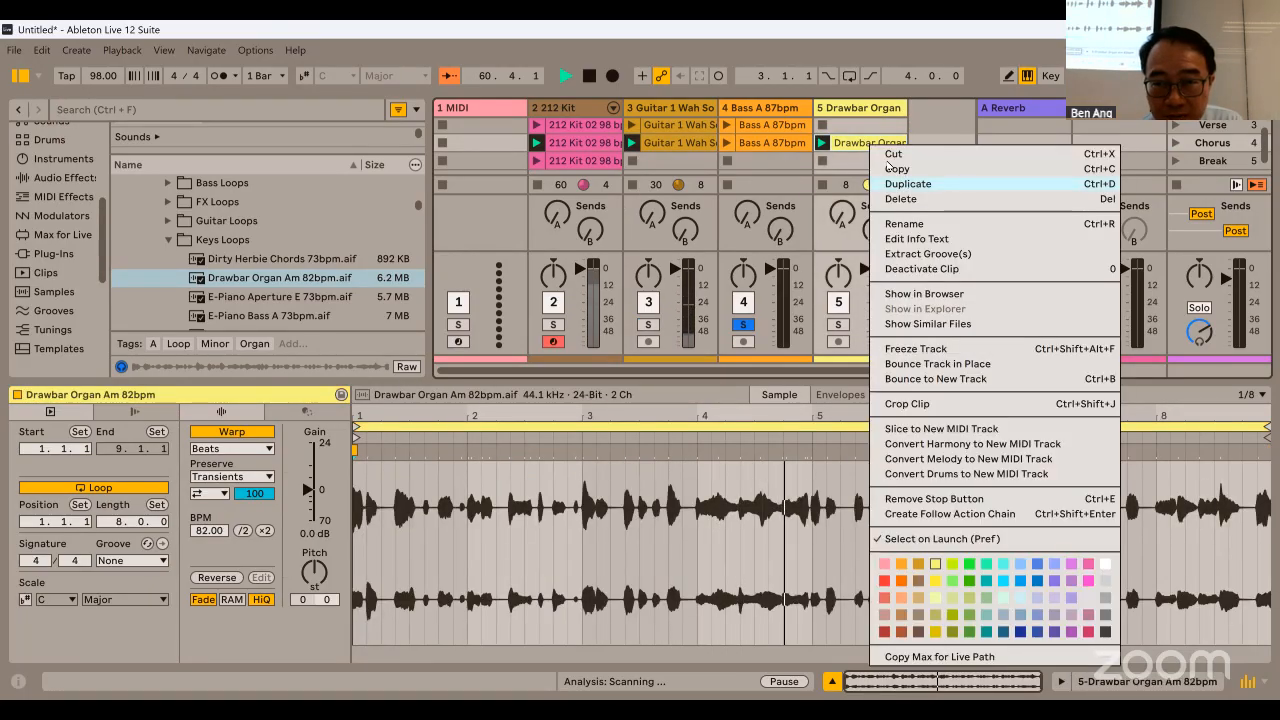
pyautogui.click(900, 184)
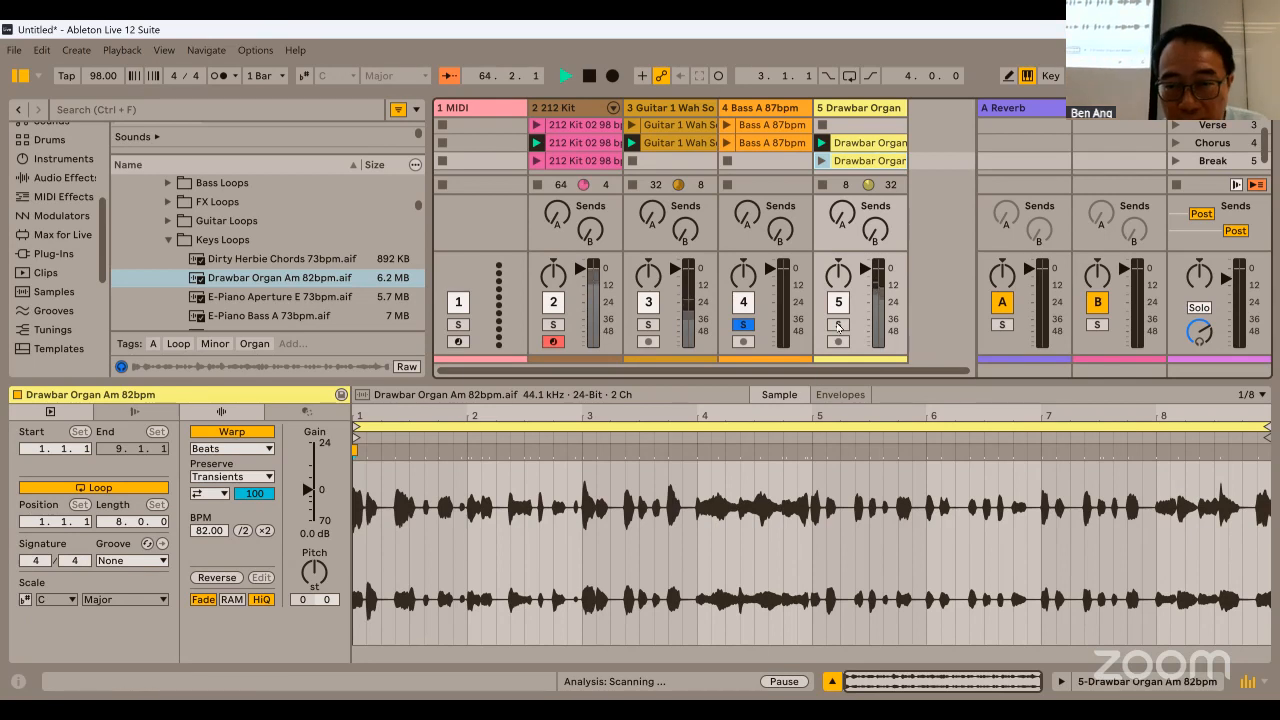
# Solo the Drawbar Organ track, play the Break's organ clip, and set its warp tempo to 41 BPM by halving.
pyautogui.click(838, 325)
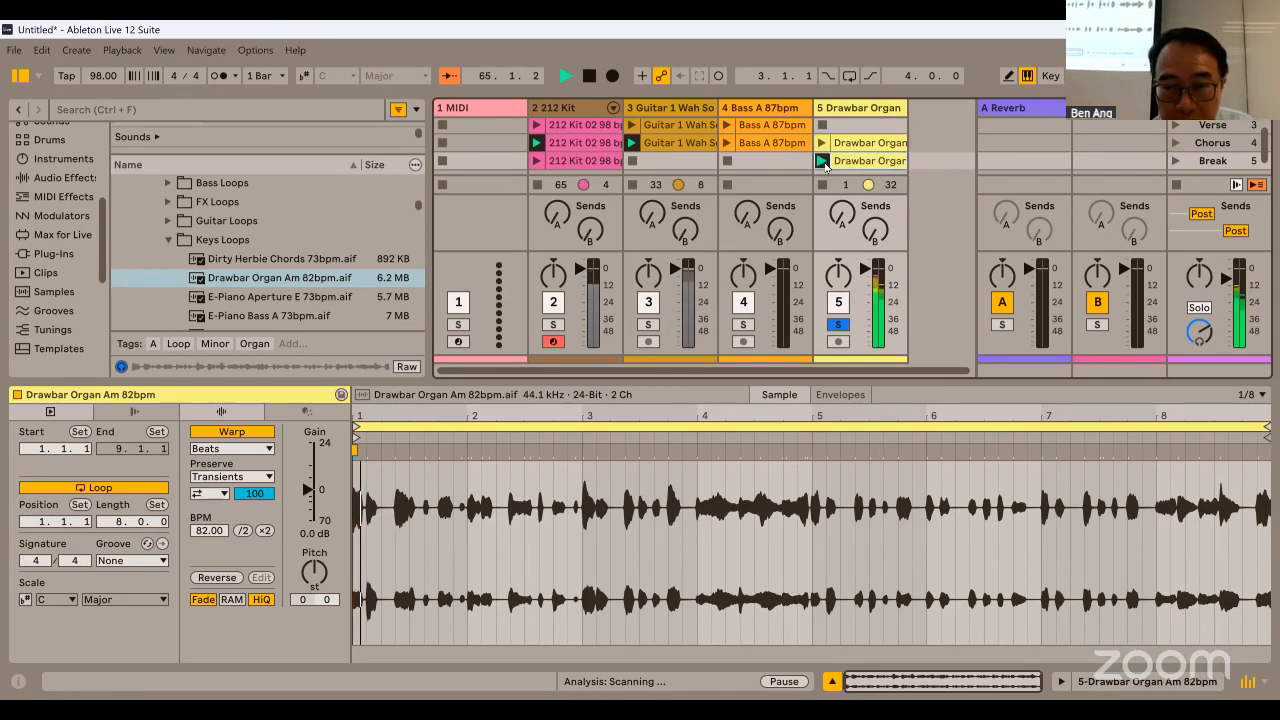
pyautogui.click(265, 530)
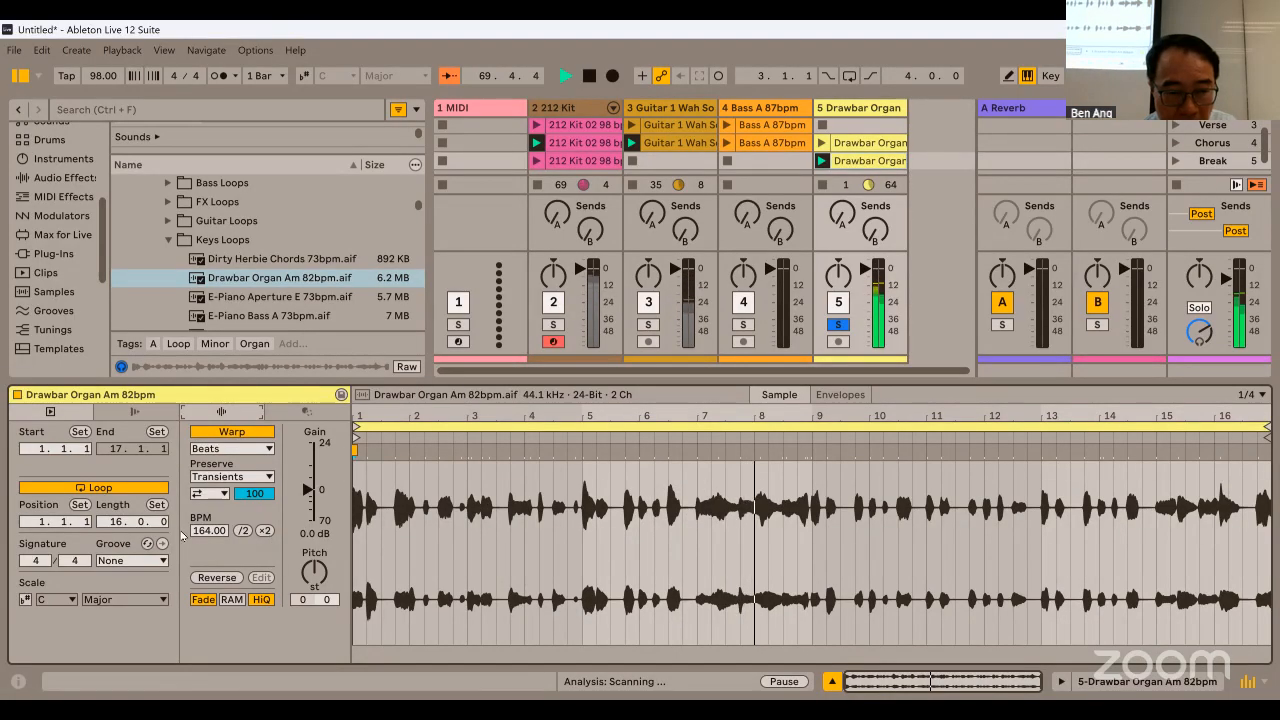
pyautogui.click(243, 530)
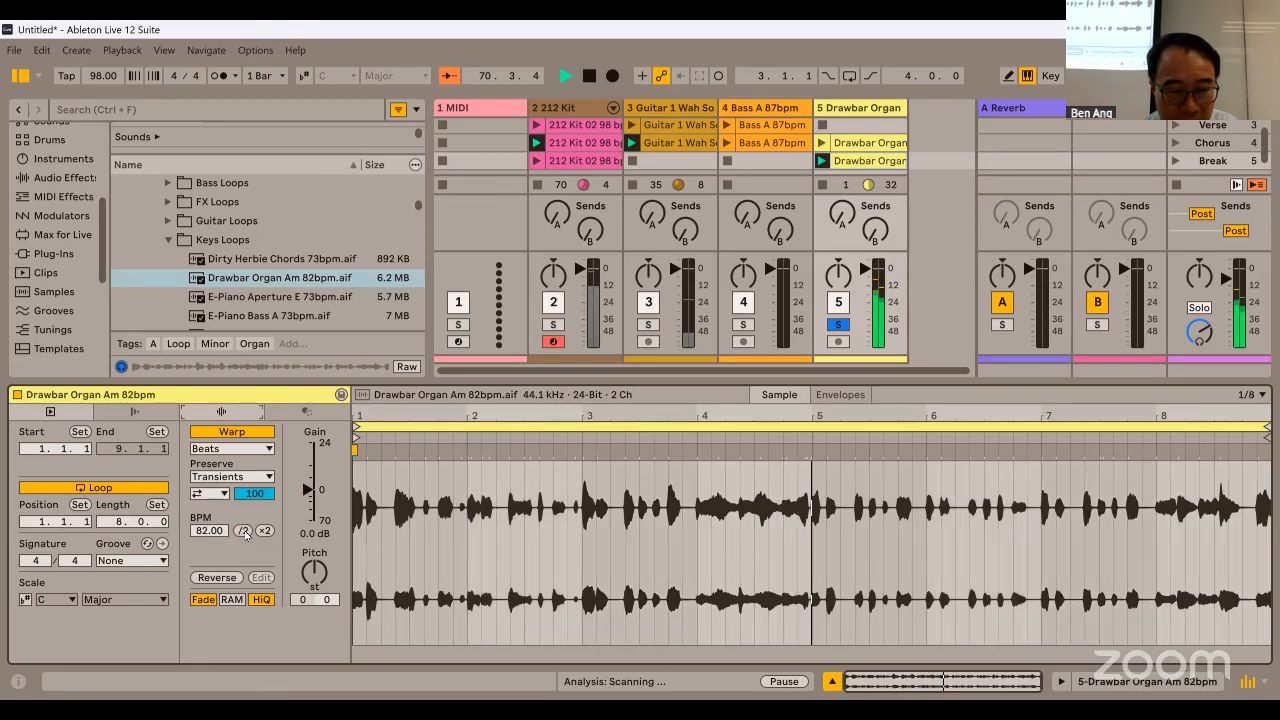
pyautogui.click(243, 530)
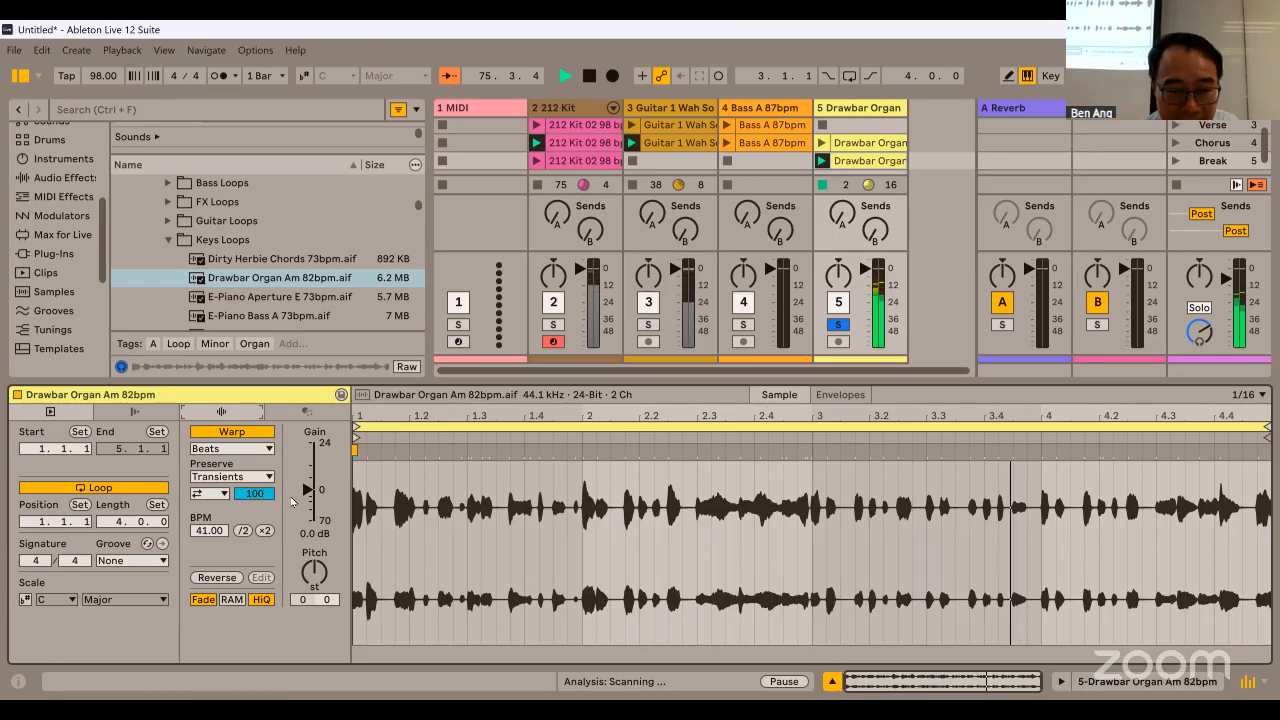
# Raise the Break organ clip's gain to 4.1 dB, replay the clip, and stop playback.
pyautogui.moveTo(305, 489); pyautogui.dragTo(307, 482)
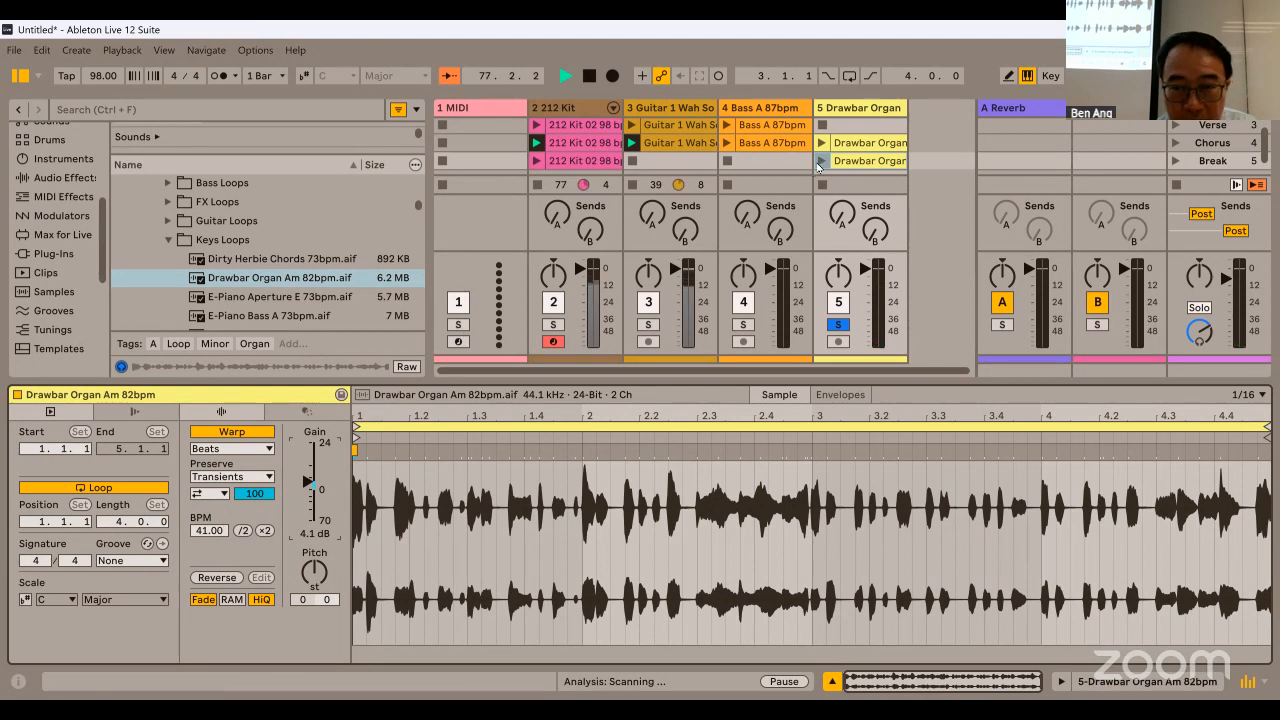
pyautogui.click(821, 162)
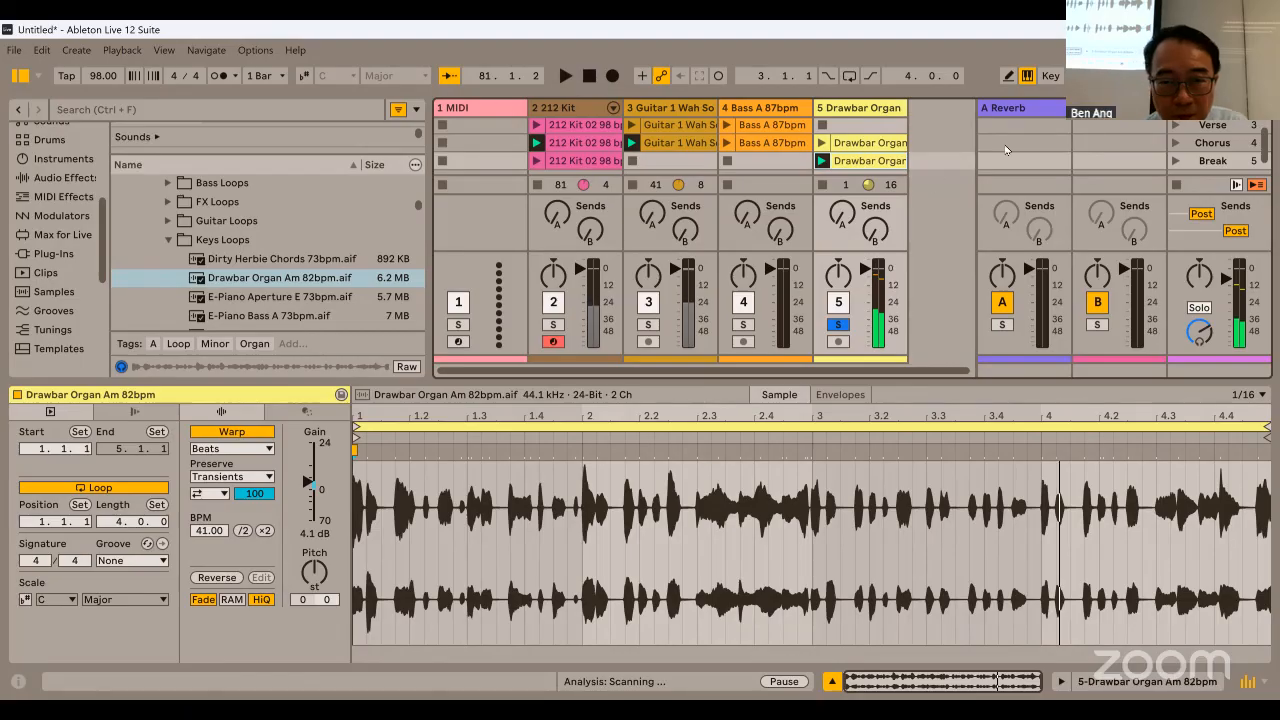
pyautogui.press('Up')
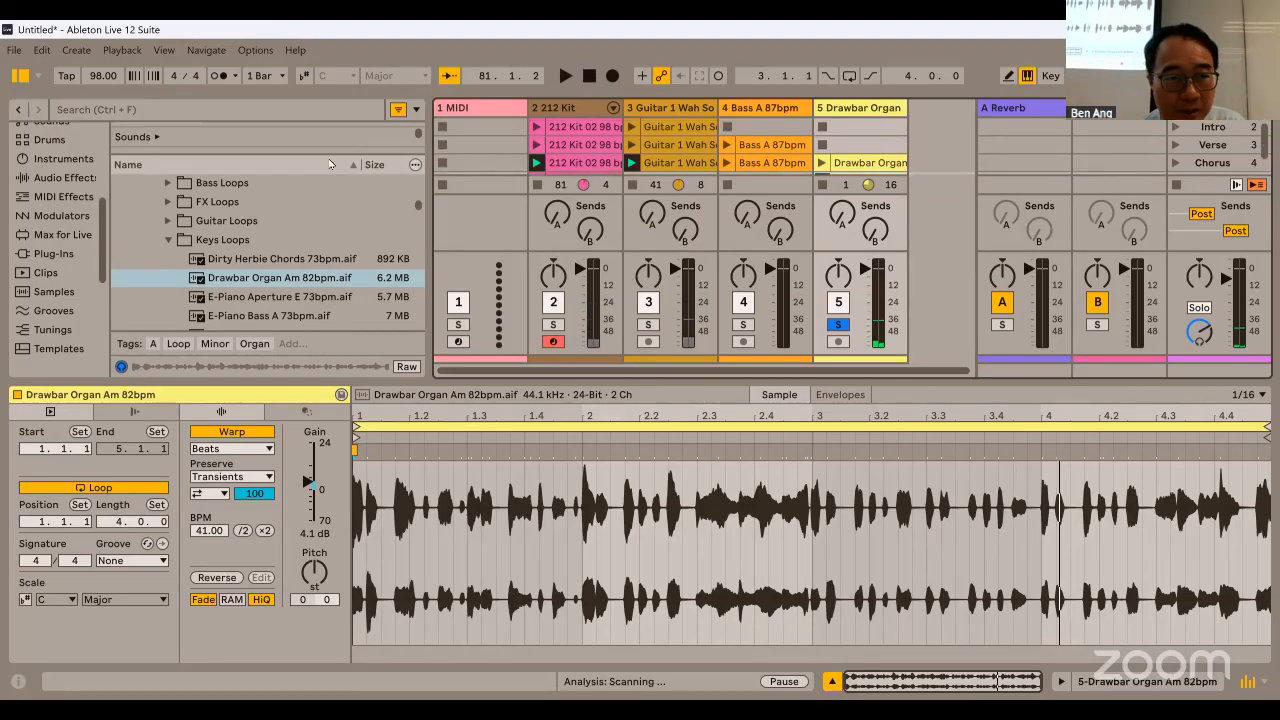
# Play the Intro scene briefly with the organ track unsoloed, and enlarge the Session View area to show the scenes together with the mixer.
pyautogui.click(298, 632)
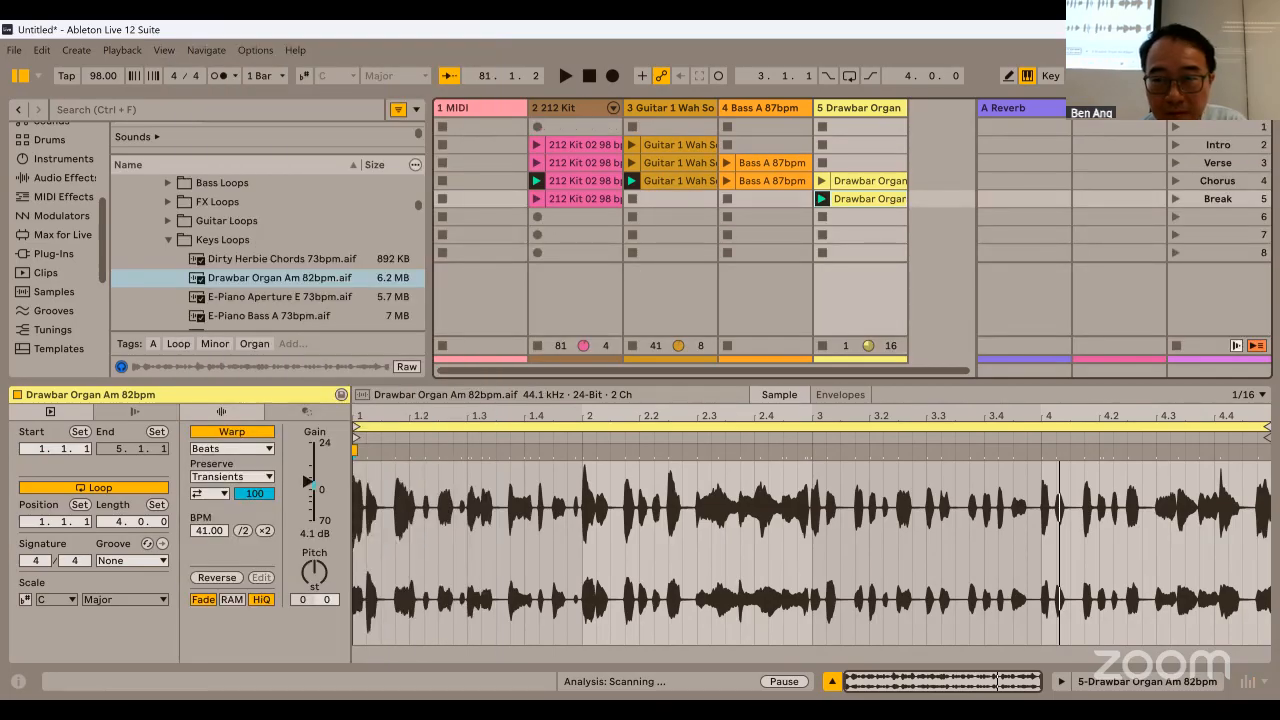
pyautogui.click(1175, 145)
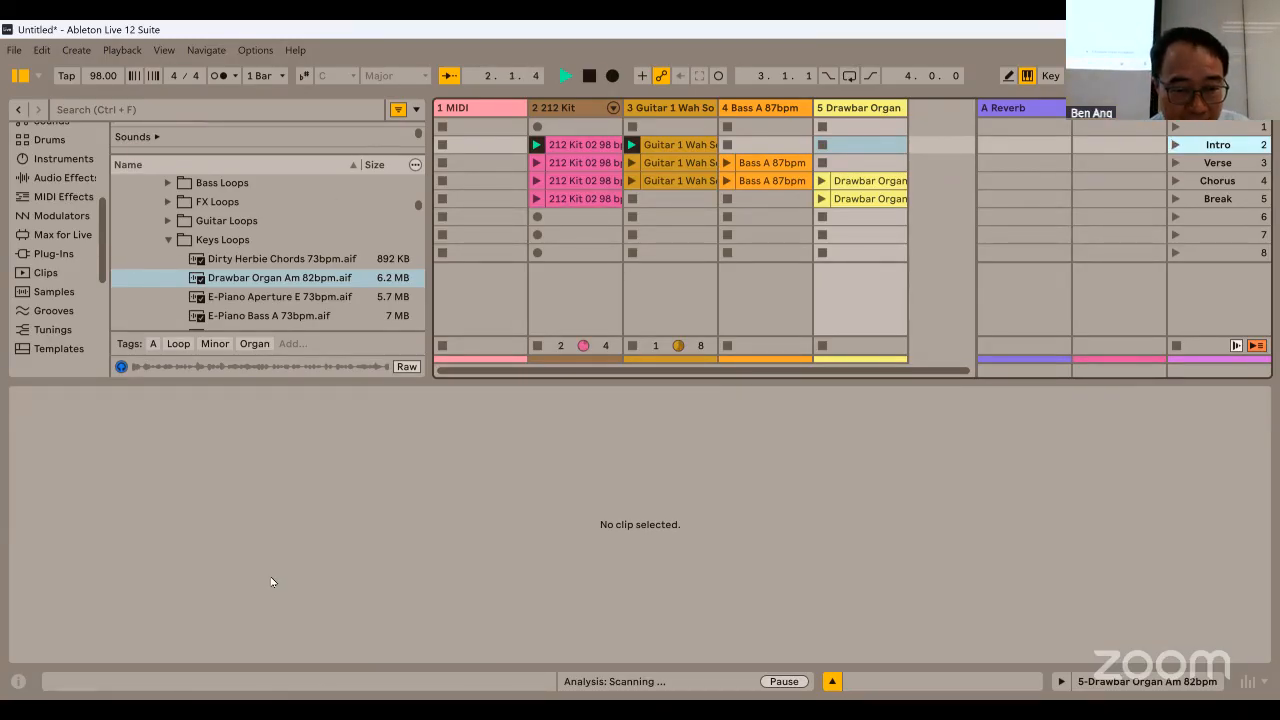
pyautogui.click(163, 50)
pyautogui.click(260, 632)
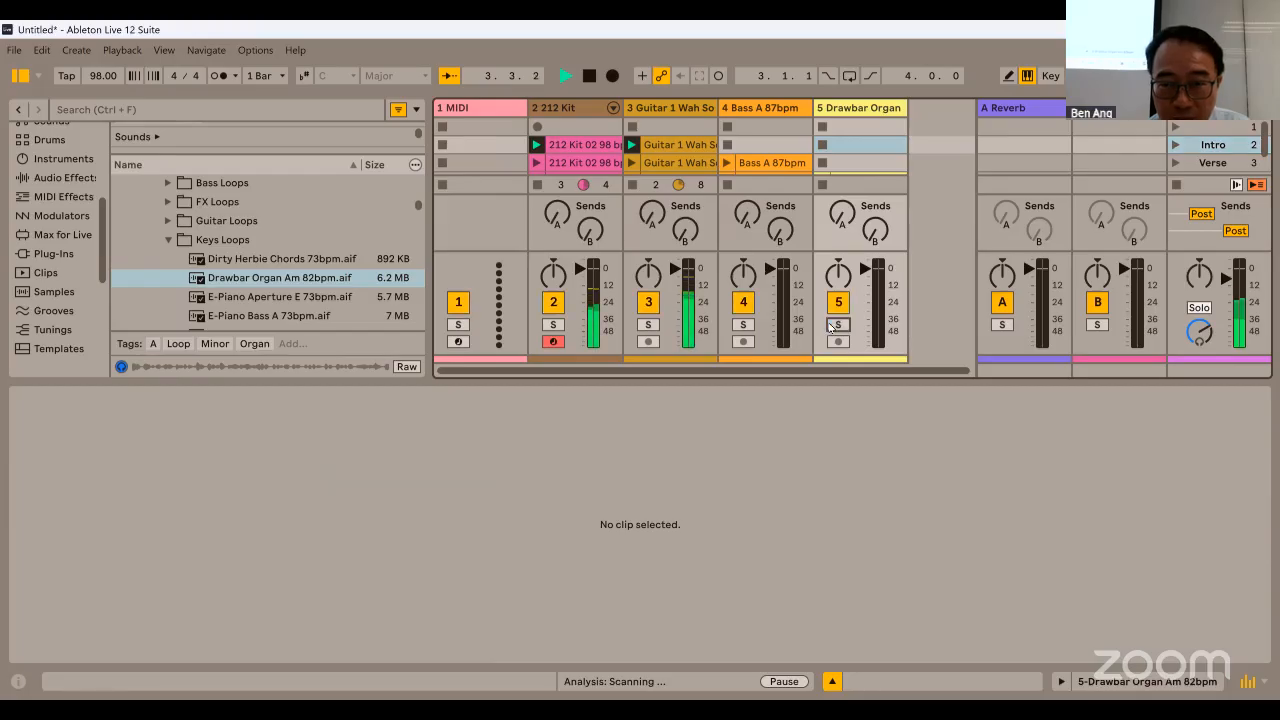
pyautogui.press('space')
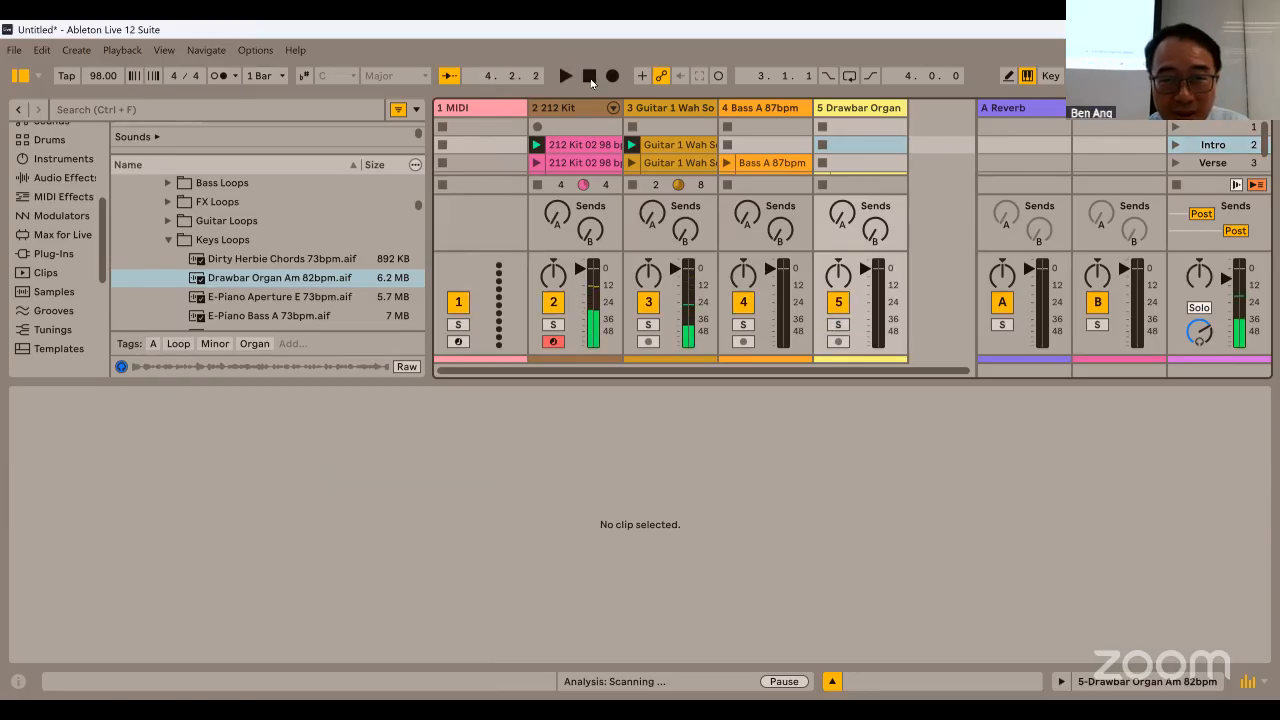
pyautogui.moveTo(783, 371); pyautogui.dragTo(804, 525)
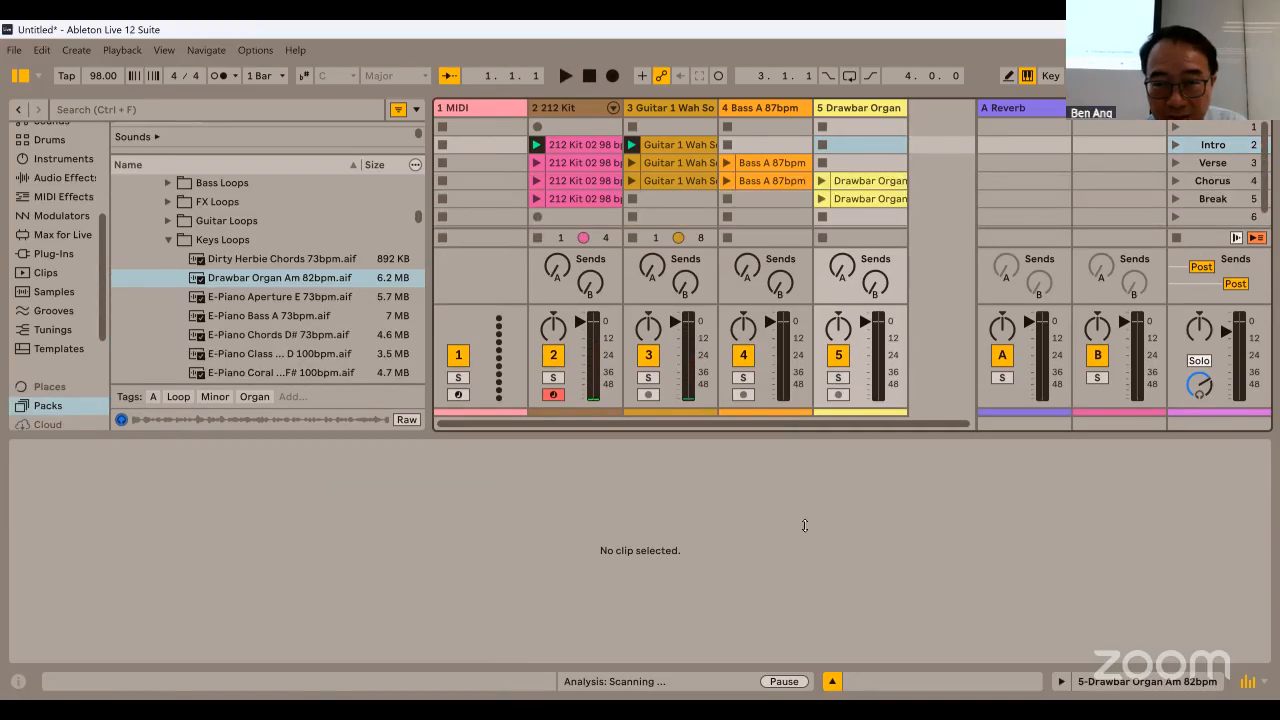
# Rehearse the song by launching the Intro, Verse, Chorus, Break and Verse scenes in order, and stop playback and all clips.
pyautogui.click(1176, 145)
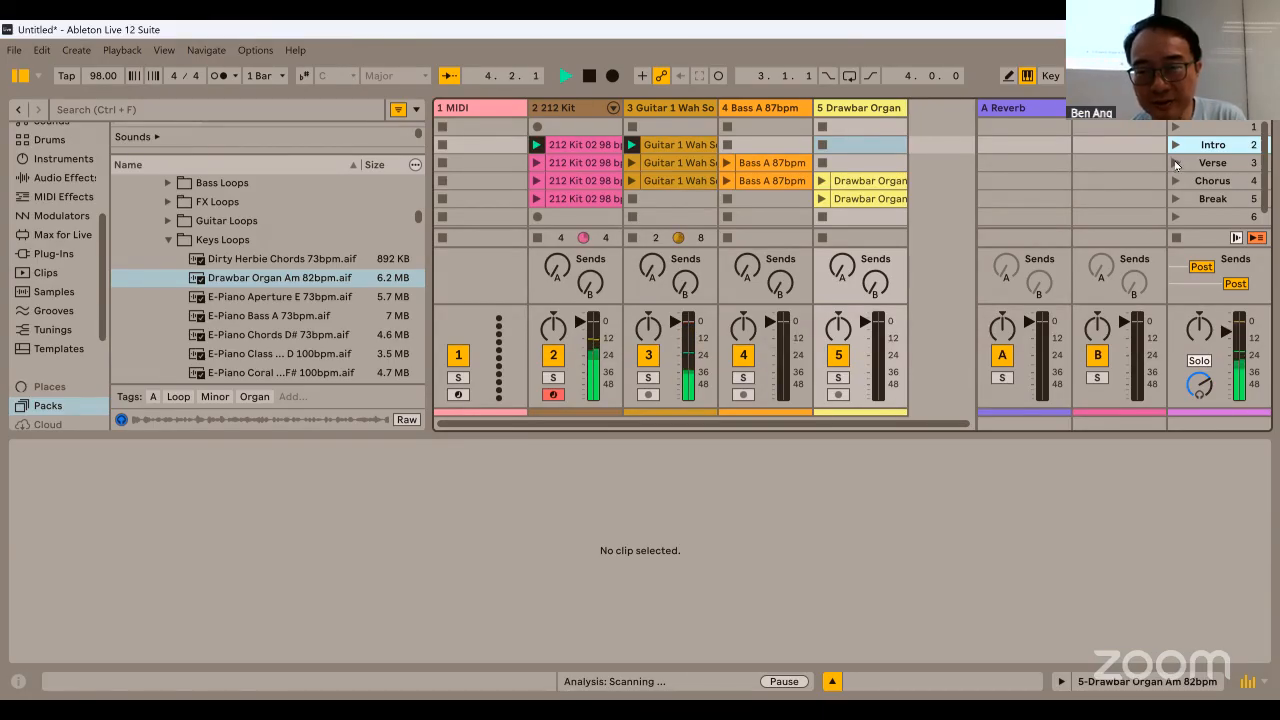
pyautogui.click(1176, 163)
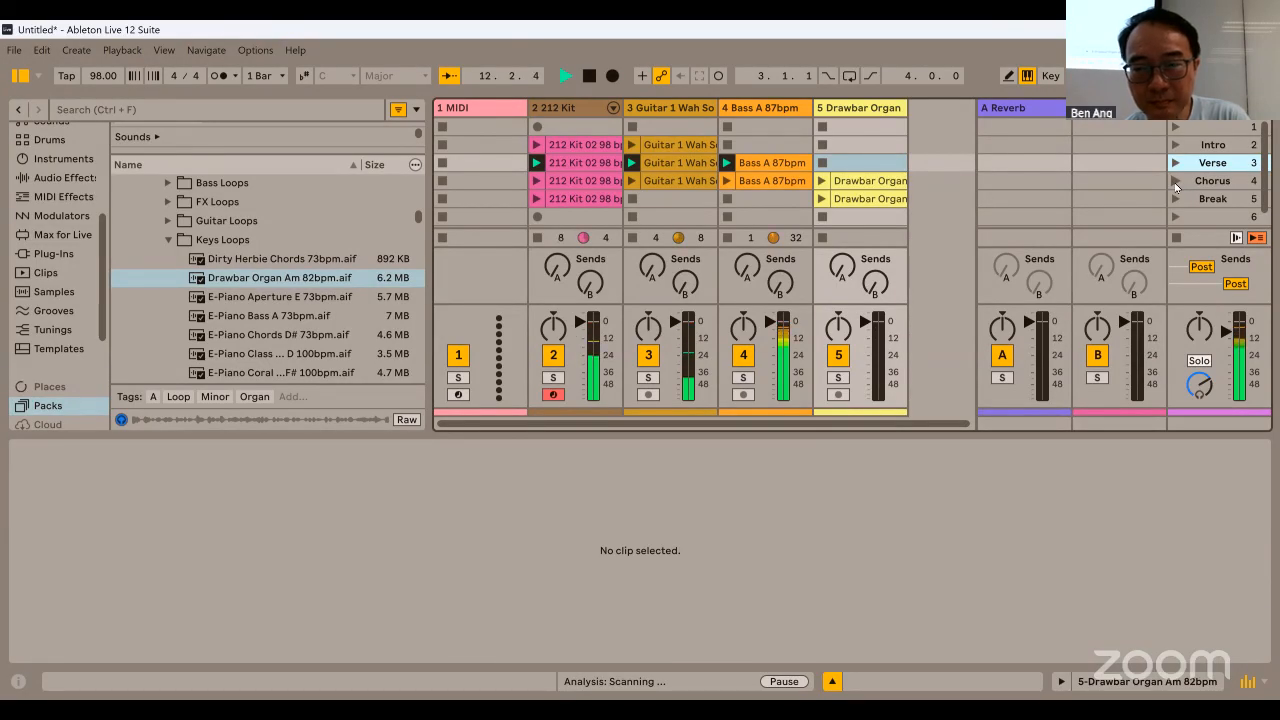
pyautogui.click(1176, 182)
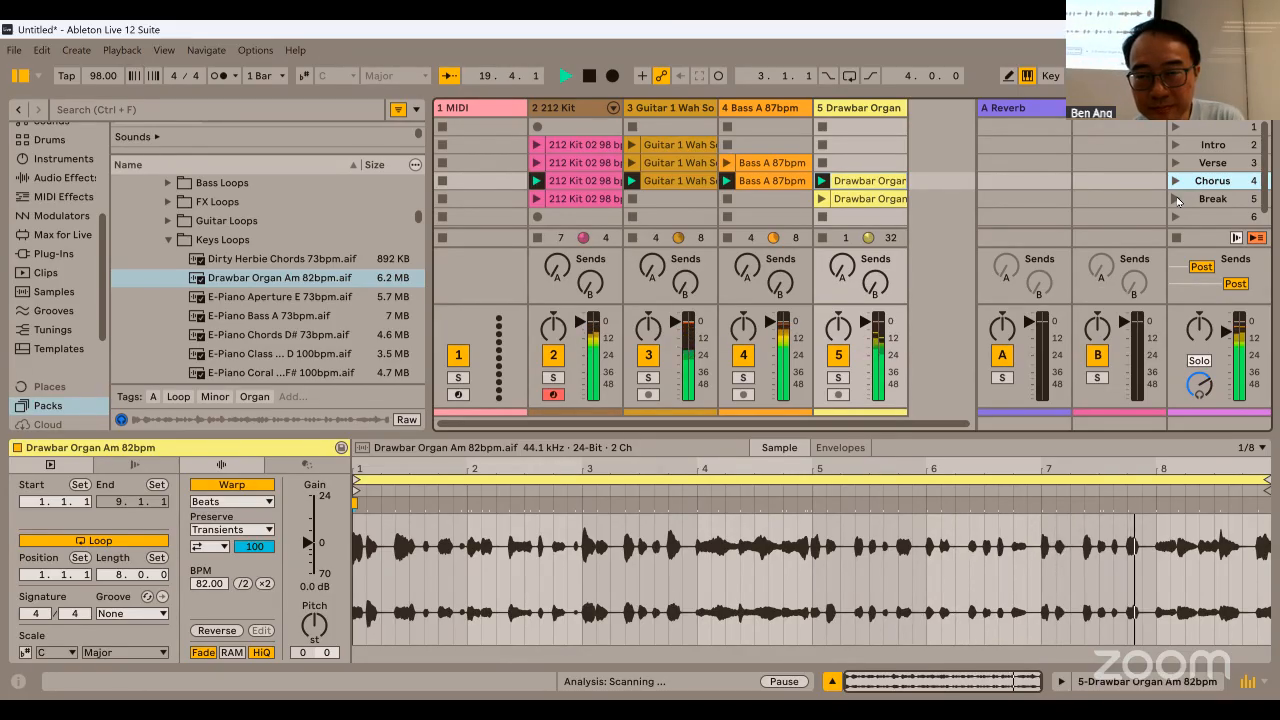
pyautogui.click(1177, 199)
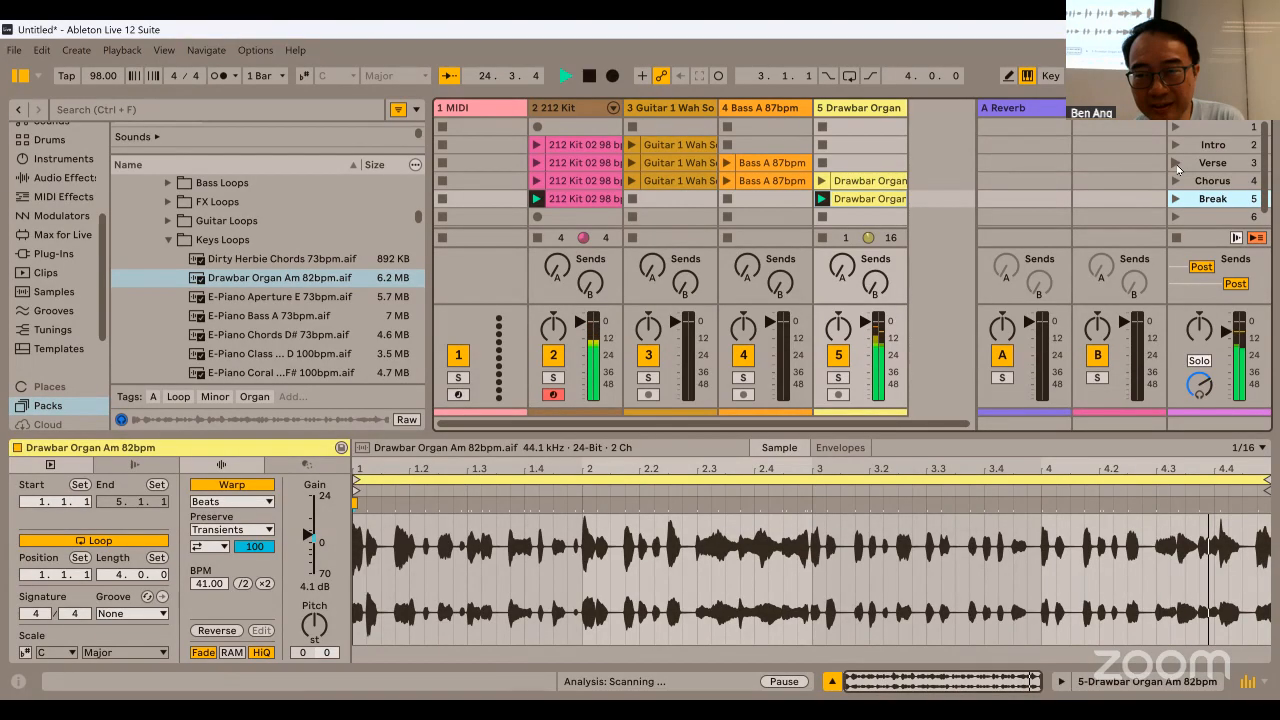
pyautogui.click(1176, 164)
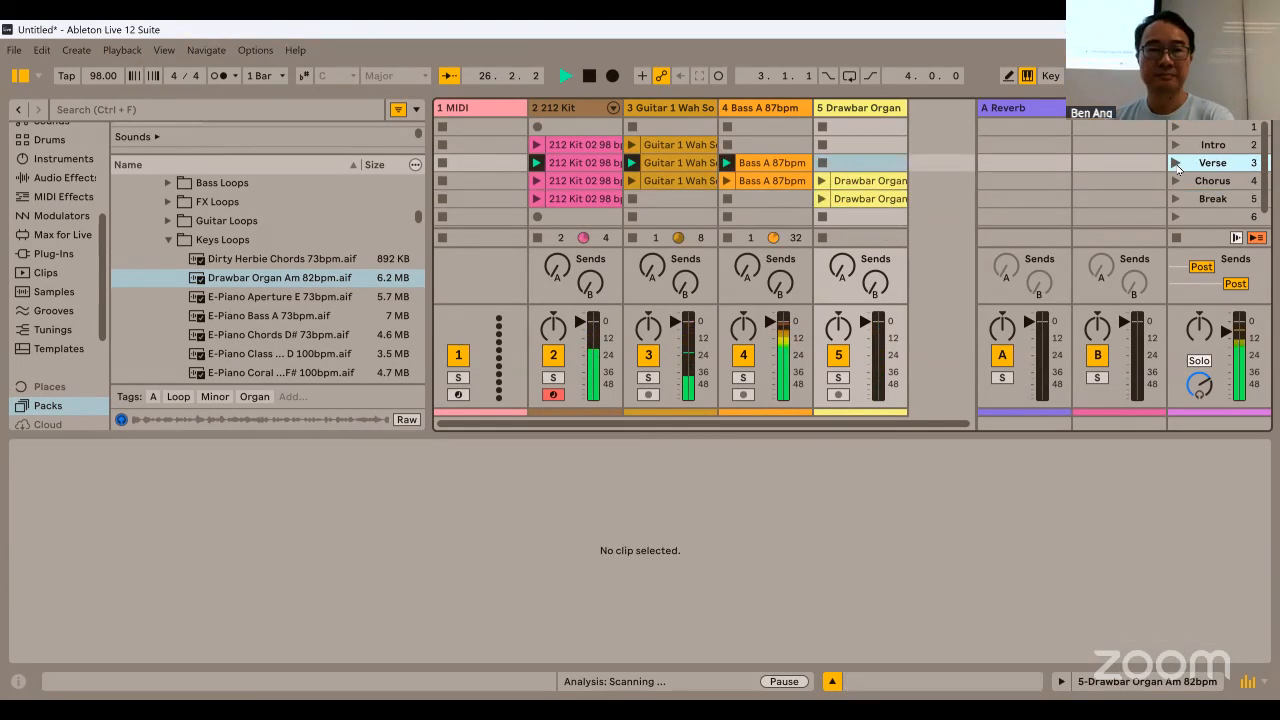
pyautogui.press('space')
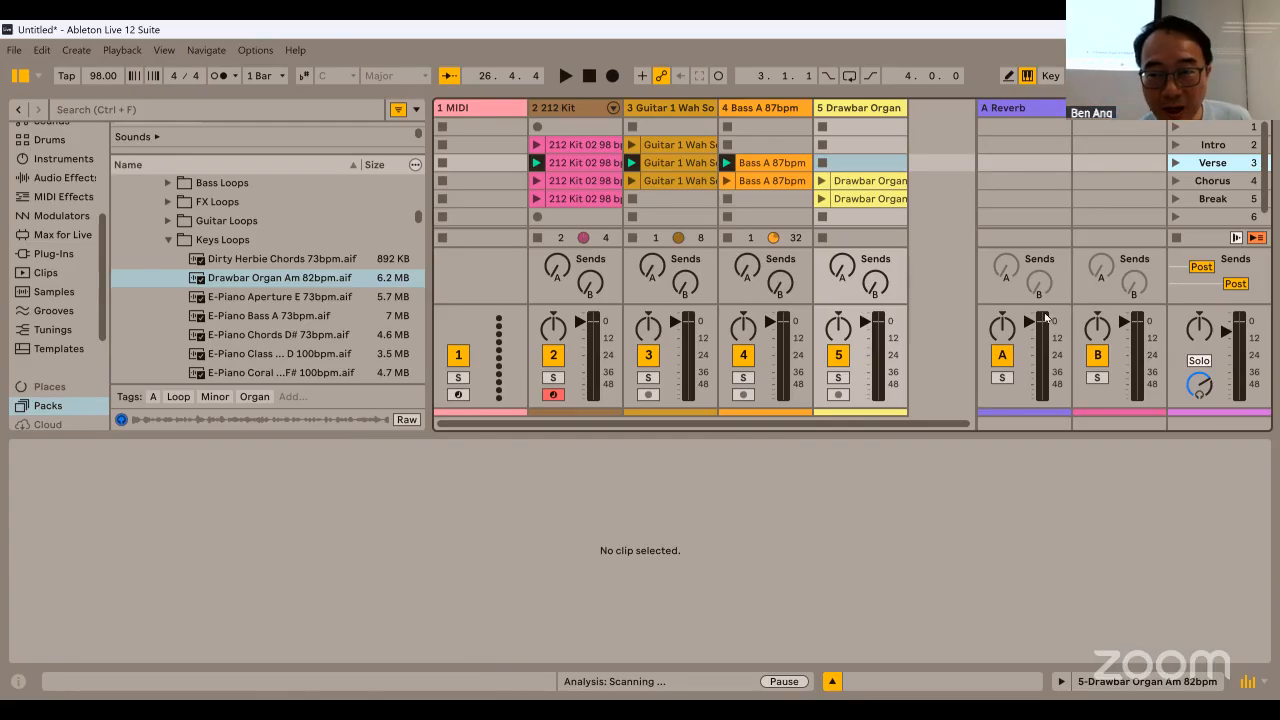
pyautogui.click(1179, 238)
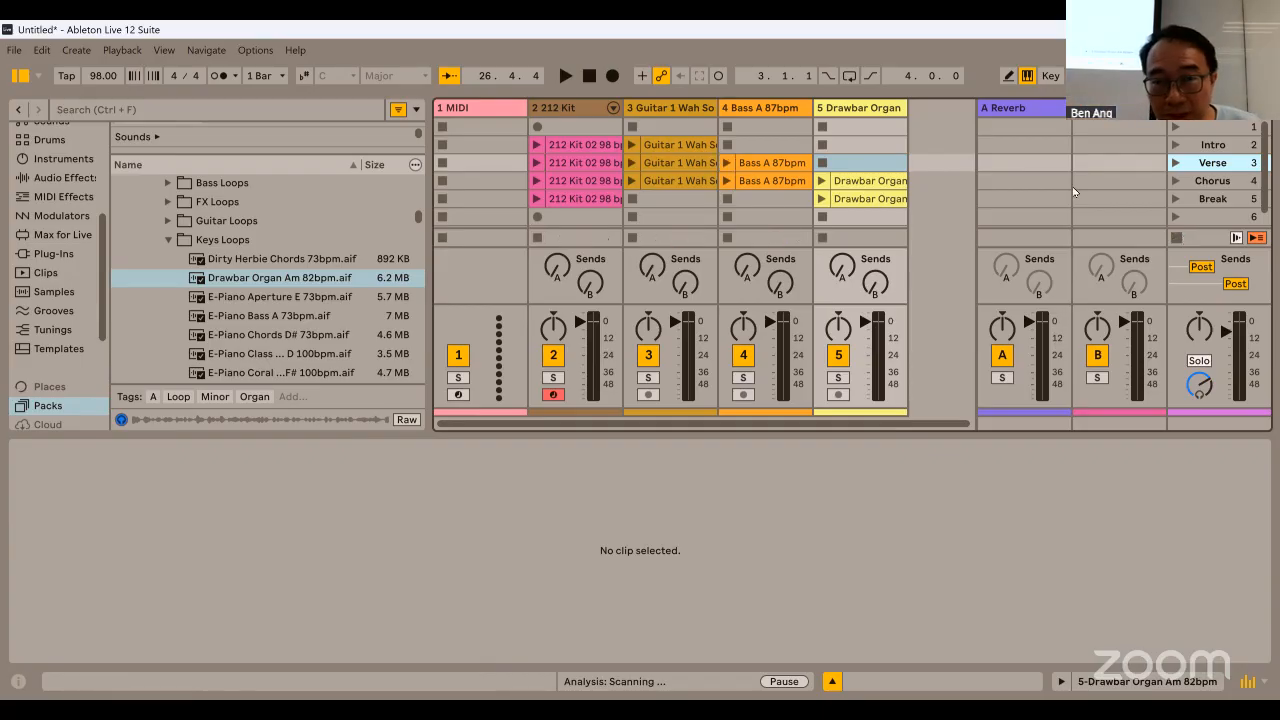
# Record a scene performance into the arrangement: Intro, Verse with the drum clip stopped before the Chorus, Chorus, Break and Verse, and stop recording.
pyautogui.click(613, 76)
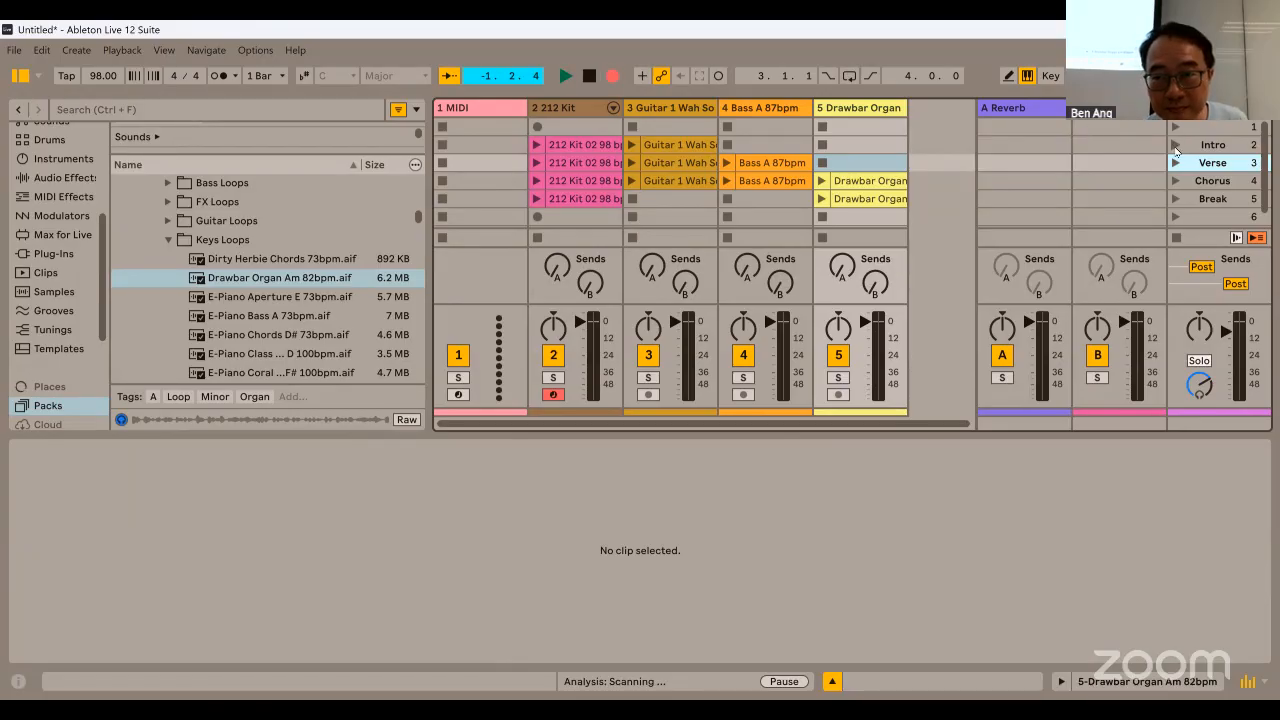
pyautogui.click(1176, 145)
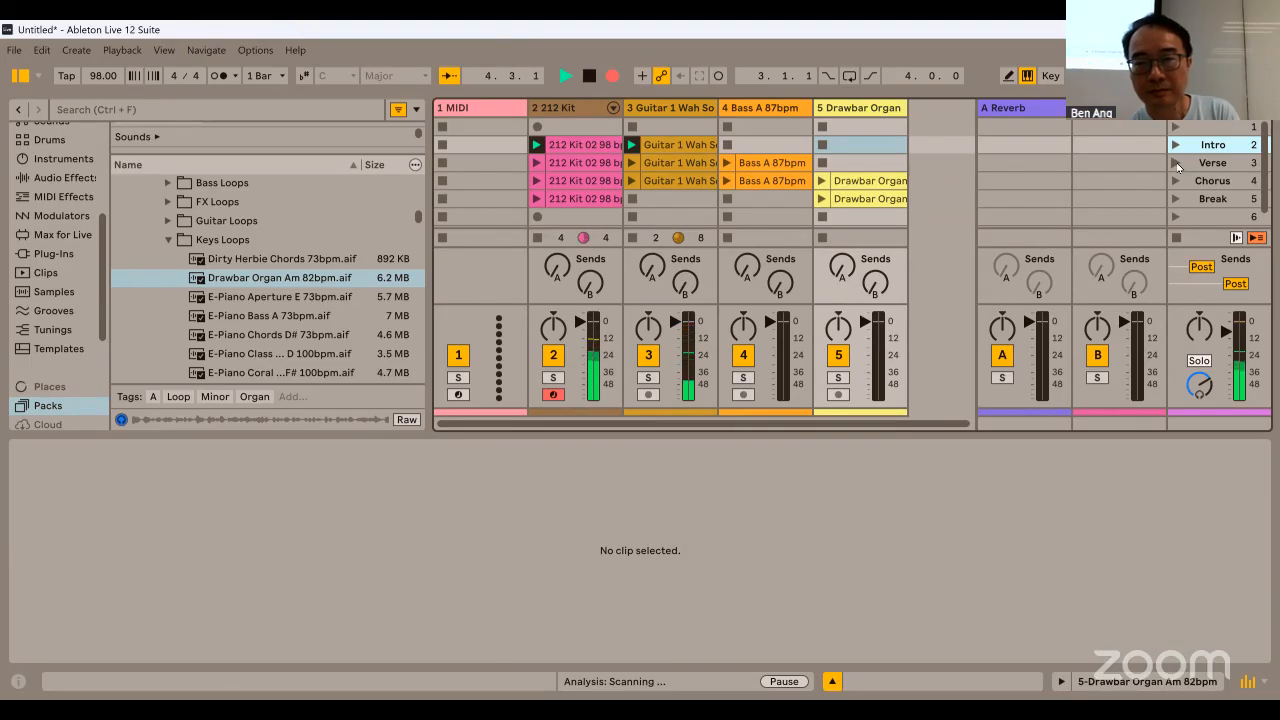
pyautogui.click(1177, 165)
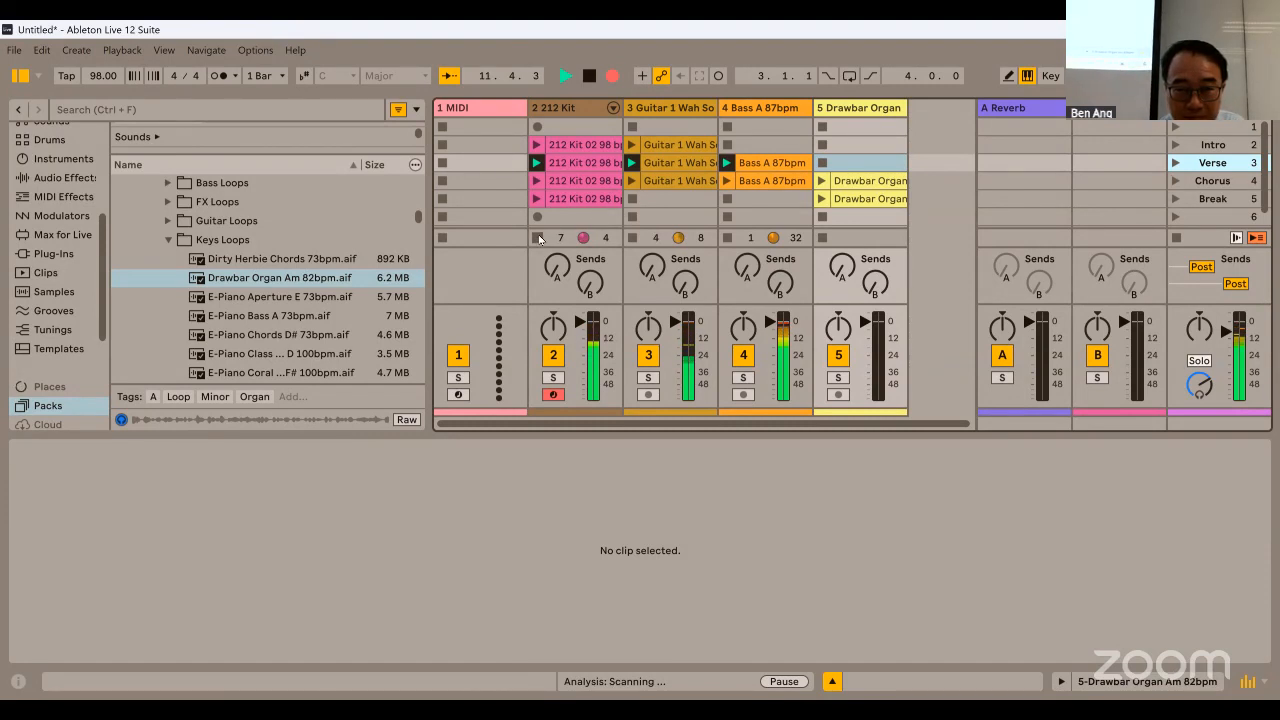
pyautogui.click(539, 238)
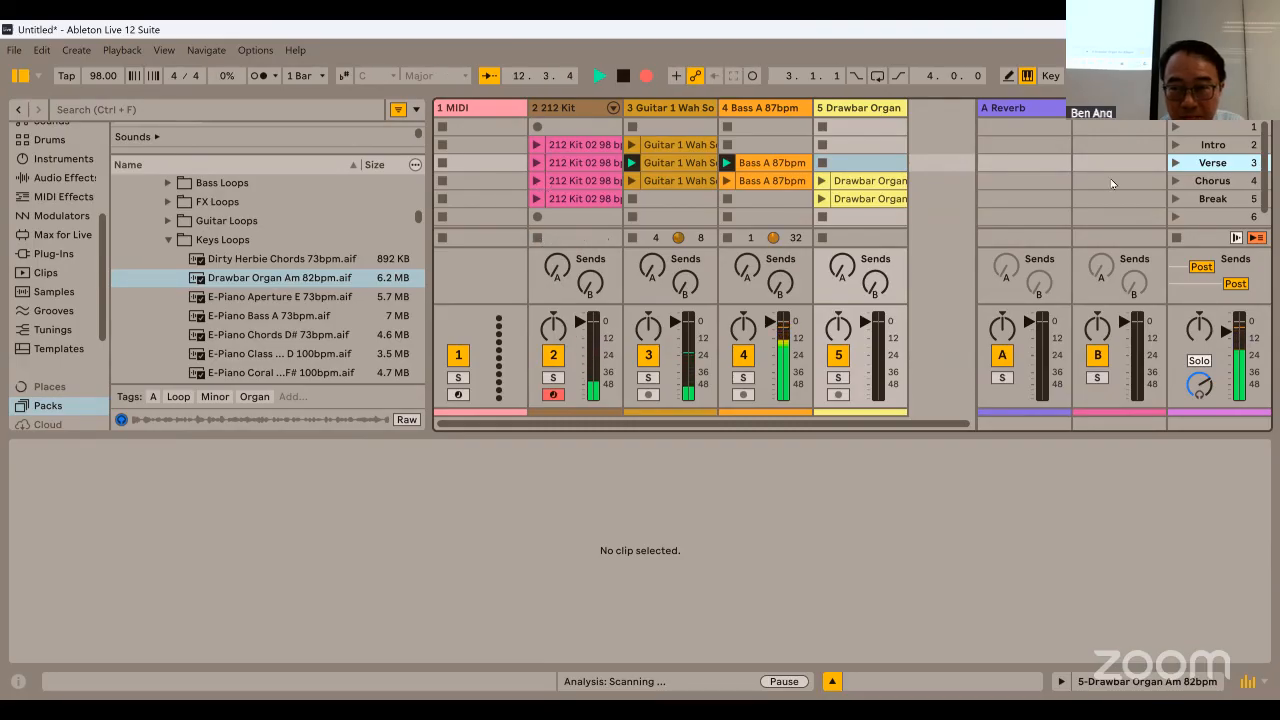
pyautogui.click(1177, 182)
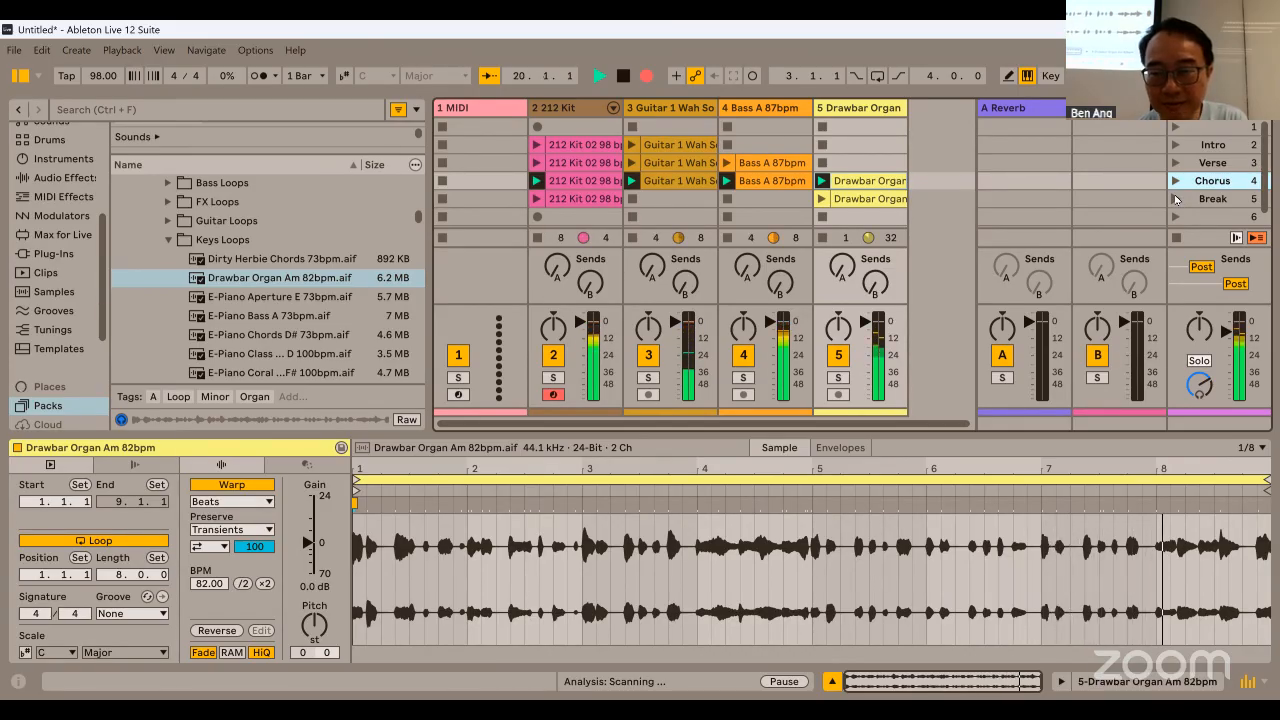
pyautogui.click(1176, 199)
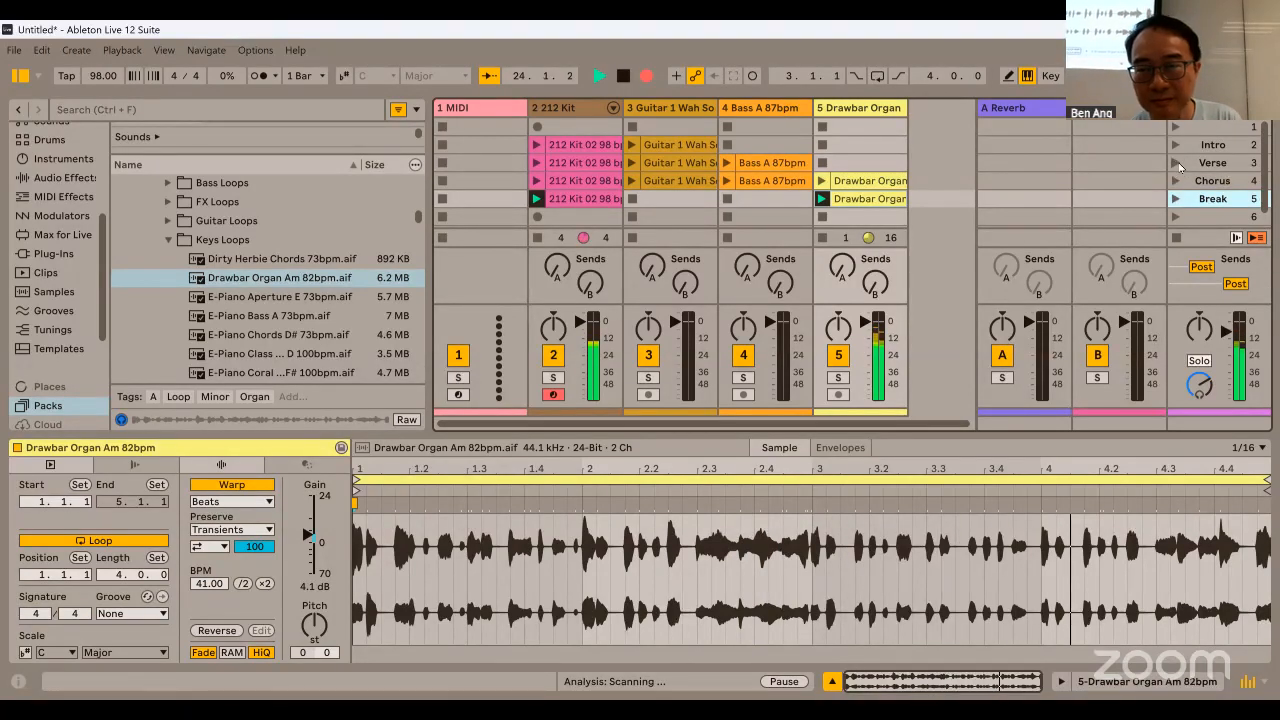
pyautogui.click(1177, 163)
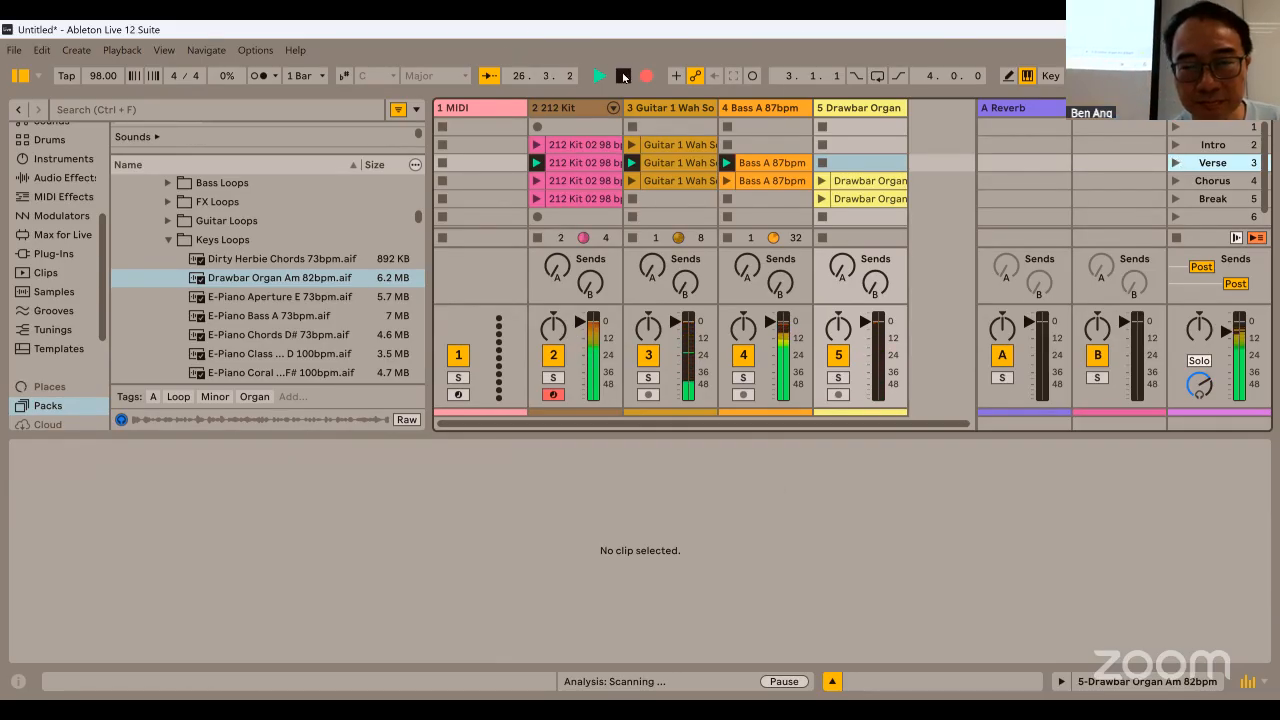
pyautogui.click(624, 77)
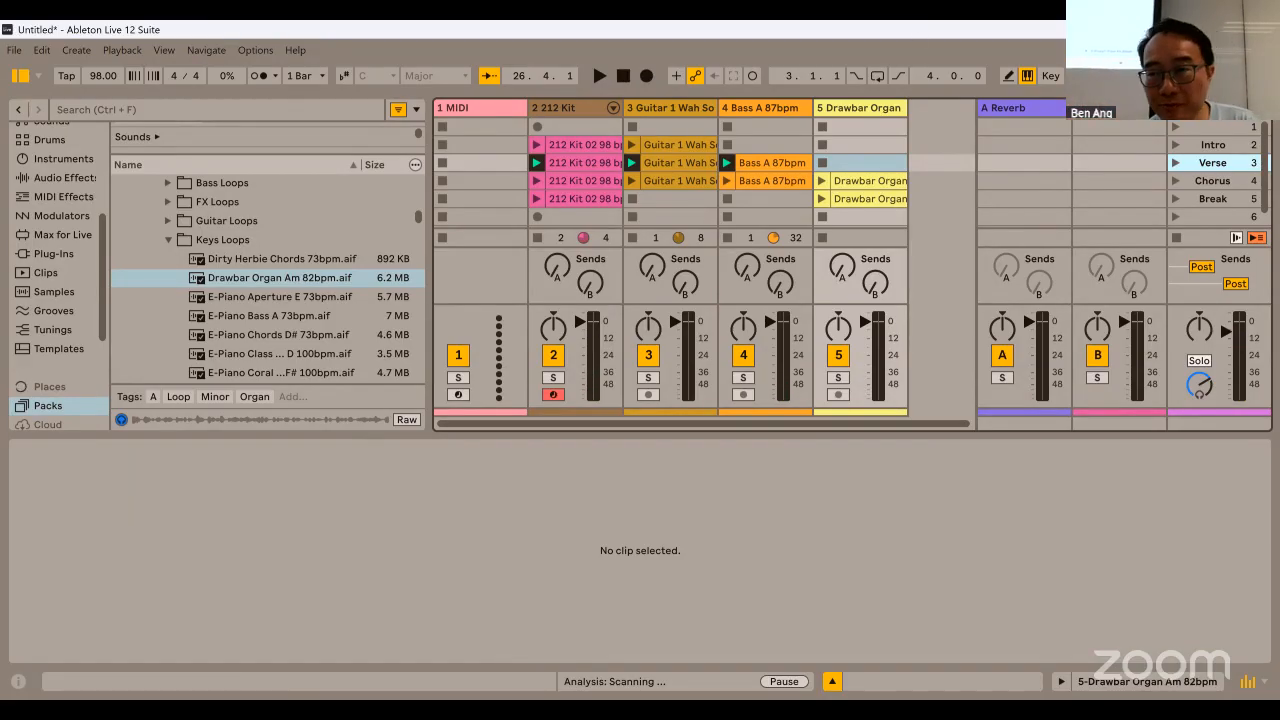
# Show the recorded performance in the Arrangement View and fold the organ, bass, guitar, 212 Kit and MIDI tracks to compact rows.
pyautogui.press('Tab')
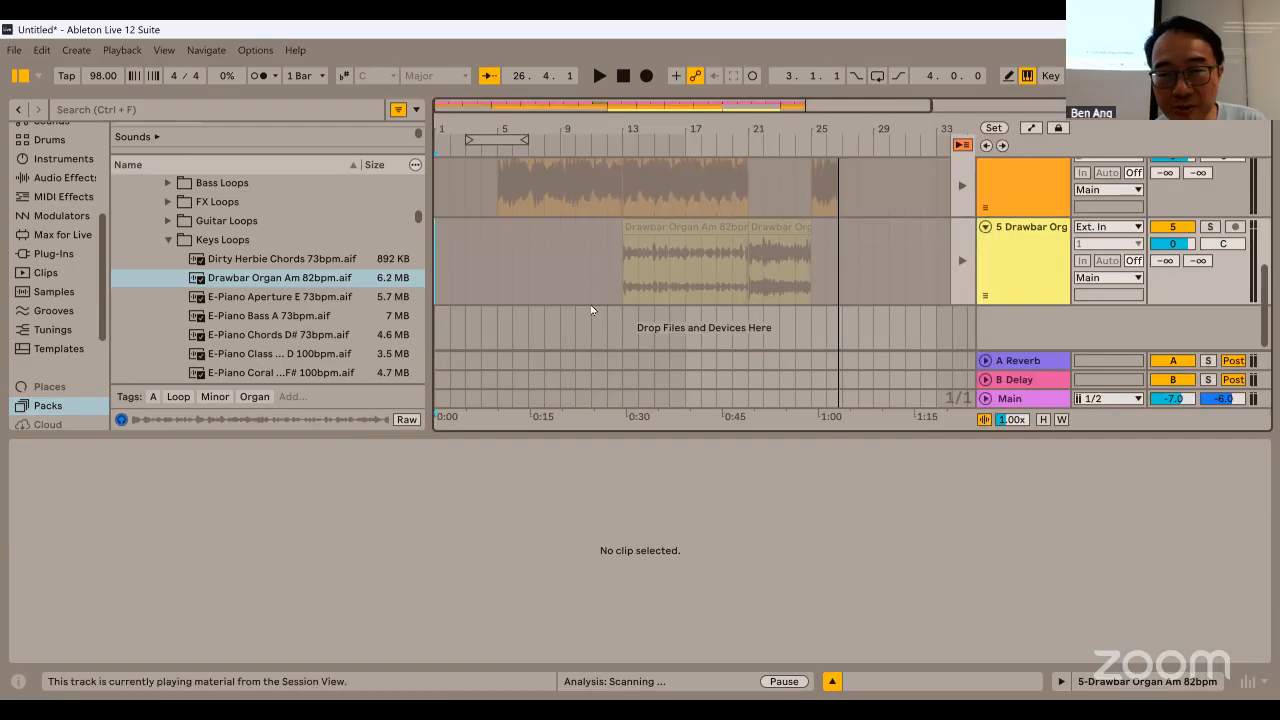
pyautogui.click(985, 227)
pyautogui.scroll(2, 987, 229)
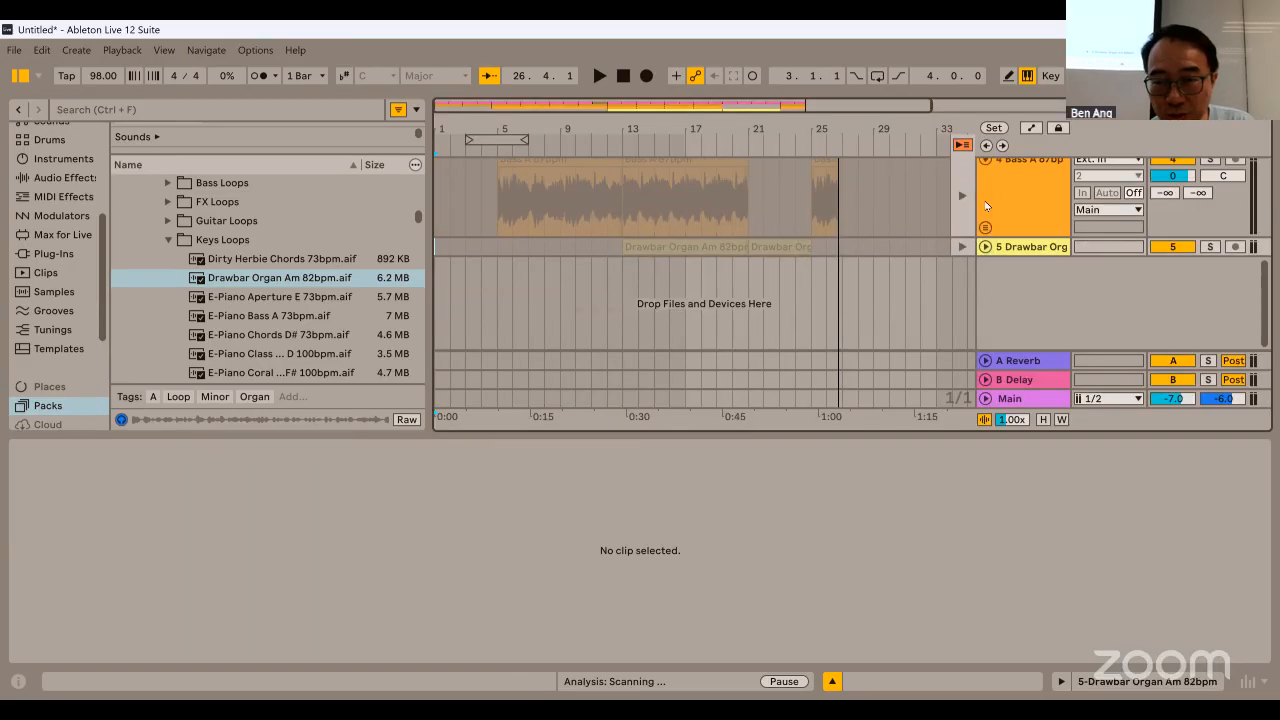
pyautogui.click(985, 178)
pyautogui.scroll(2, 985, 186)
pyautogui.scroll(3, 985, 190)
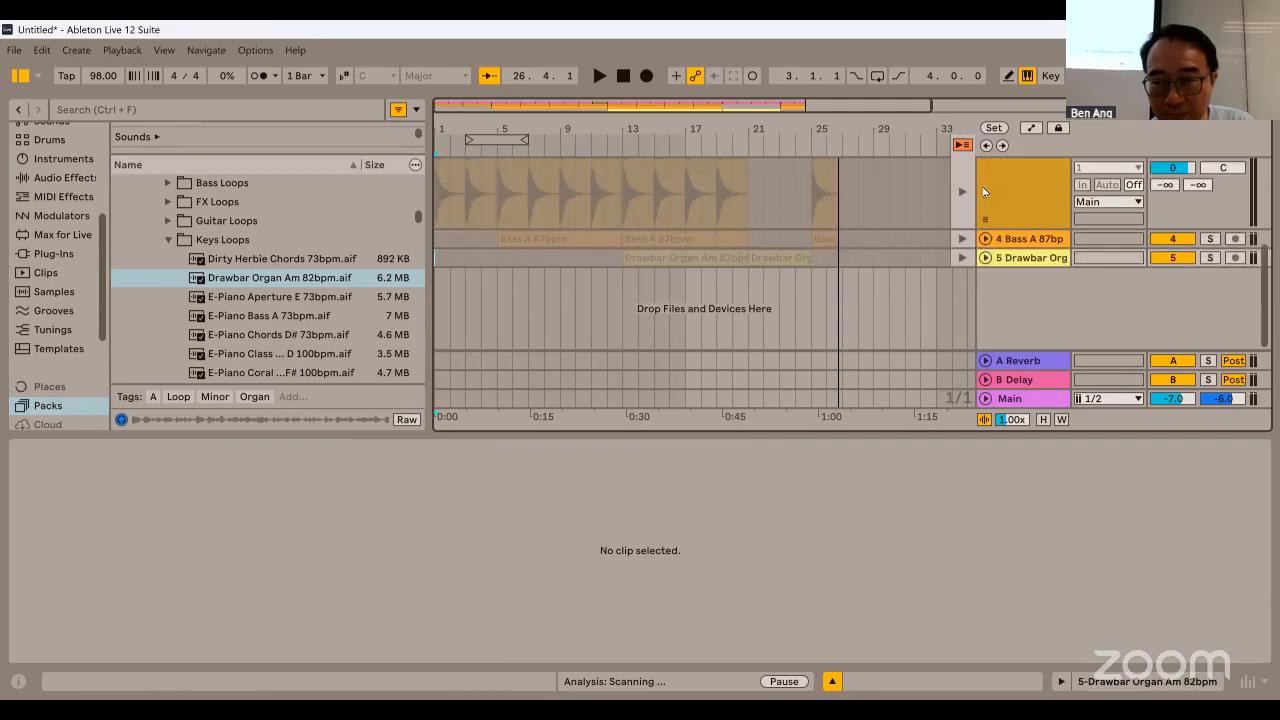
pyautogui.click(983, 205)
pyautogui.scroll(2, 985, 205)
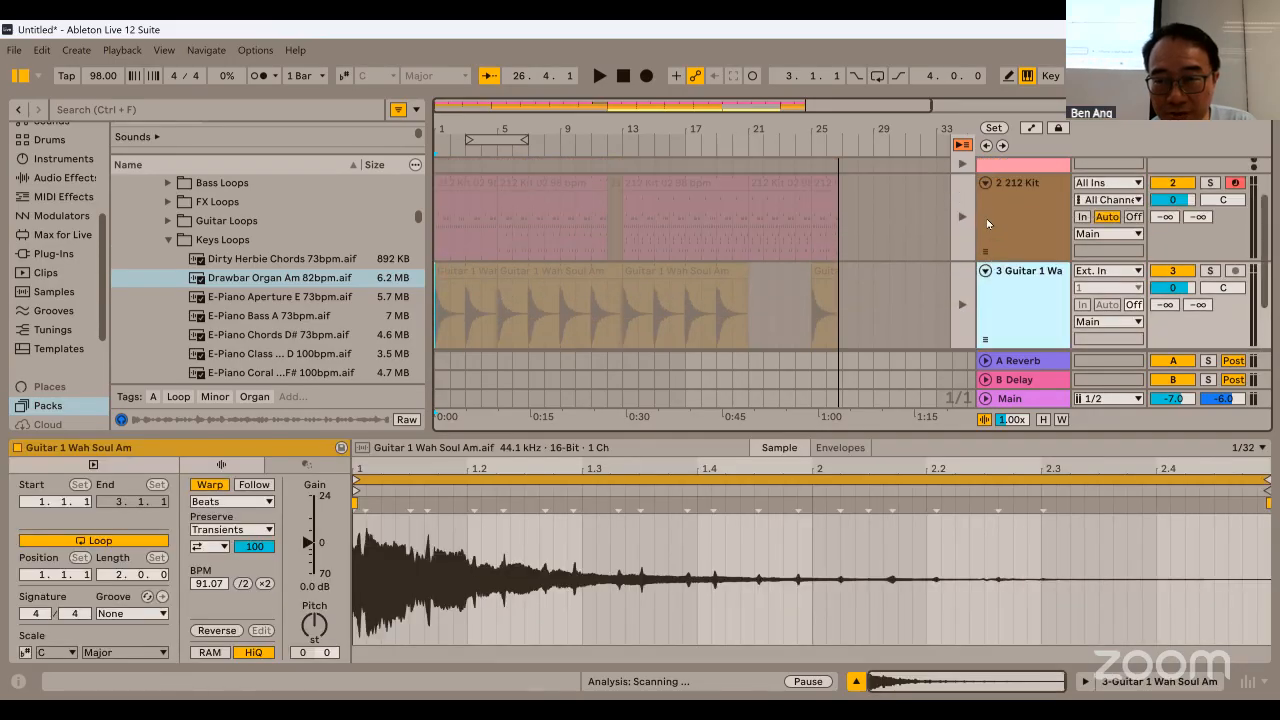
pyautogui.click(985, 270)
pyautogui.click(985, 183)
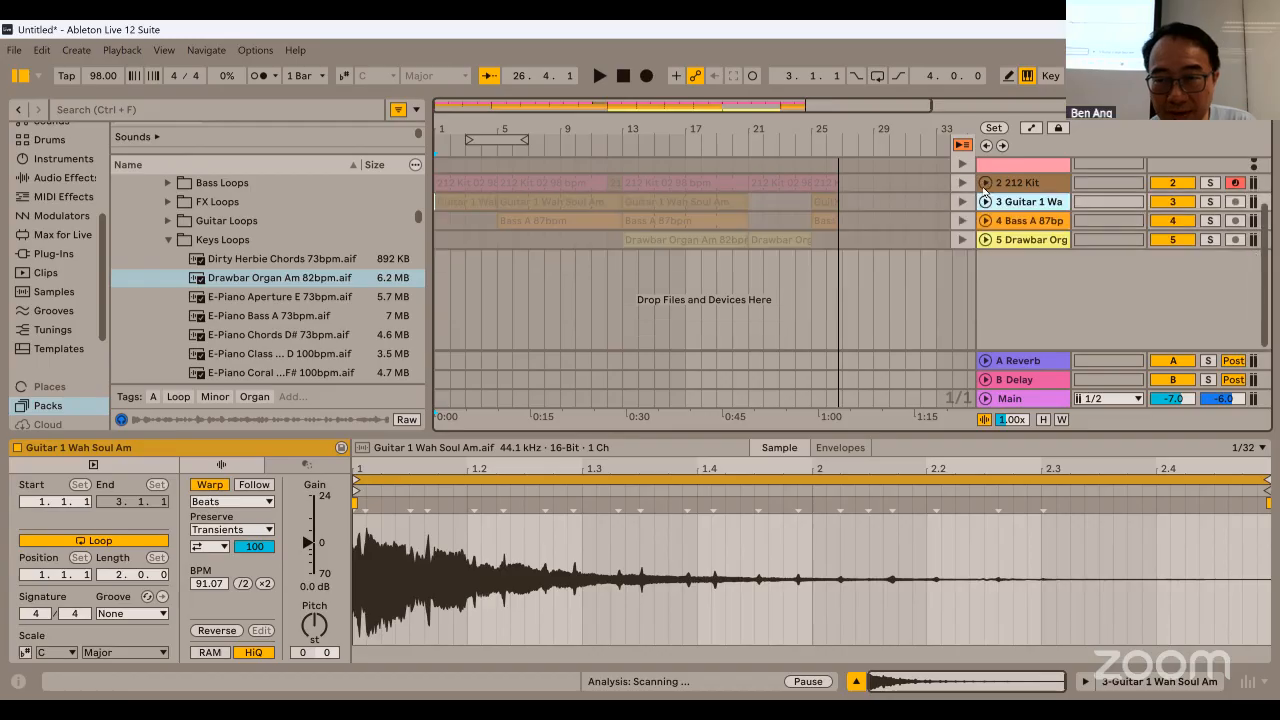
pyautogui.scroll(2, 987, 190)
pyautogui.click(985, 166)
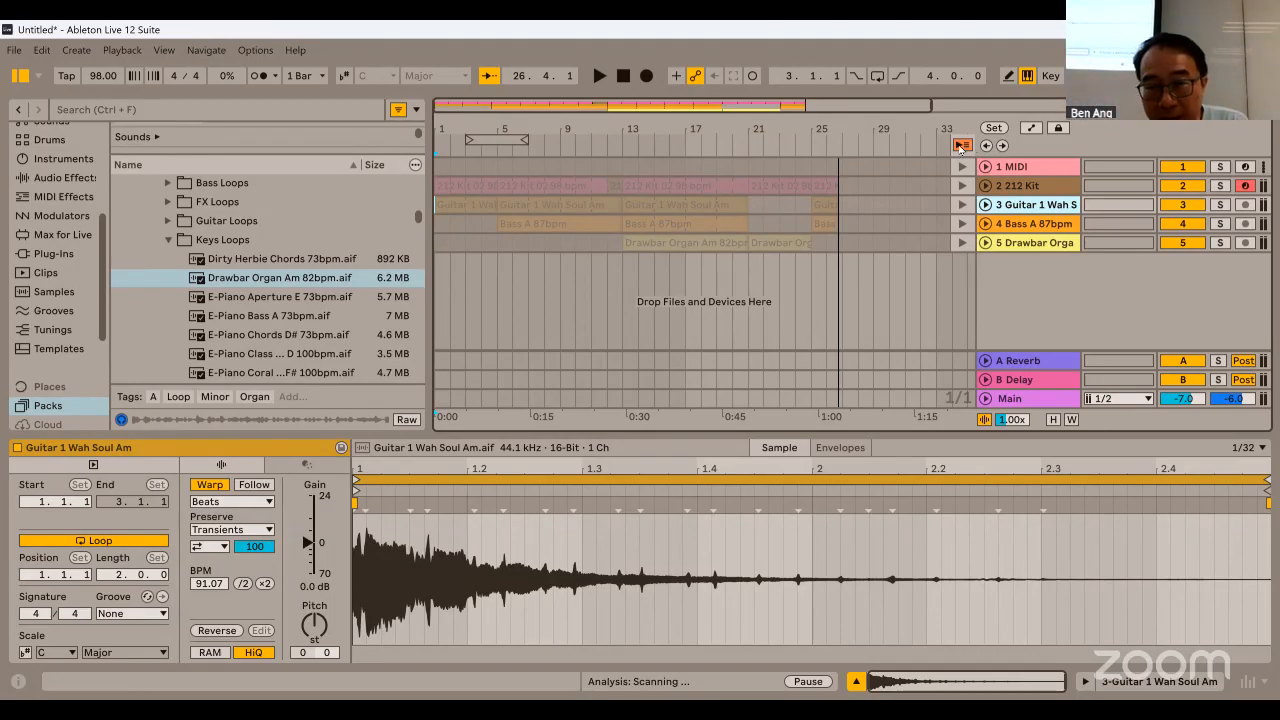
# Switch all tracks back to arrangement playback, play the recorded song through the first bars, and stop playback.
pyautogui.click(962, 145)
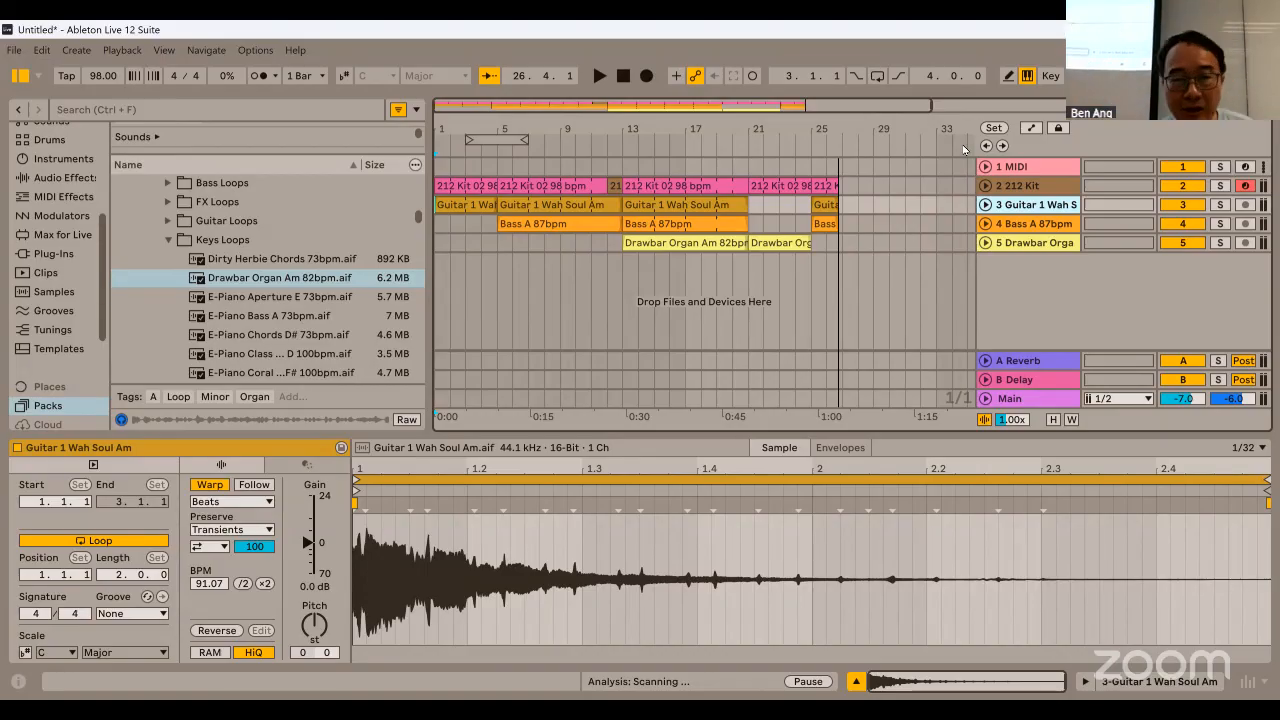
pyautogui.click(599, 76)
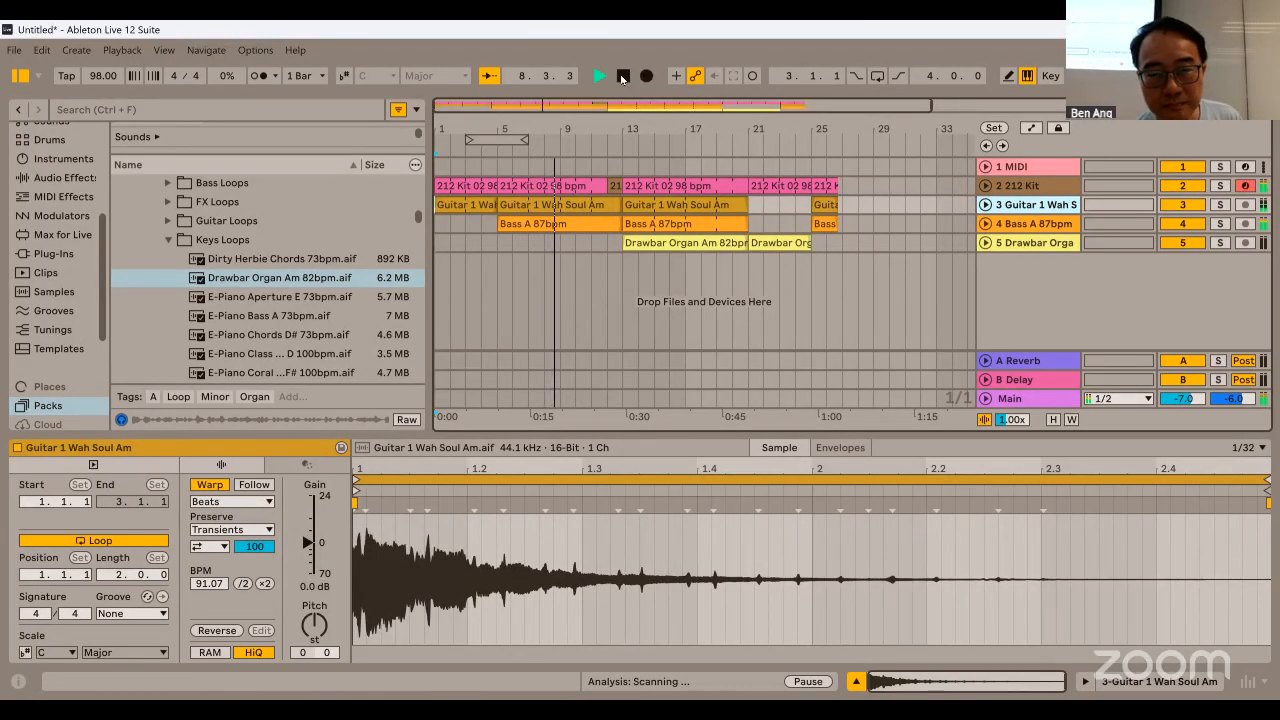
pyautogui.click(622, 78)
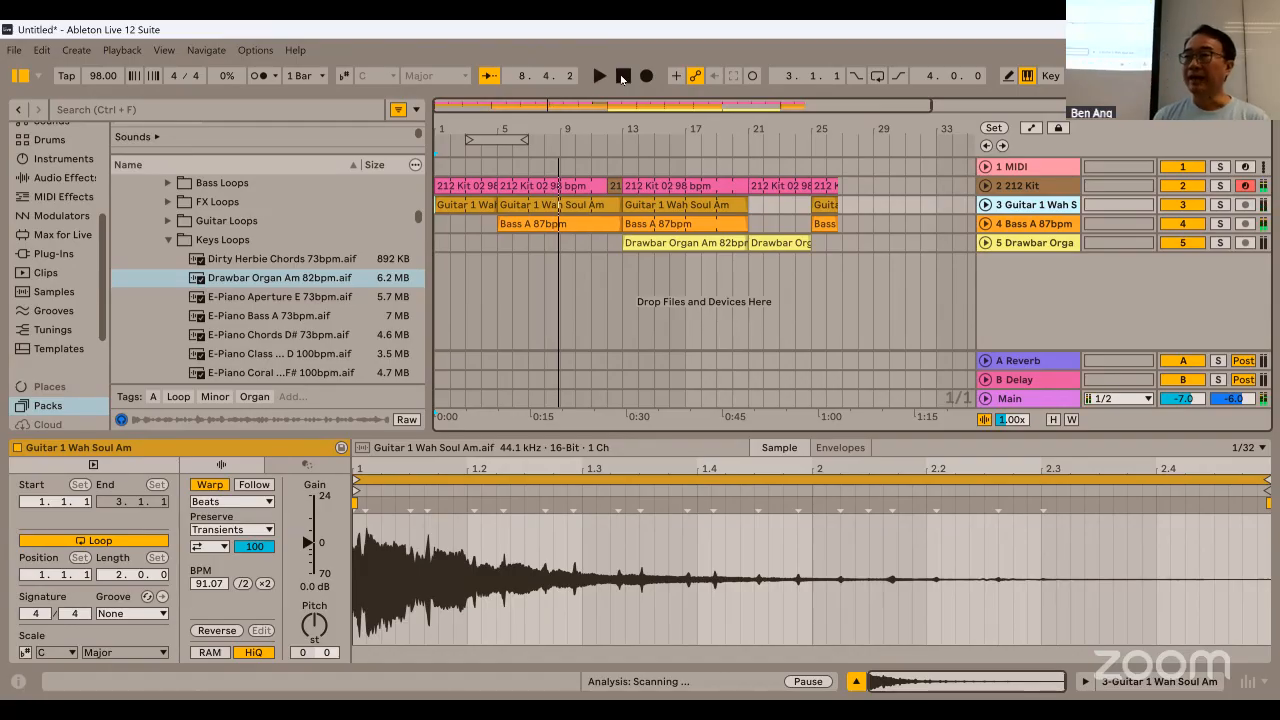